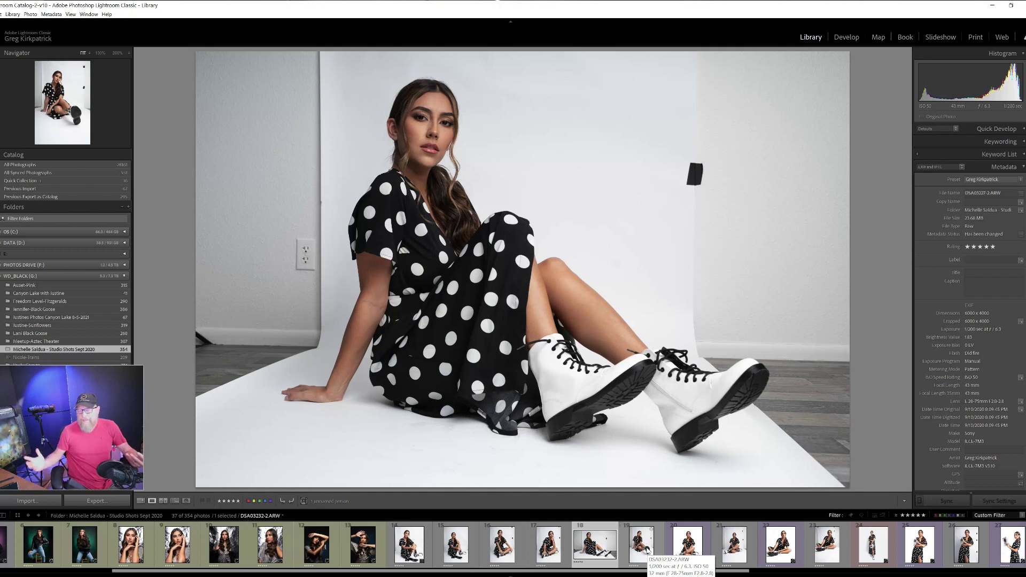
Step: Compare the raw shots of the model seated on the floor with the edited DSA03241-2-Edit.tif and DSA03252-2-Edit.tif
left_click(644, 548)
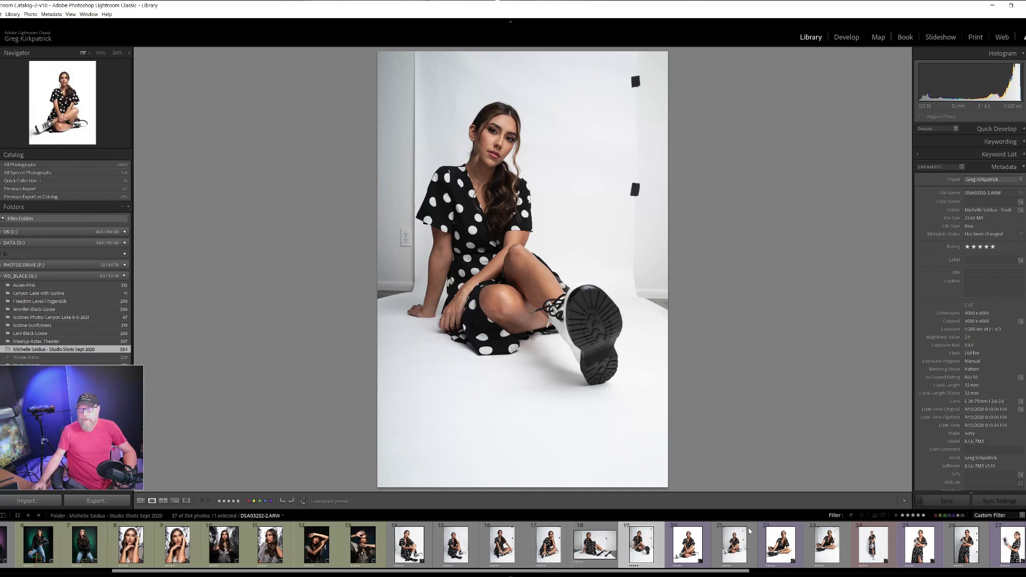
left_click(679, 554)
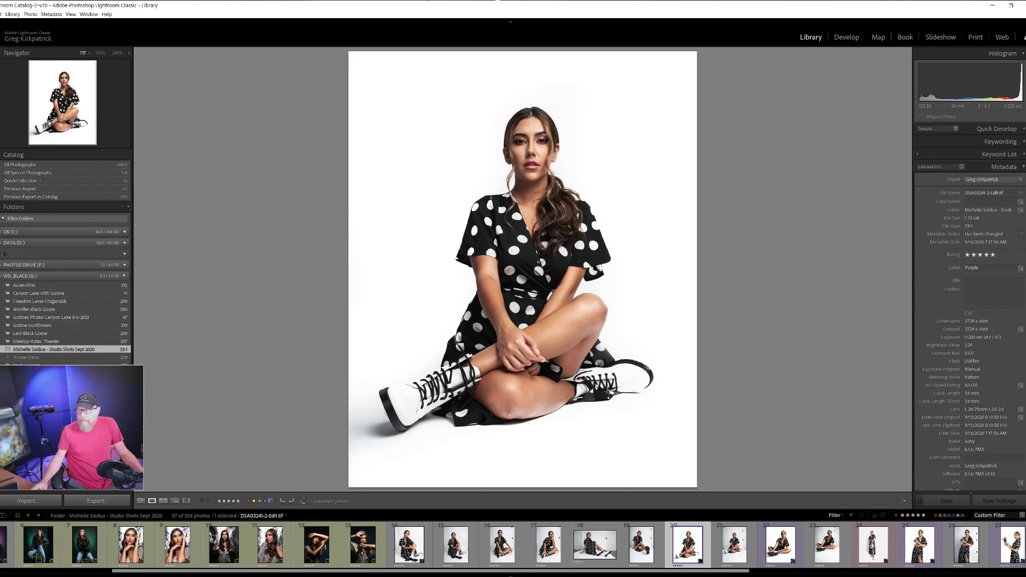
left_click(740, 545)
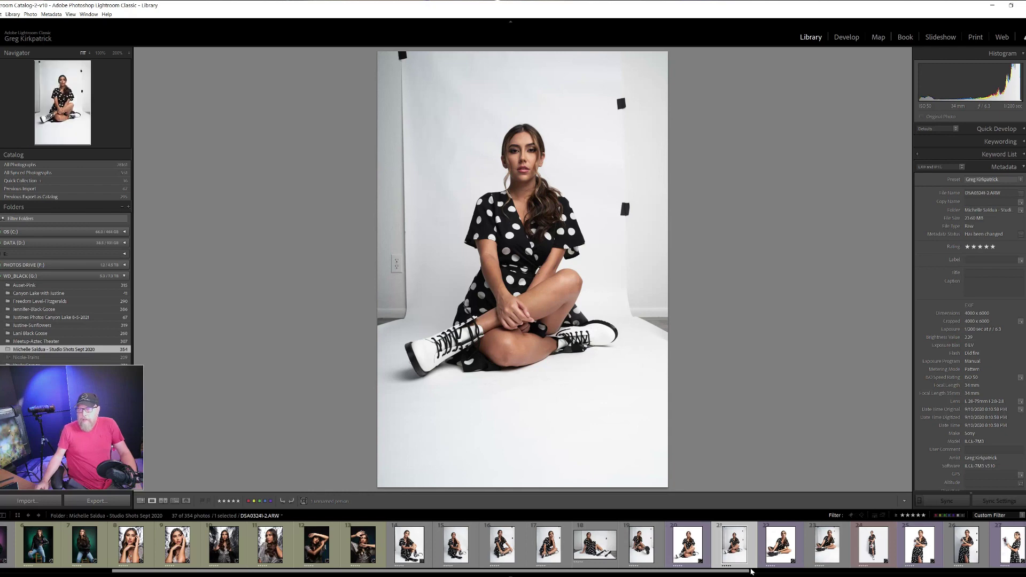
left_click(687, 556)
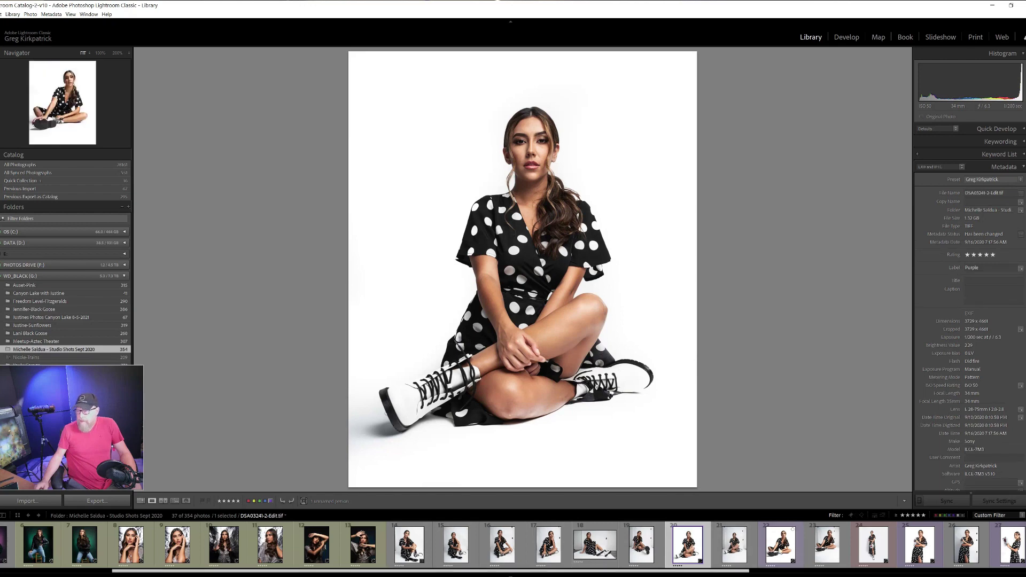
left_click(780, 545)
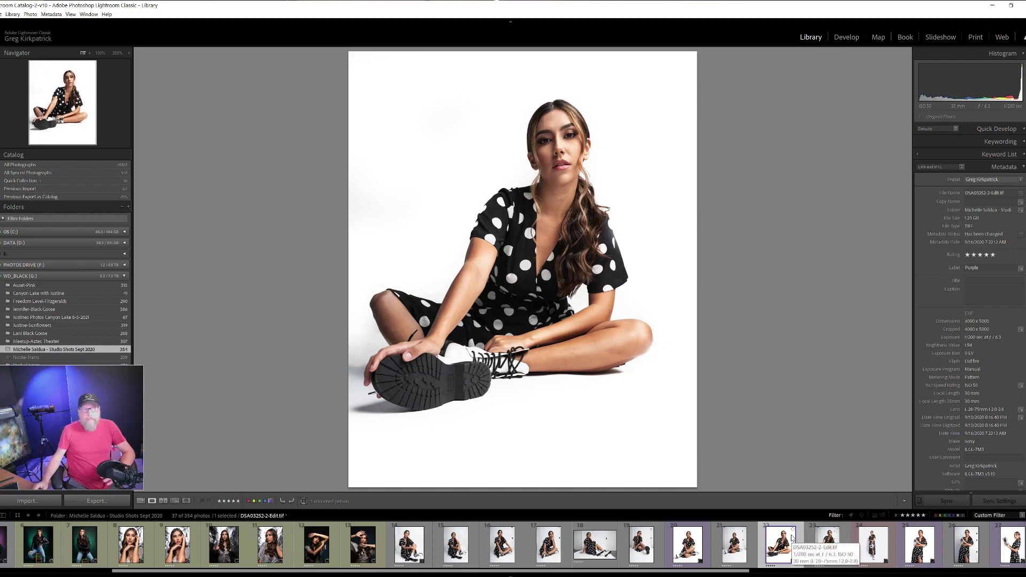
left_click(743, 531)
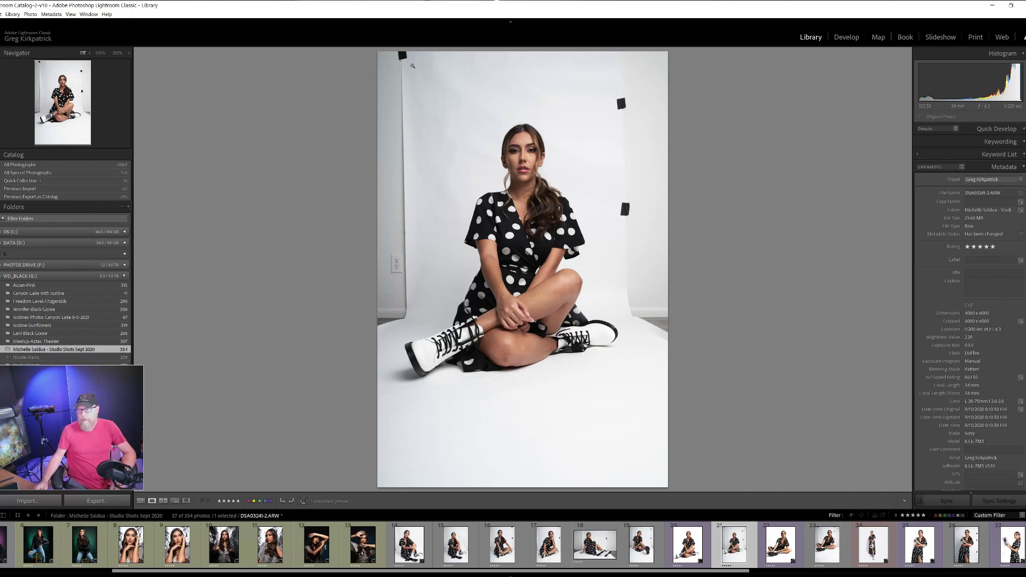
left_click(780, 544)
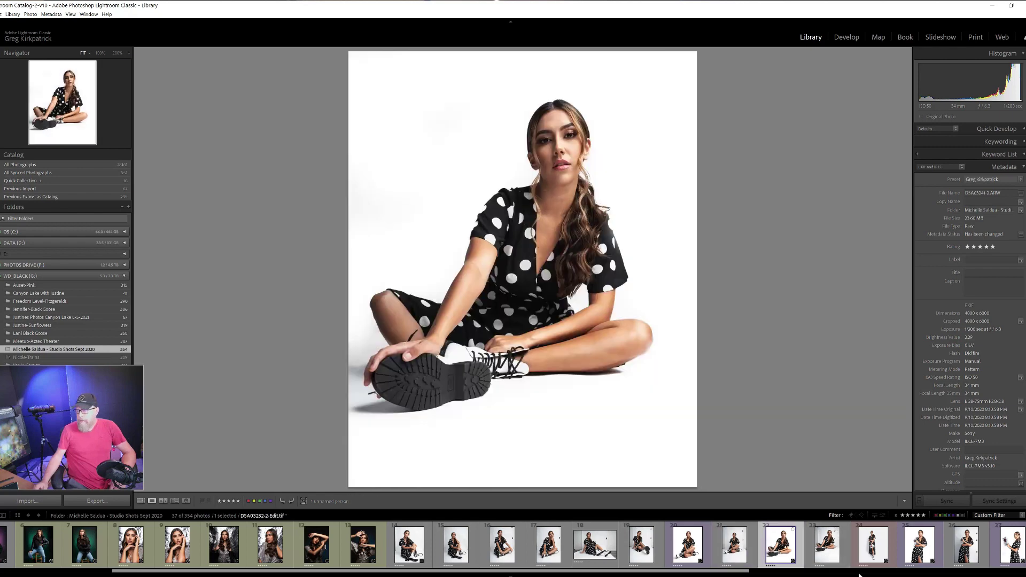
Step: View the edited standing magazine portrait and compare the edited chair portrait DSA03300-2-Edit.tif with the raw DSA03299-2.ARW
left_click(926, 550)
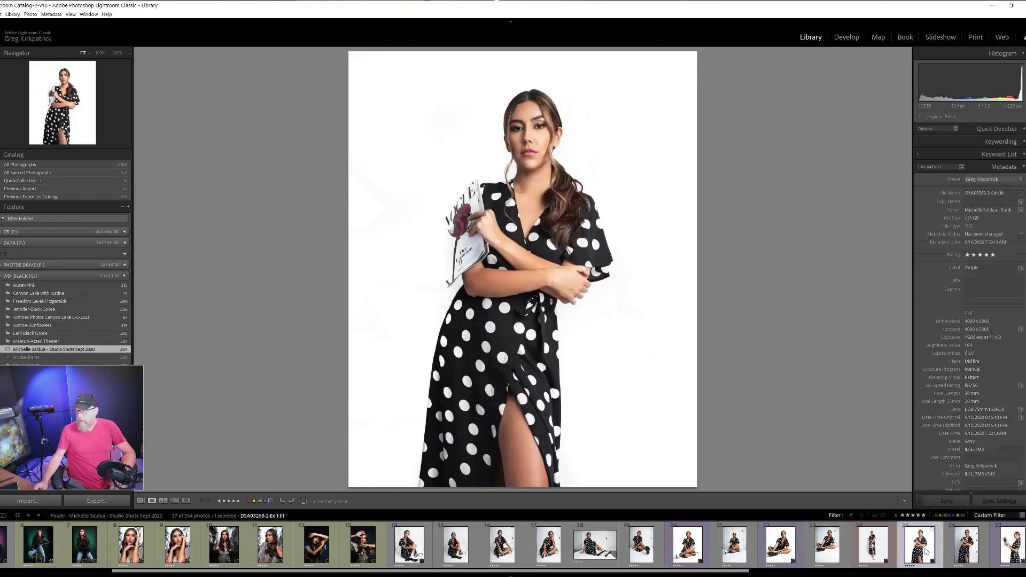
scroll(723, 575, "right", 3)
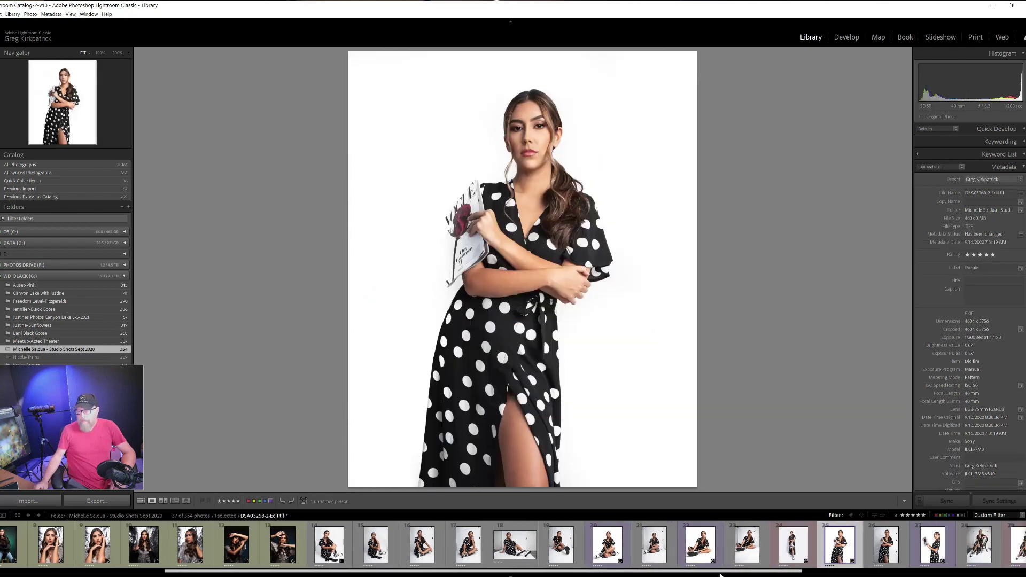
scroll(723, 575, "right", 3)
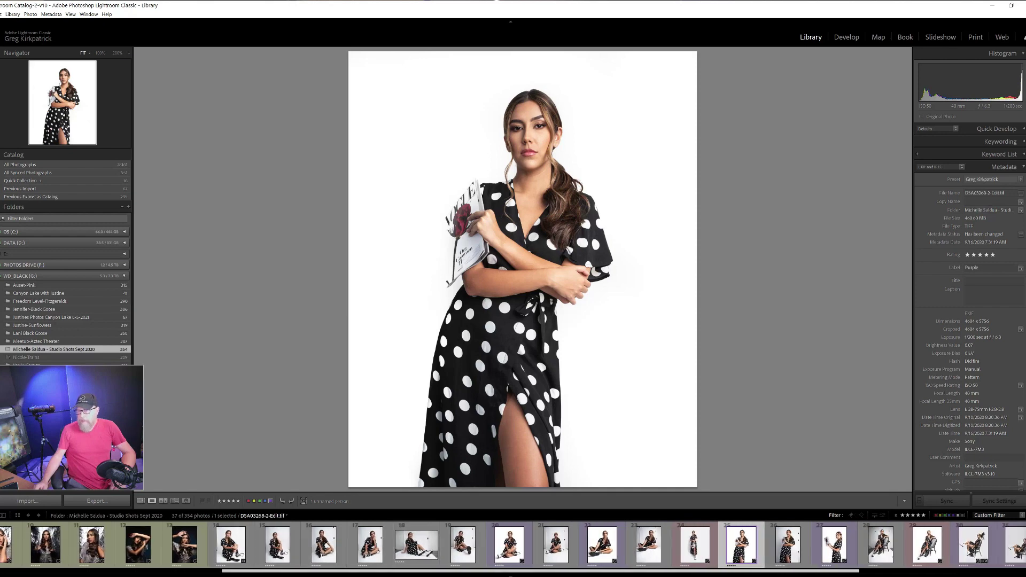
scroll(513, 545, "right", 6)
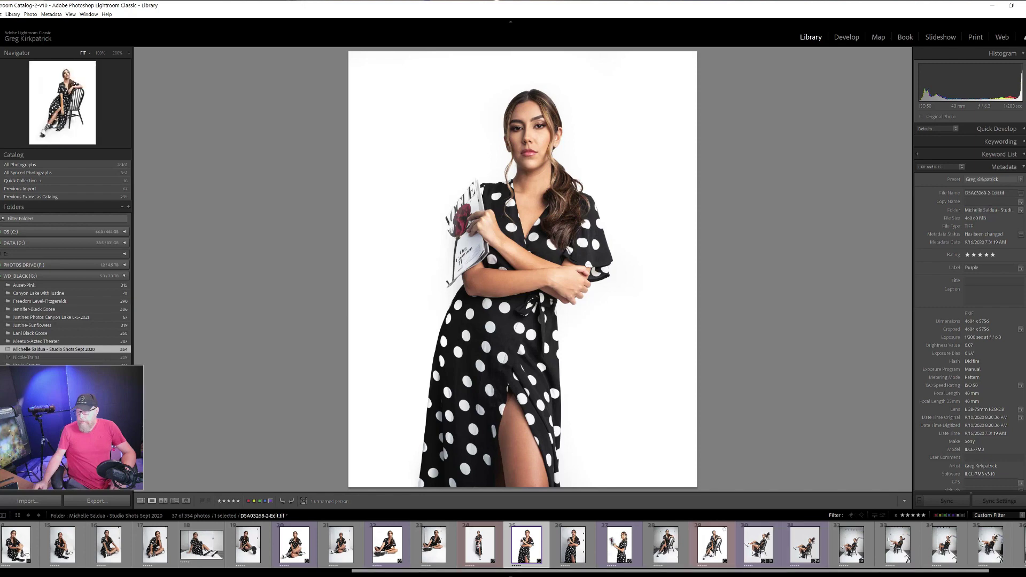
left_click(712, 543)
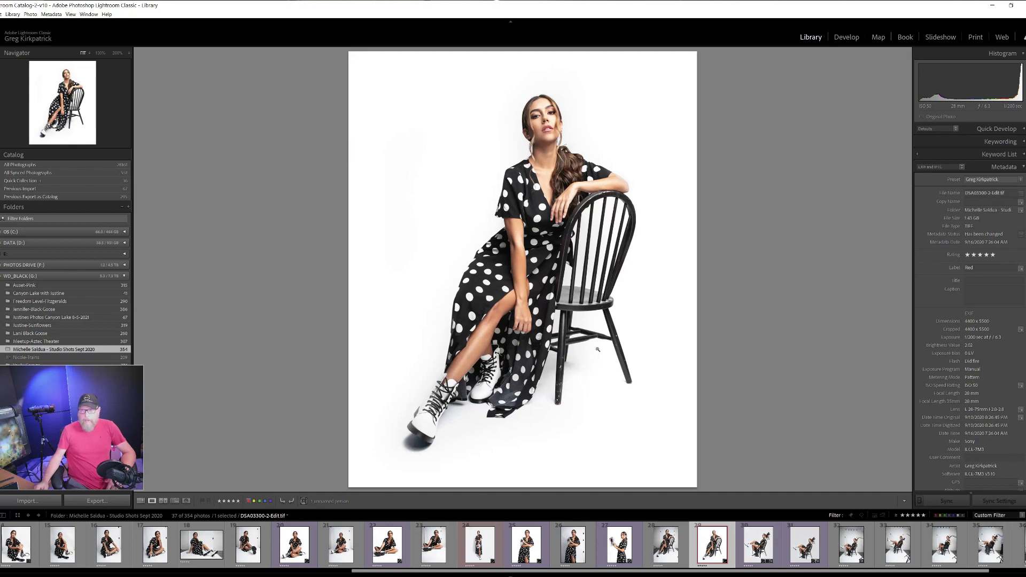
left_click(663, 555)
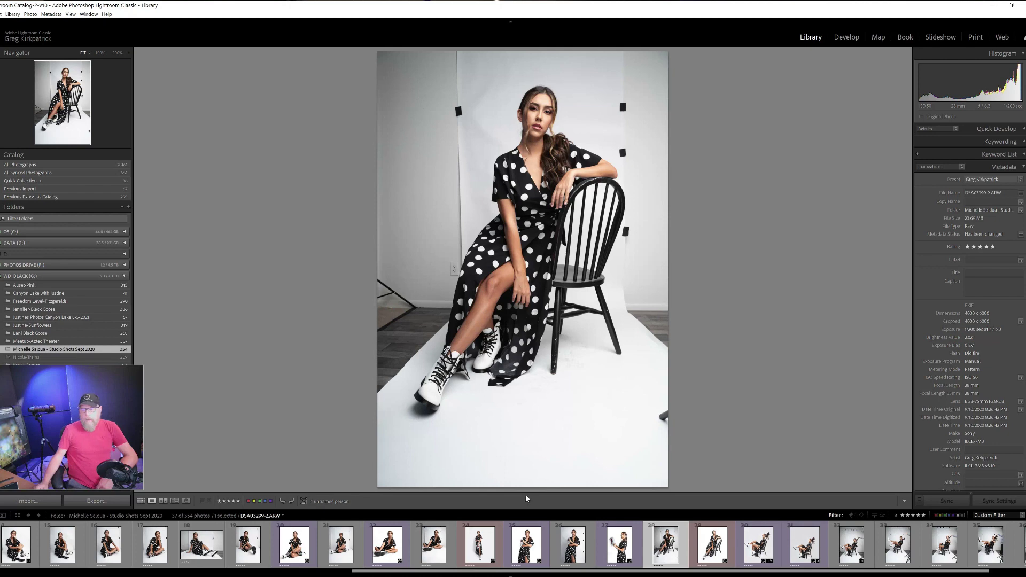
key("Right")
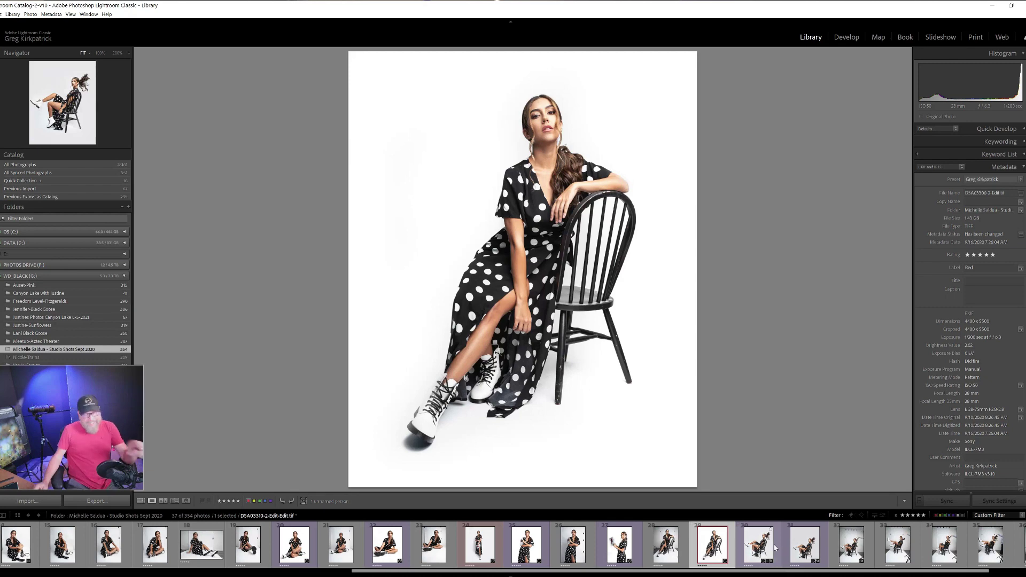
Step: Compare the edited flying-hair chair portrait DSA03310-2-Edit-Edit.tif with its raw shot DSA03310-2.ARW
left_click(778, 550)
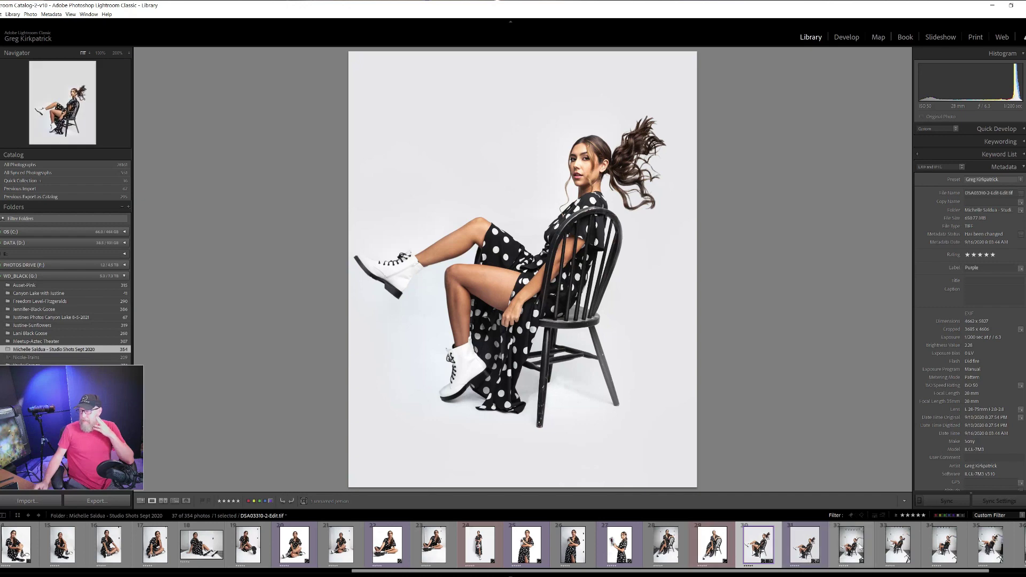
left_click_drag(852, 571, 895, 570)
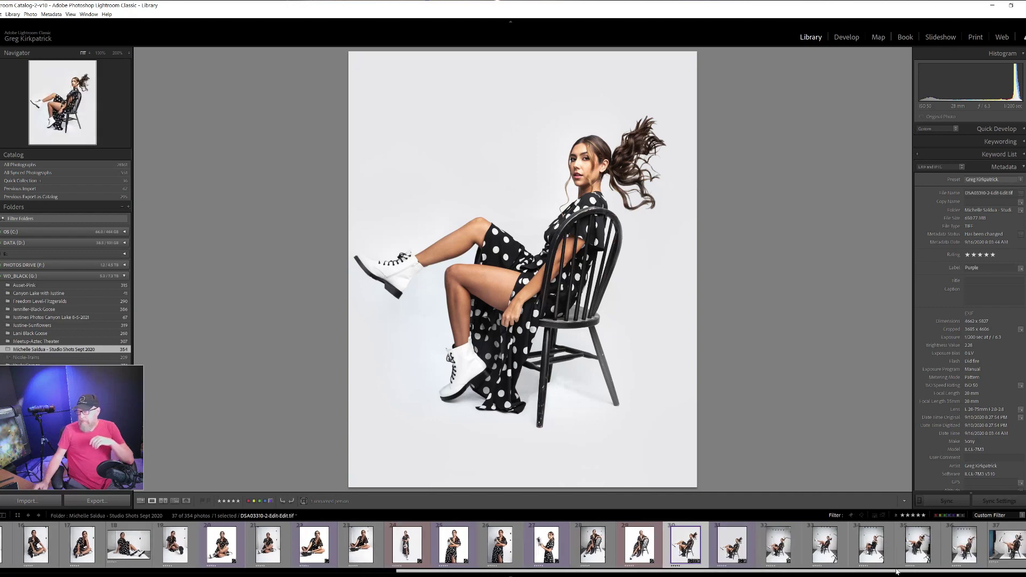
left_click(774, 551)
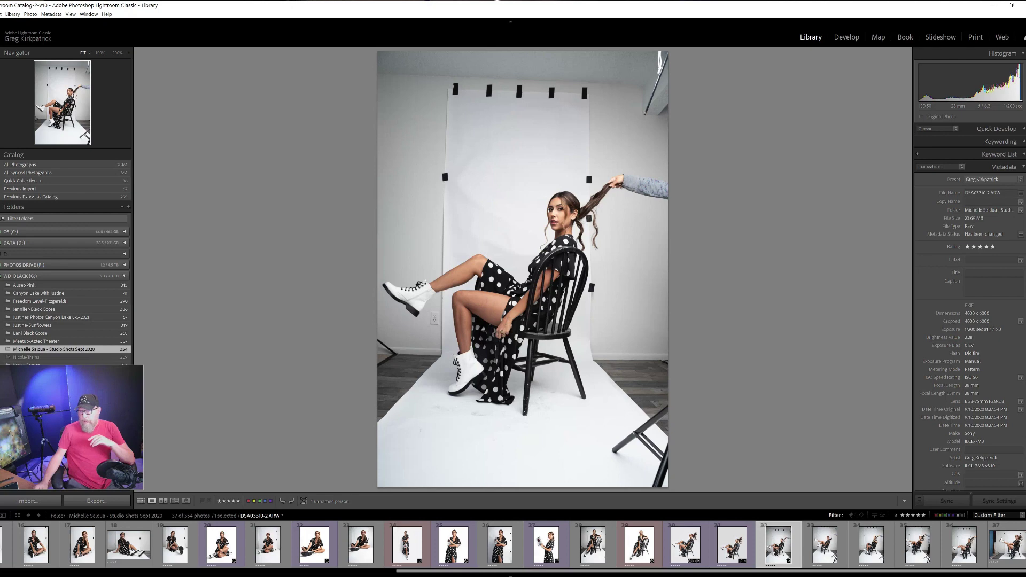
Step: Review the remaining raw chair shots where an assistant holds or tosses the model's hair, through DSA03335-2.ARW
left_click(823, 545)
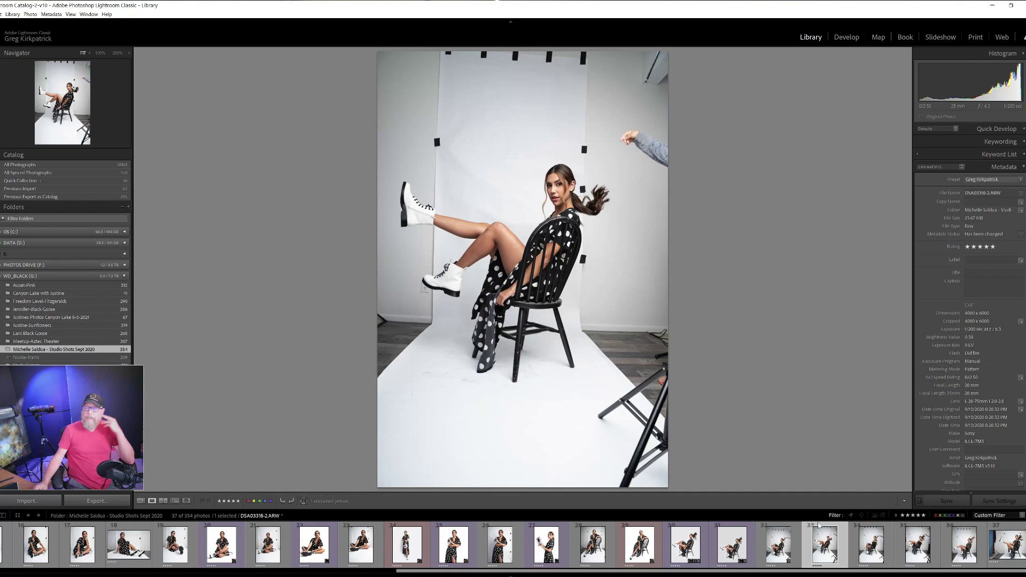
left_click(783, 545)
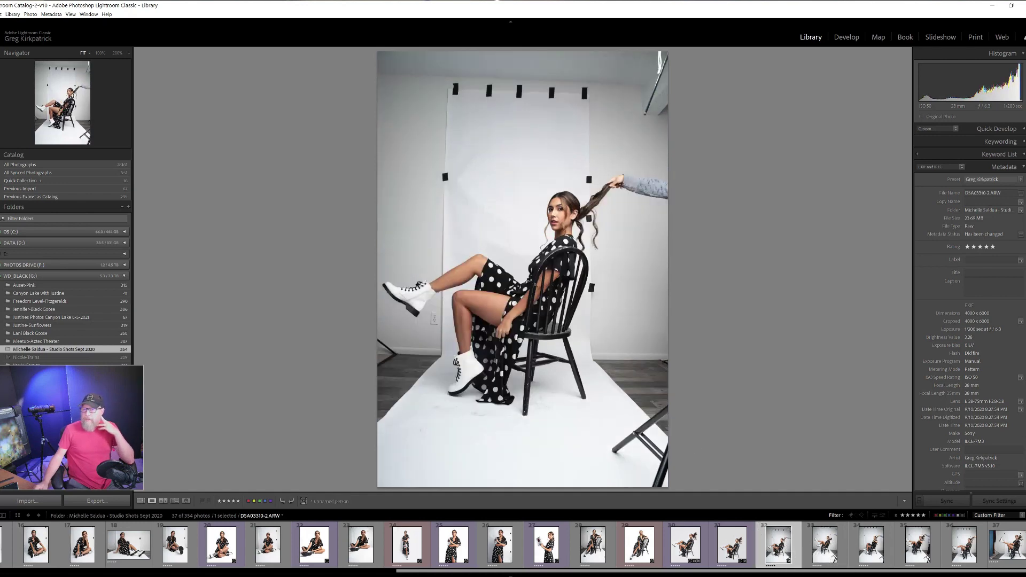
left_click(879, 555)
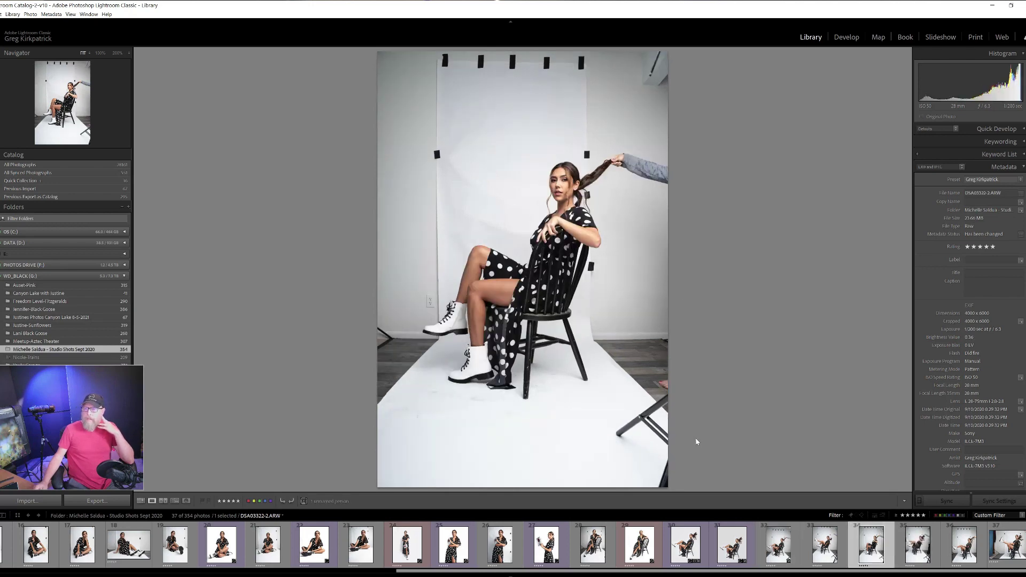
left_click(907, 537)
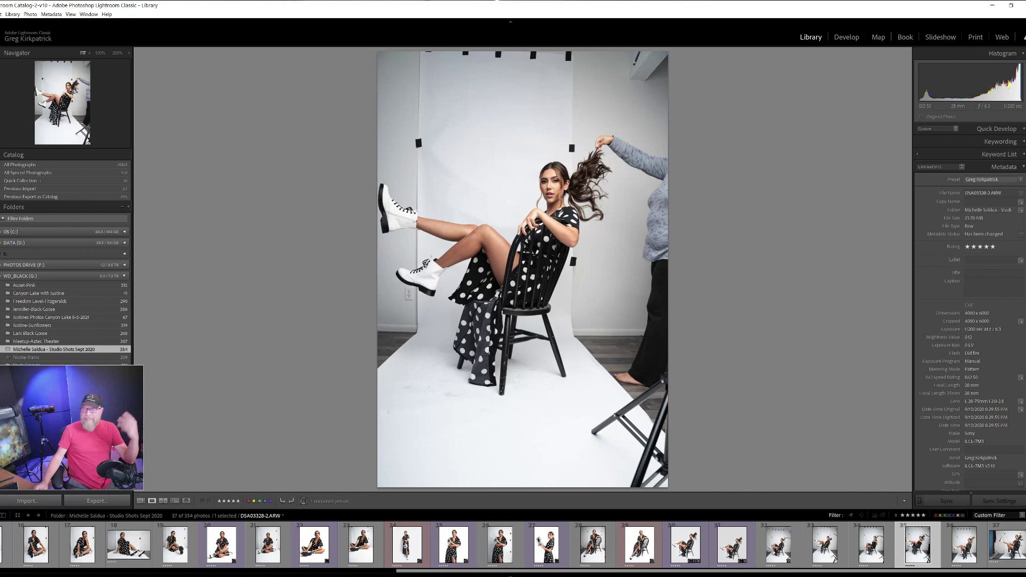
left_click(962, 548)
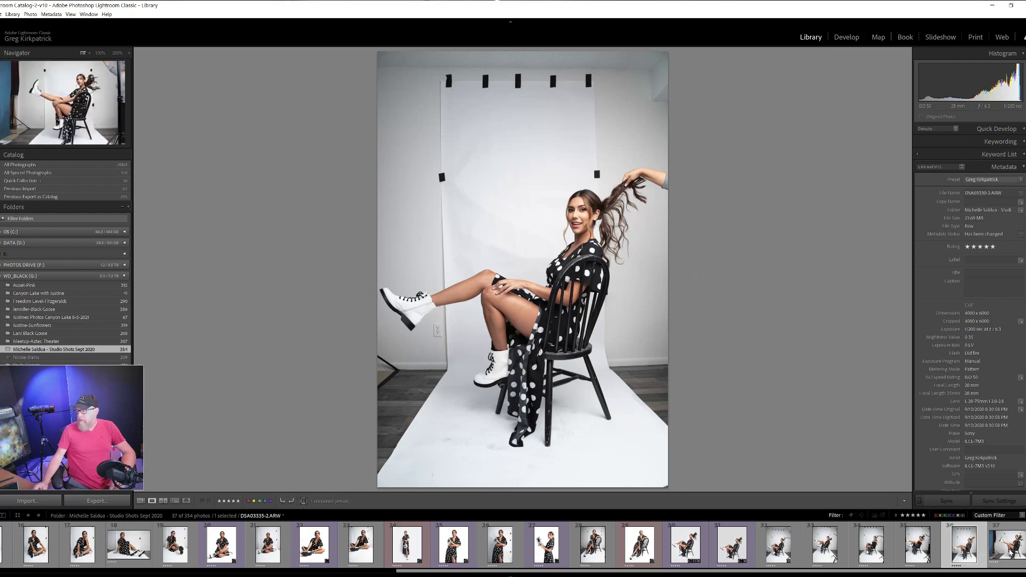
left_click(1008, 550)
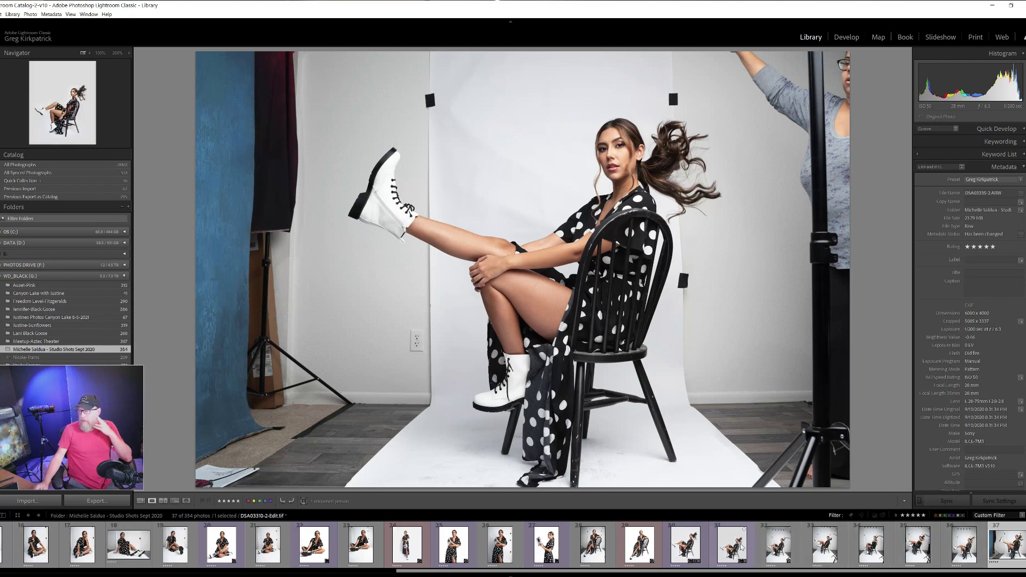
Step: Turn the filmstrip filters off and compare the edited flying-hair chair composites with raw shots DSA03335-2.ARW and DSA03310-2.ARW
left_click(990, 515)
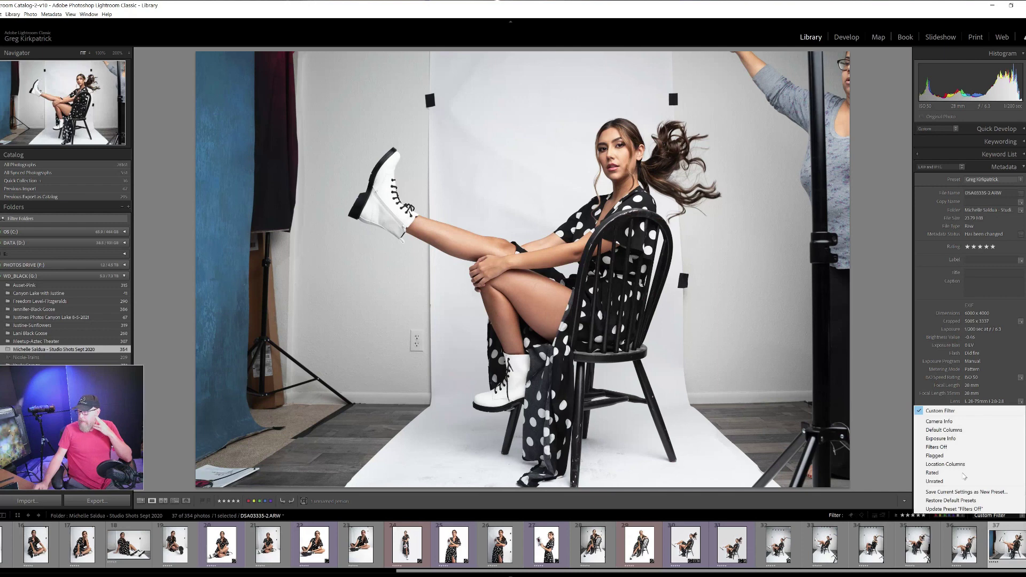
left_click(957, 447)
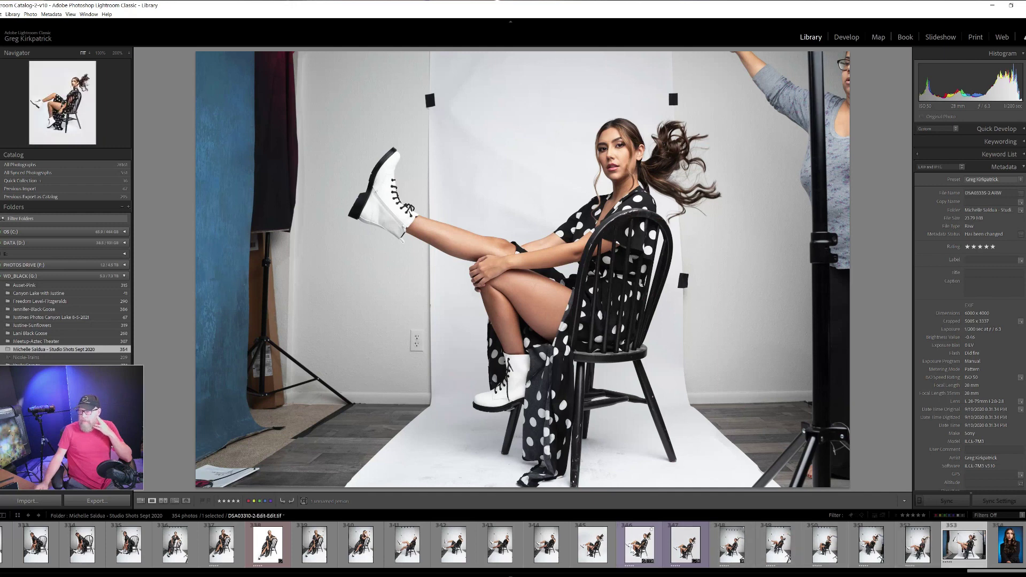
left_click(636, 551)
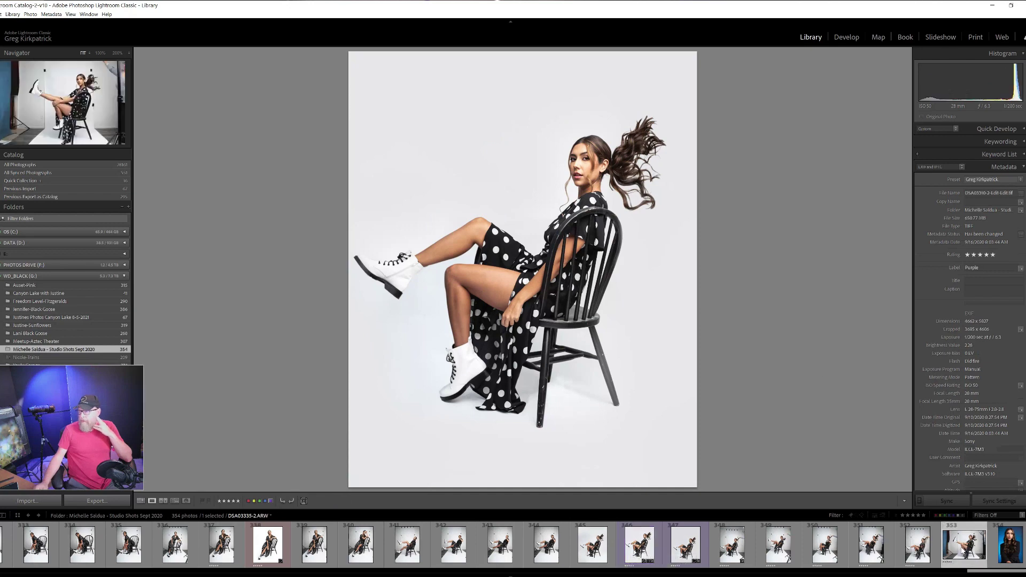
left_click(963, 545)
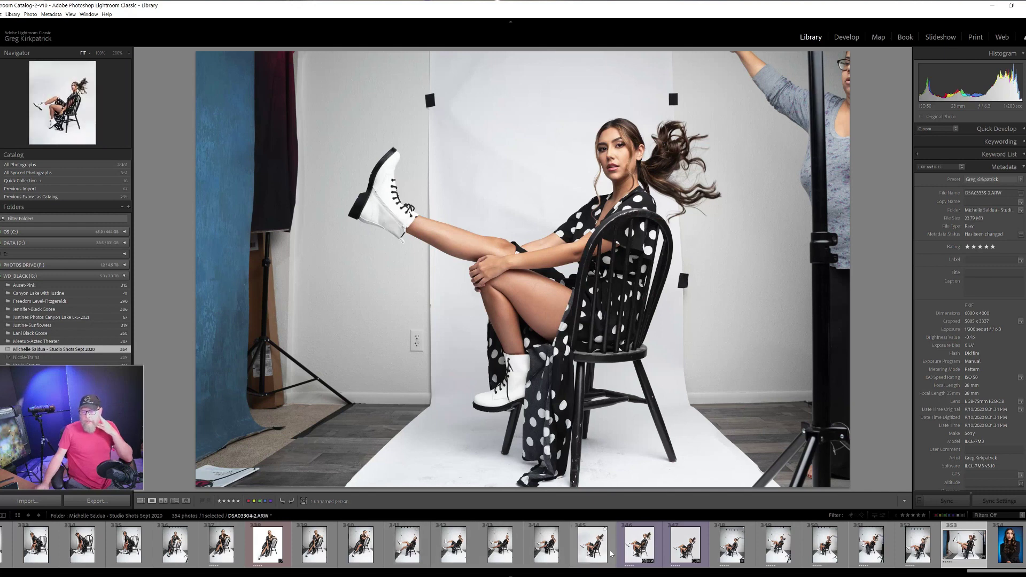
left_click(603, 532)
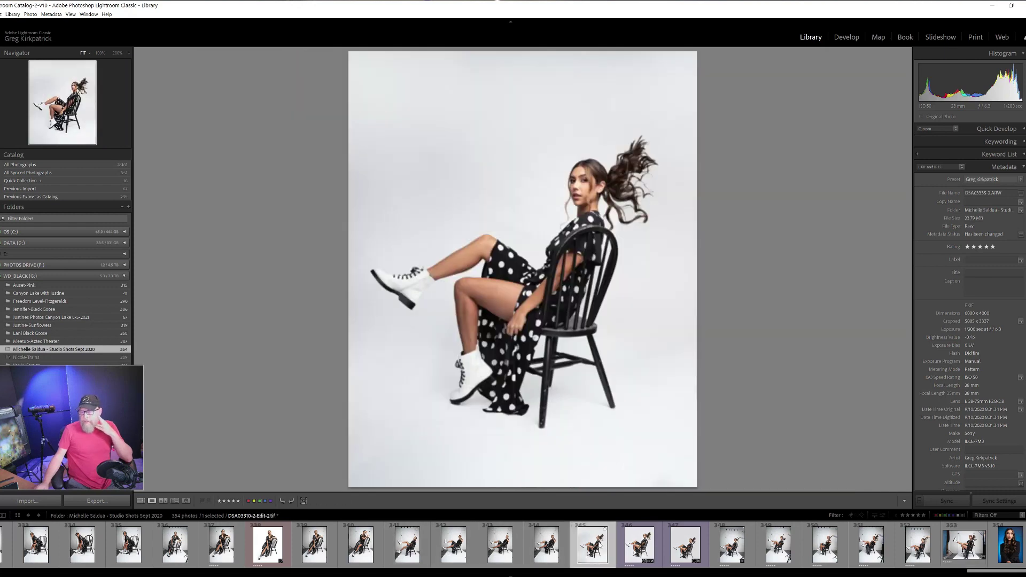
left_click(730, 541)
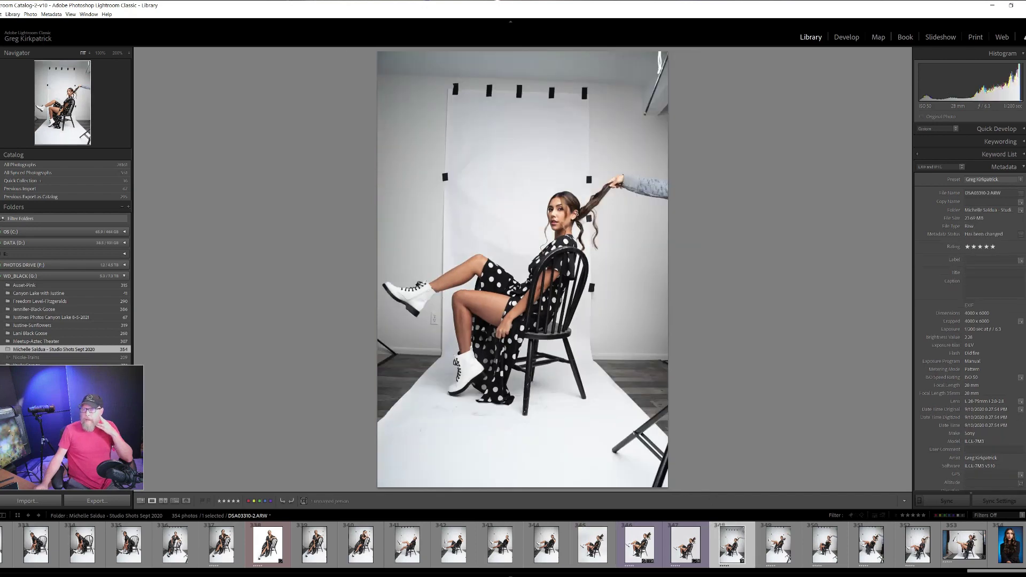
left_click(592, 542)
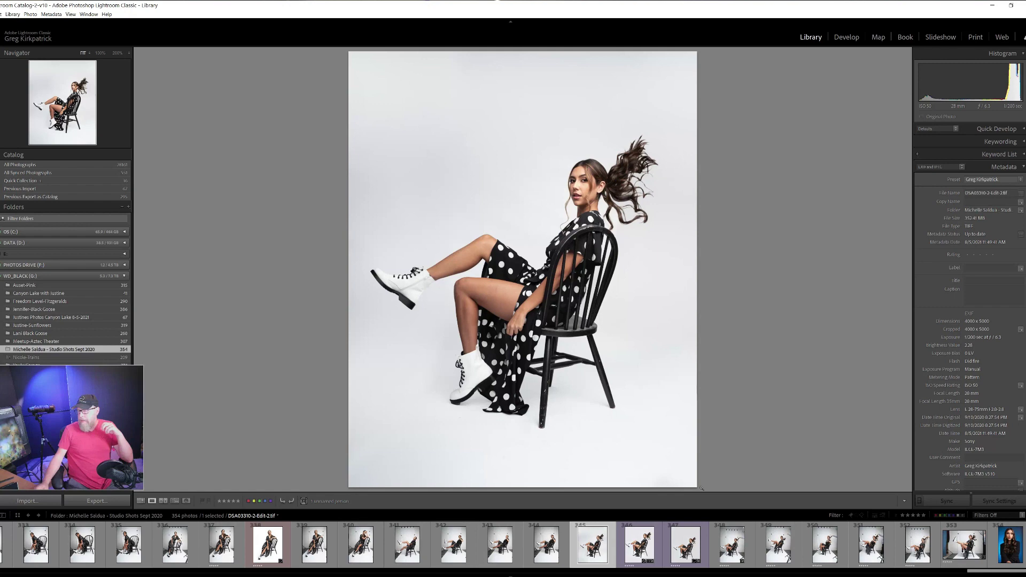
Step: Filter the filmstrip to five-star photos and view the edited blue-backdrop and purple-backdrop portraits
left_click(1011, 544)
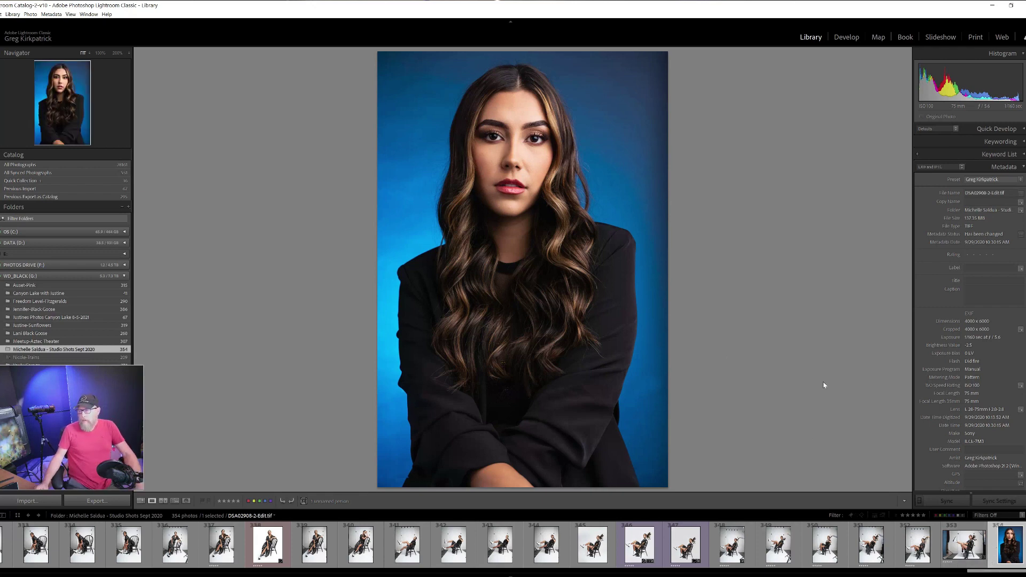
left_click_drag(981, 571, 652, 541)
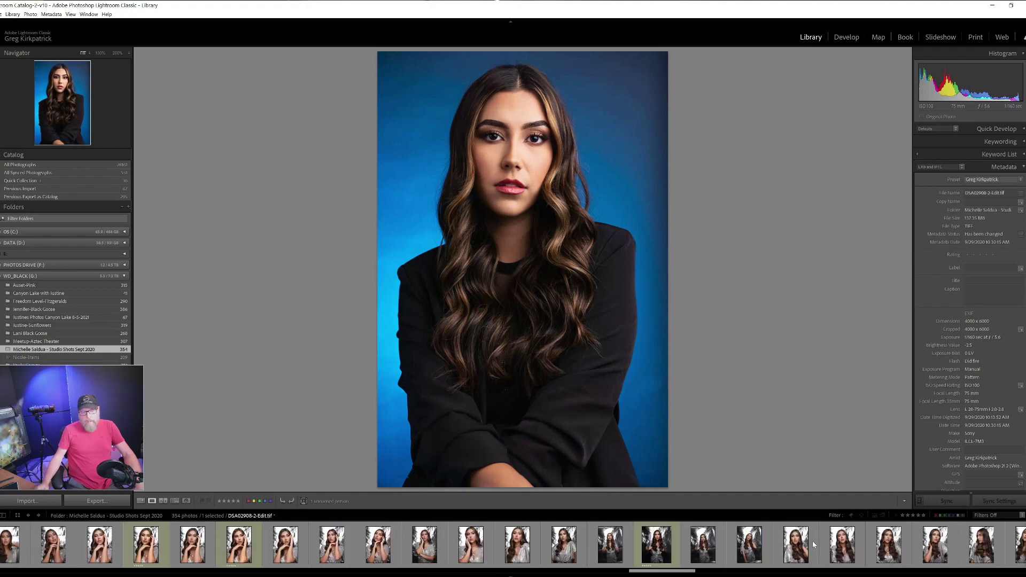
left_click(923, 516)
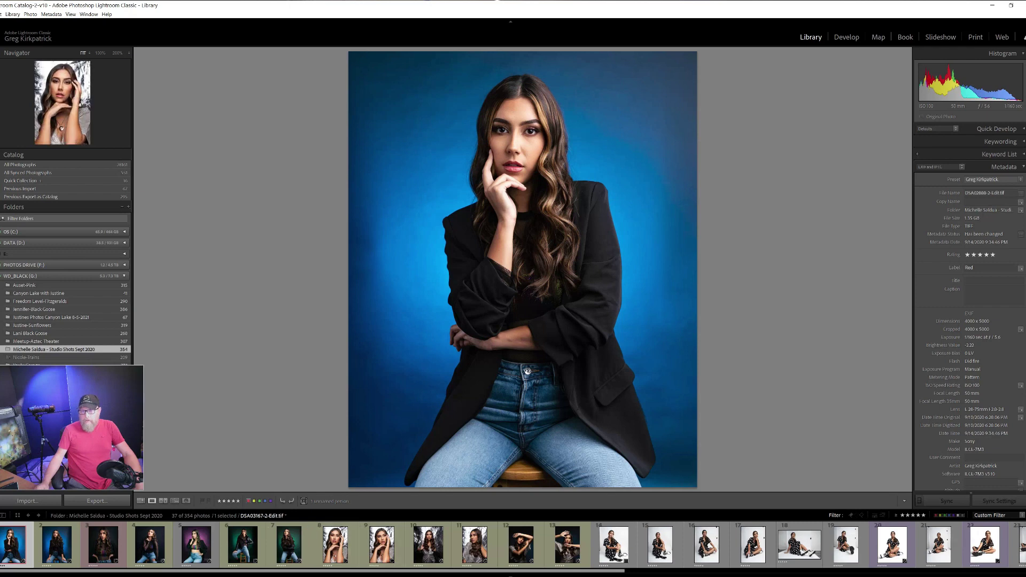
left_click(54, 545)
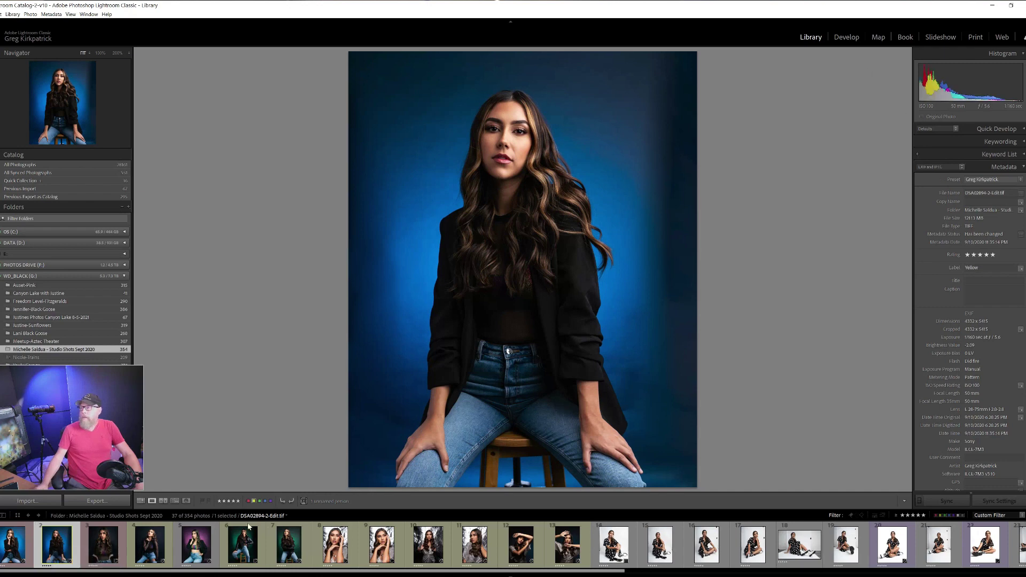
left_click(184, 544)
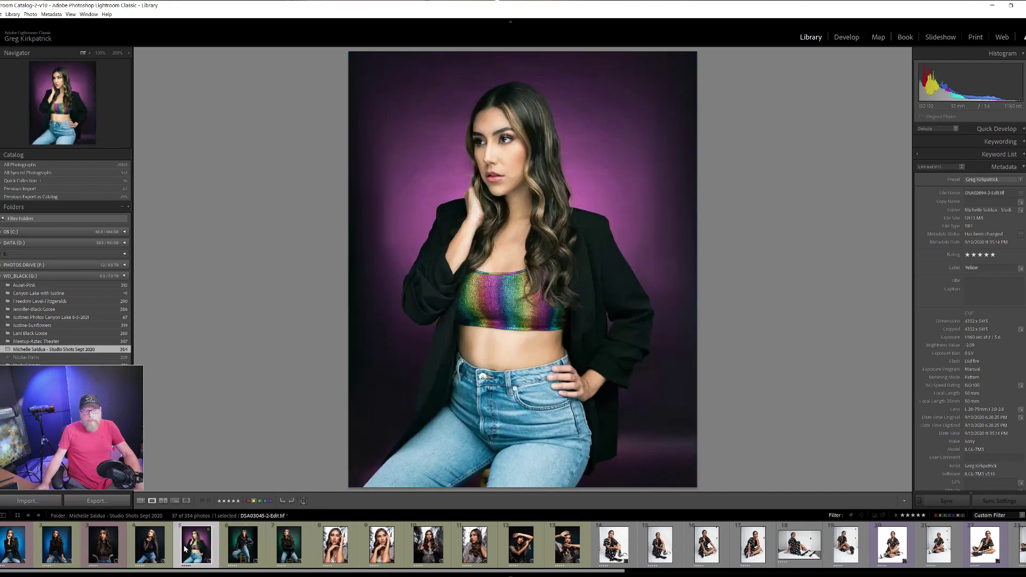
Step: Review the edited green-backdrop stool portraits and the silver-foil-backdrop portraits among the five-star photos
left_click(277, 550)
key("Left")
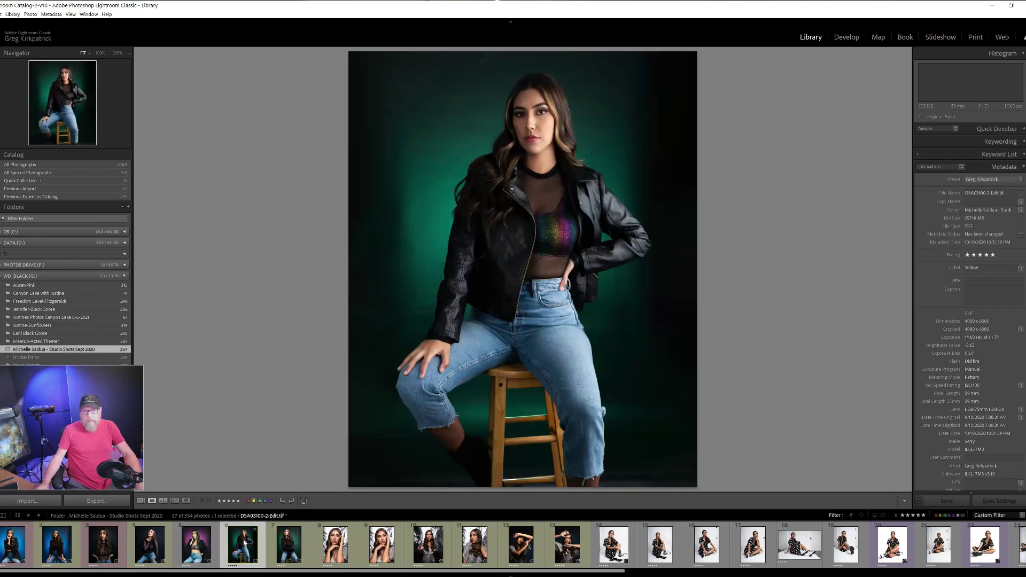
left_click(328, 543)
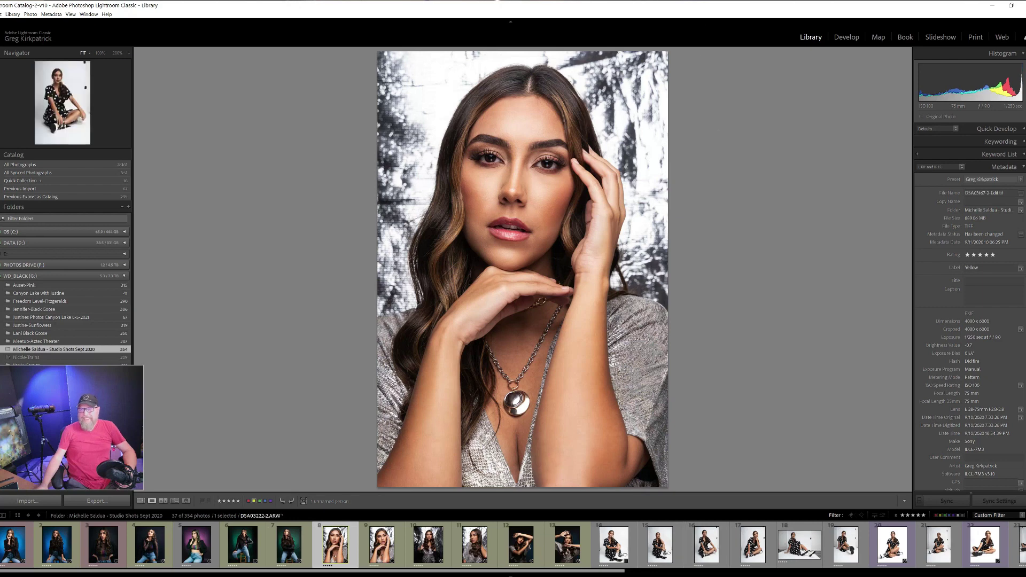
left_click(382, 551)
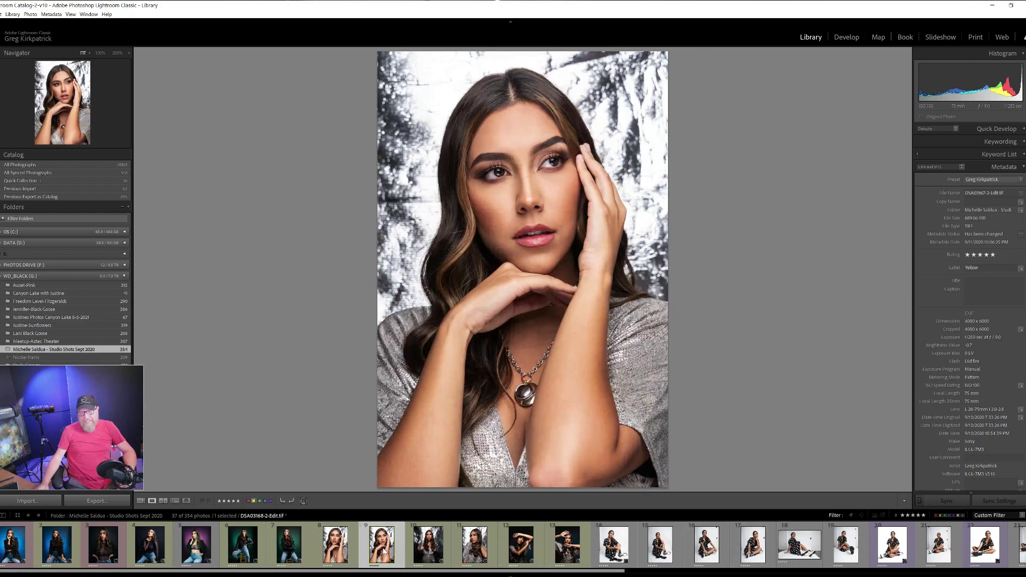
left_click(426, 550)
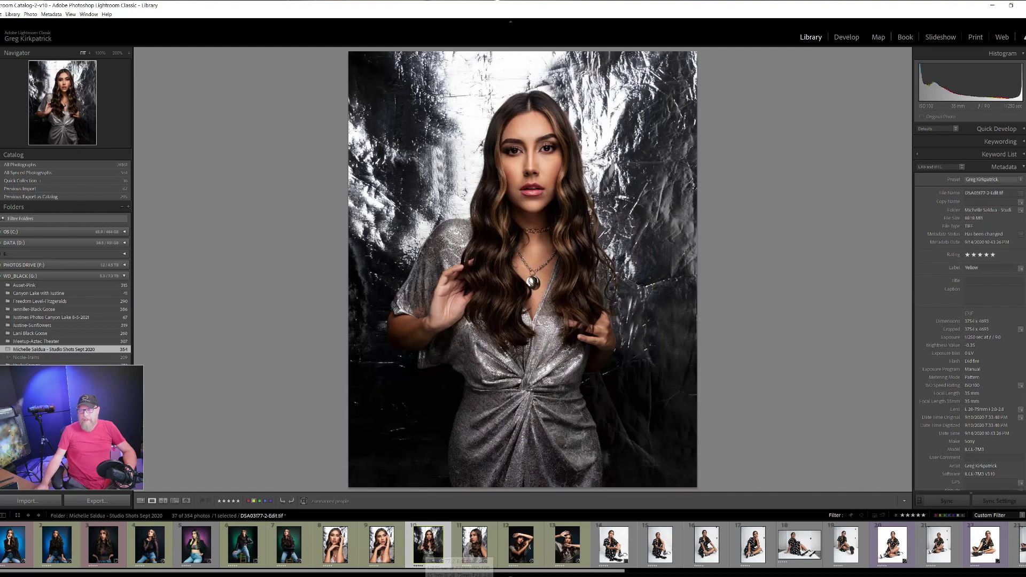
left_click(466, 550)
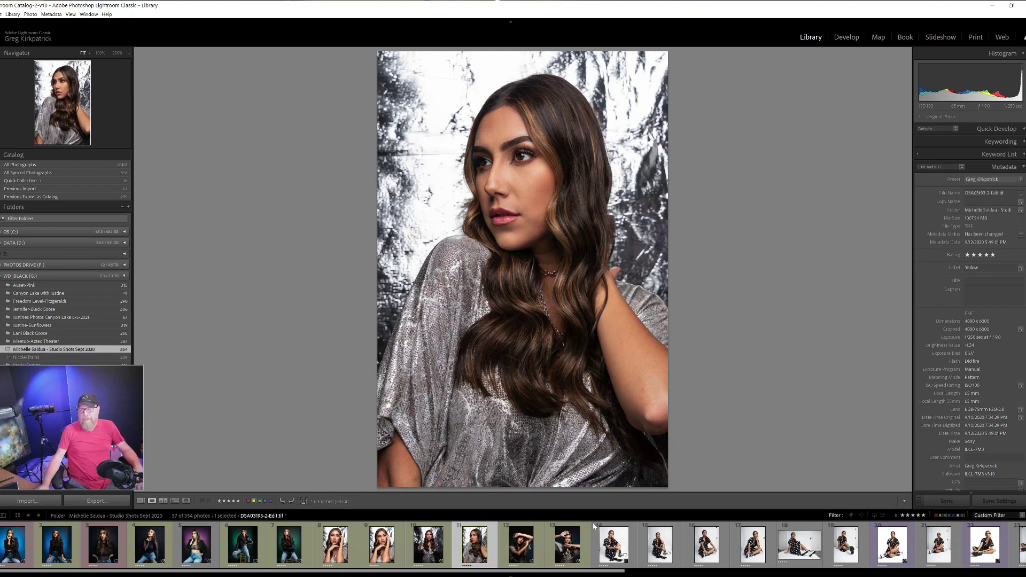
Step: Compare the two edited dark-backdrop portraits with raised arms, DSA03201-2-Edit.tif and DSA03204-2-Edit.tif
left_click(525, 549)
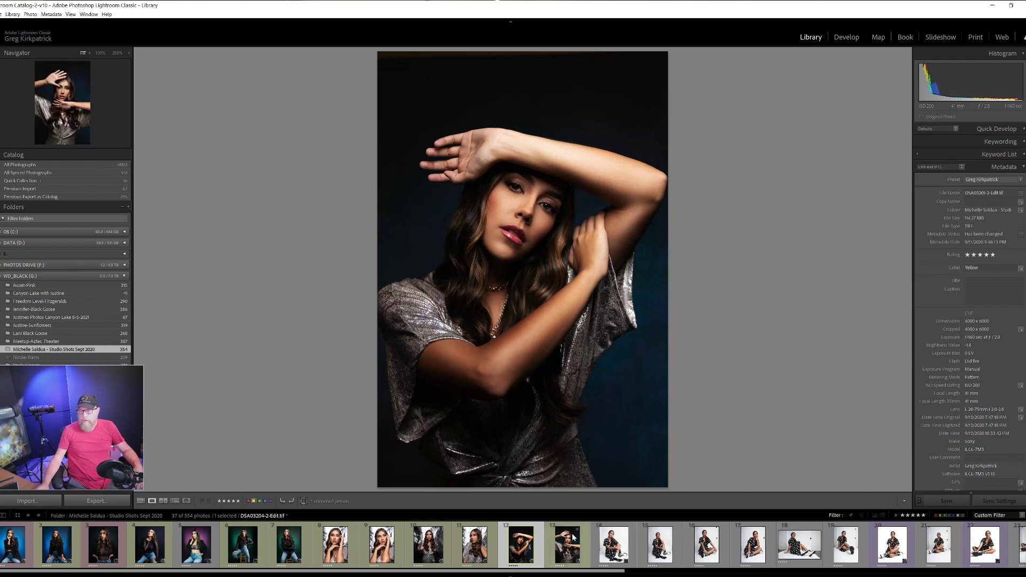
key("Right")
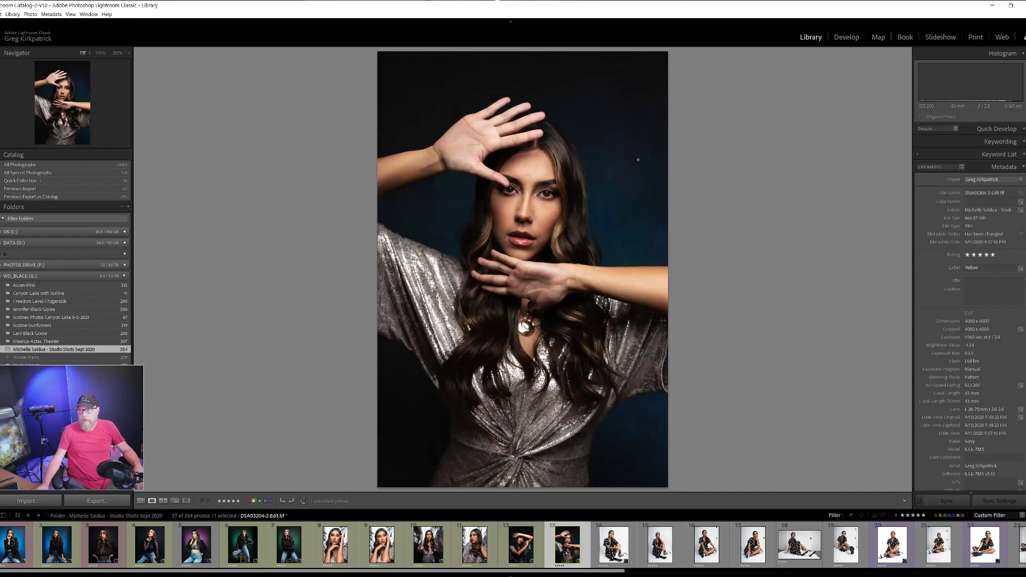
left_click(517, 556)
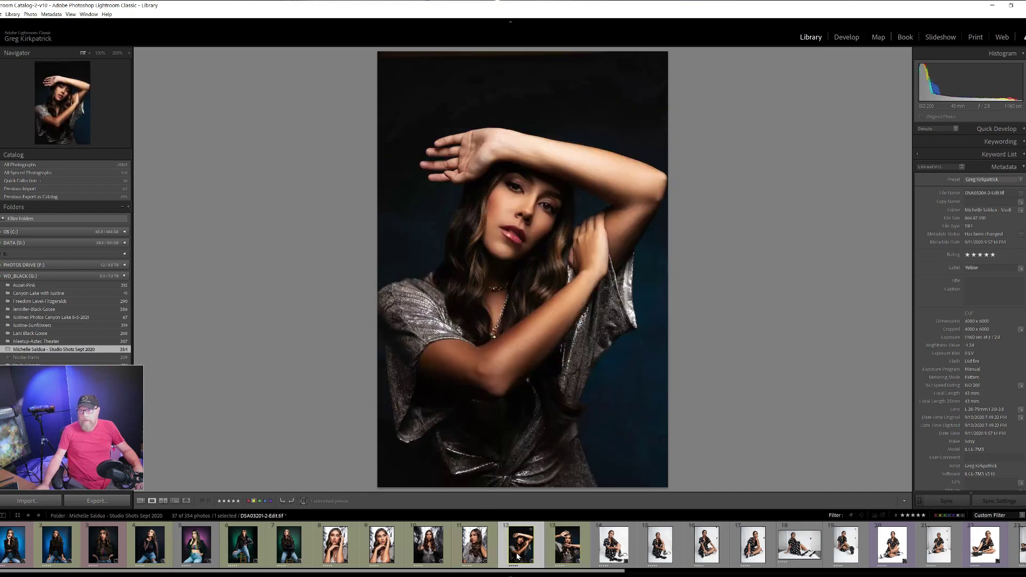
left_click(573, 554)
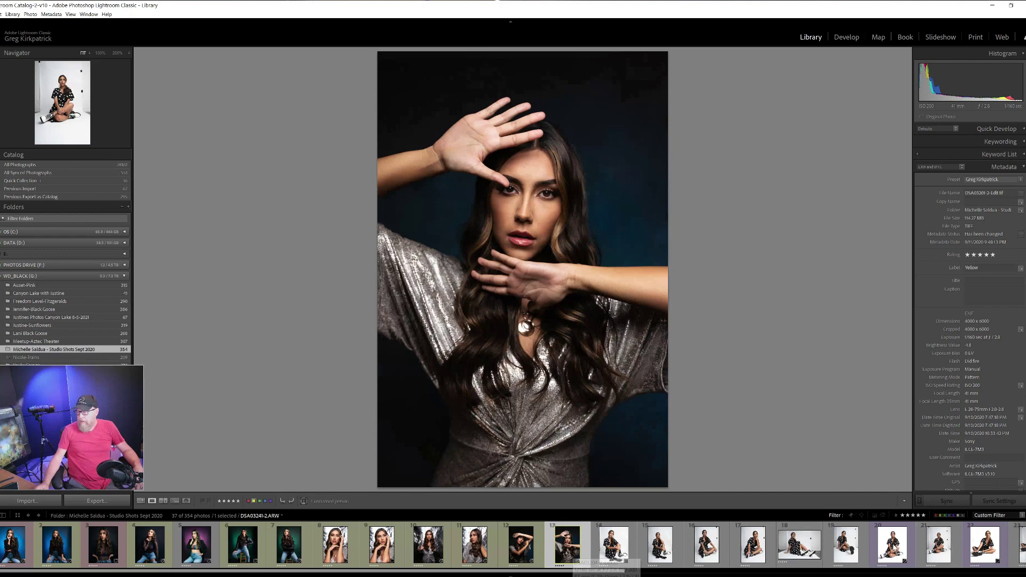
Step: View raw chair shots DSA03318-2.ARW and DSA03310-2.ARW, and compare the latter with its composite DSA03310-2-Edit-Edit.tif in the Develop module
scroll(750, 555, "down", 5)
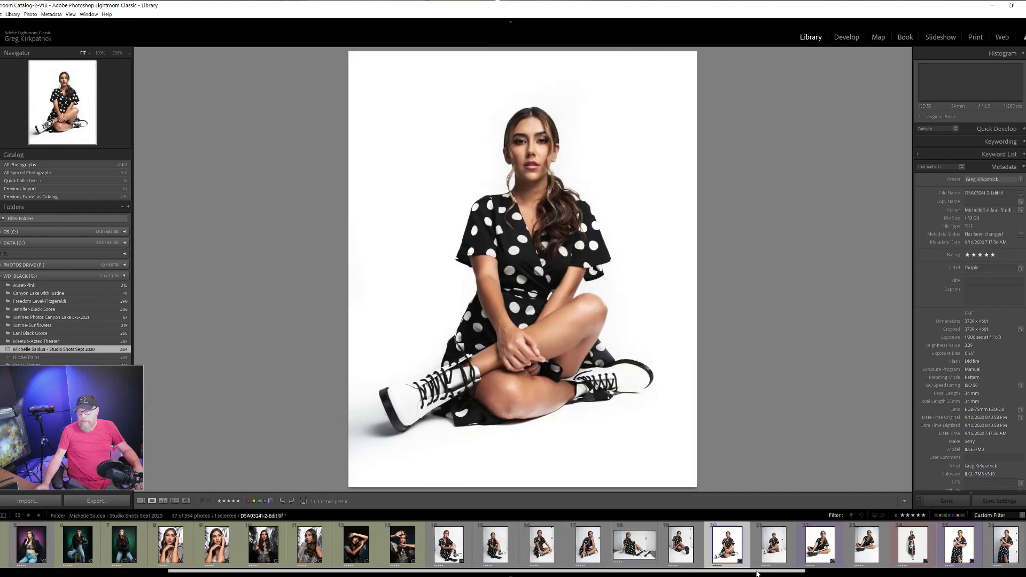
scroll(750, 544, "down", 8)
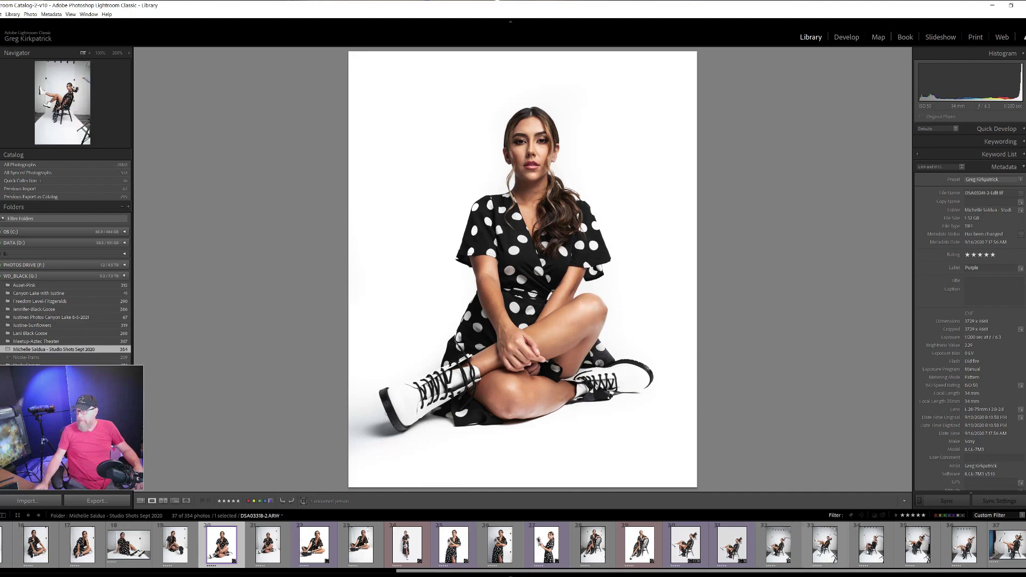
left_click(826, 553)
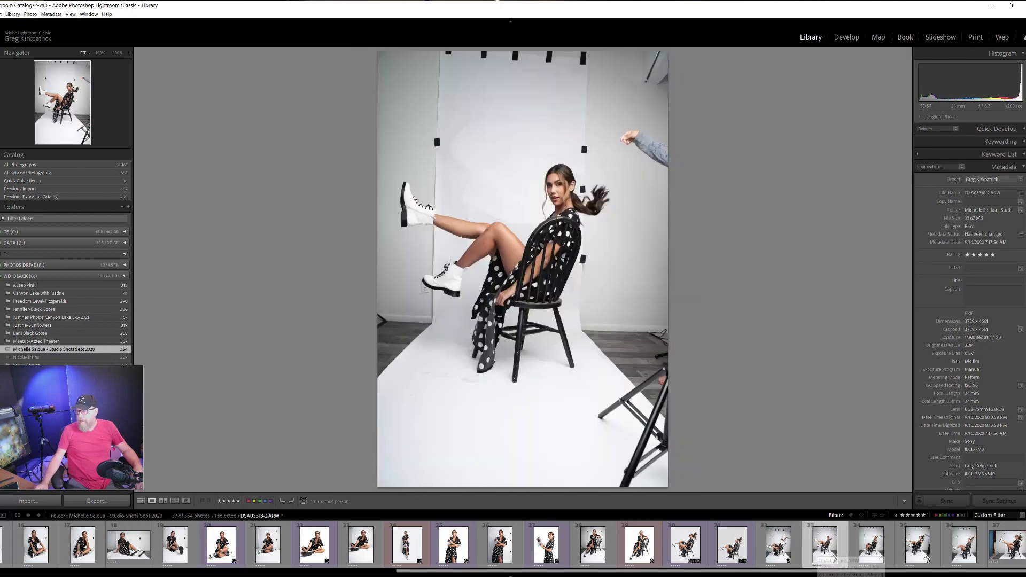
left_click(783, 543)
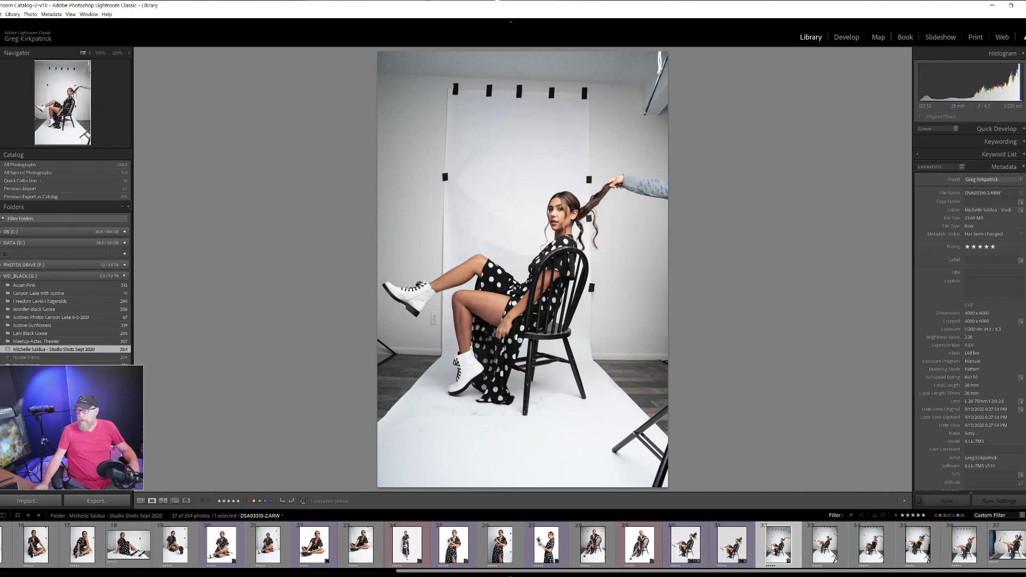
left_click(851, 39)
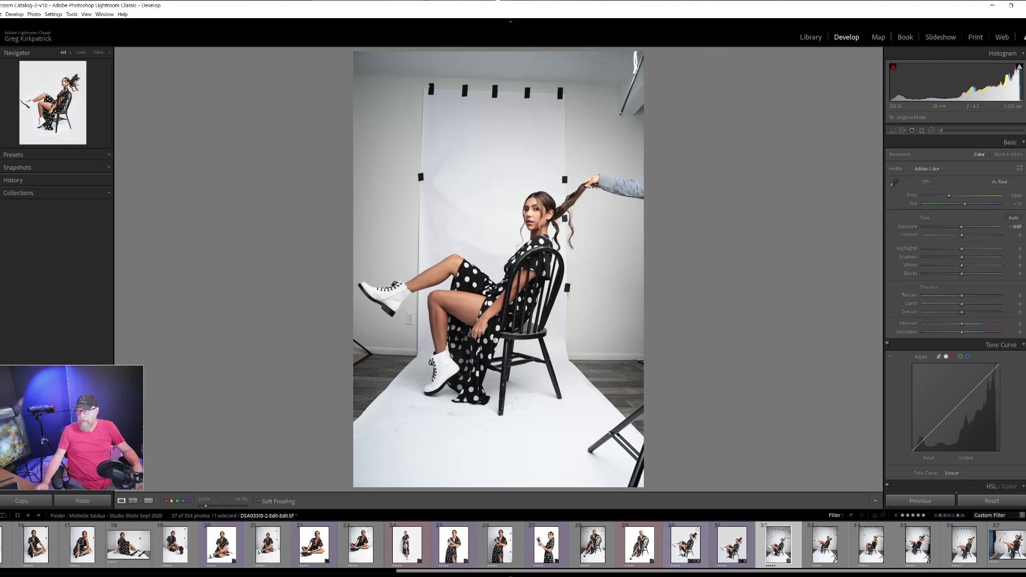
left_click(687, 543)
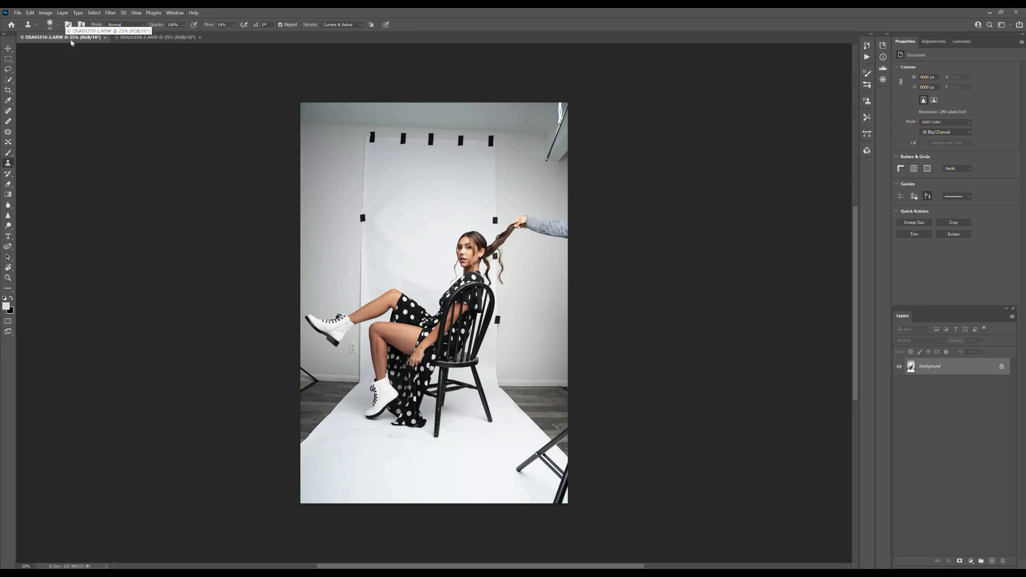
Step: In Photoshop, compare the two open chair photos DSA03328-2.ARW and DSA03310-2.ARW
left_click(155, 37)
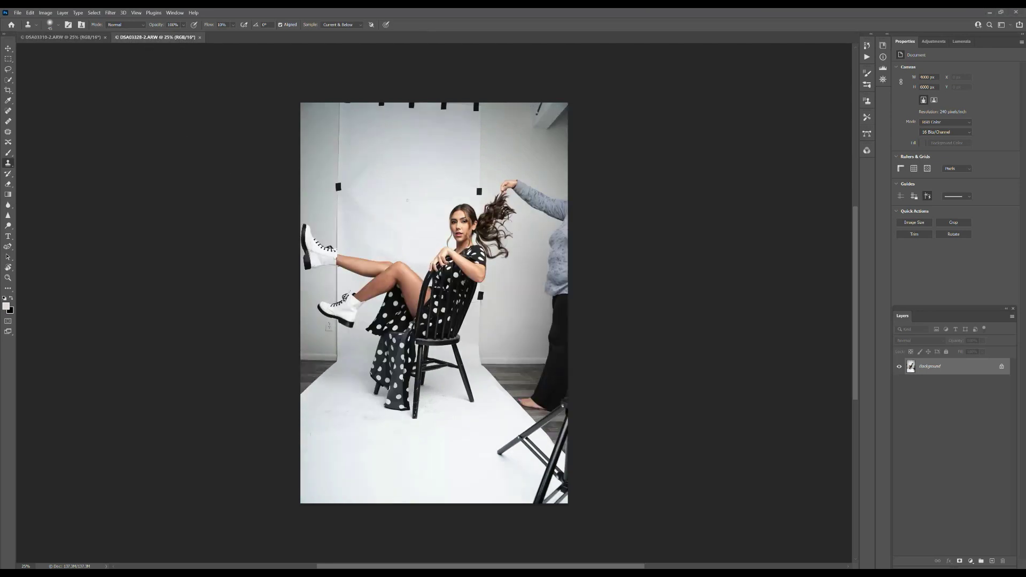
left_click(64, 37)
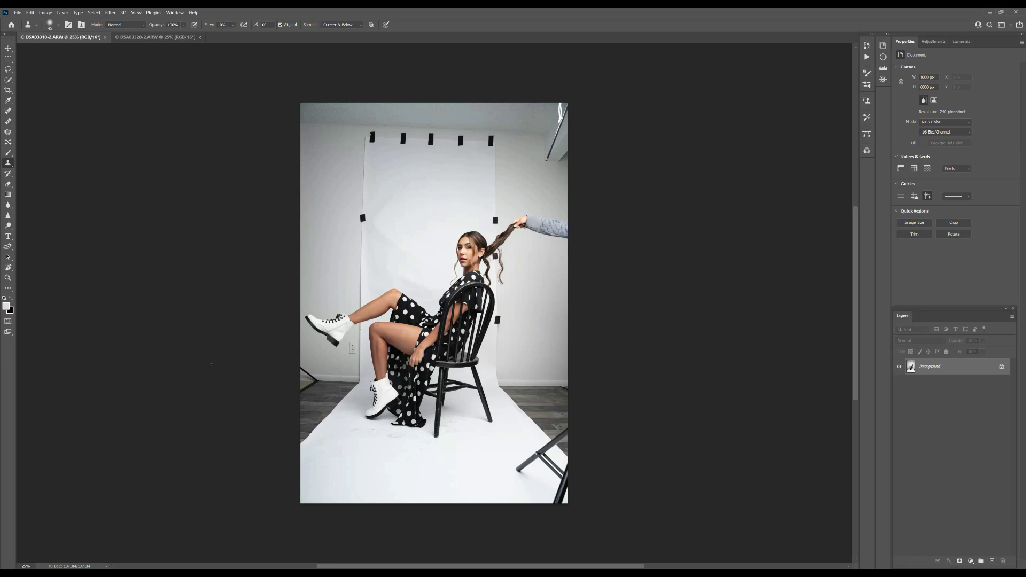
Step: Duplicate the background layer and use the Magnetic Lasso to select the wall and floor left of the paper backdrop, excluding the raised boot
left_click(8, 69)
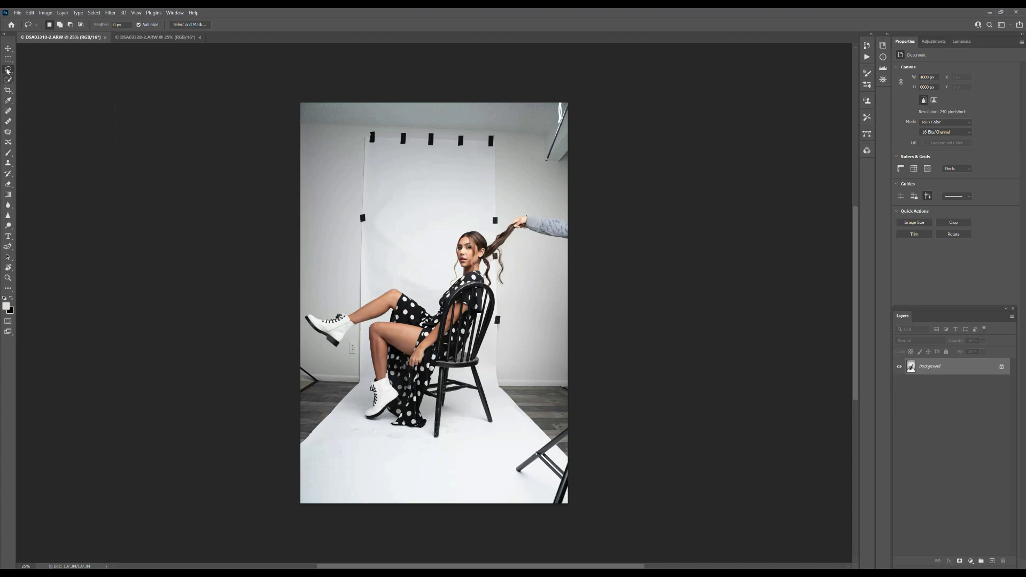
left_click_drag(7, 71, 35, 84)
left_click_drag(35, 84, 34, 83)
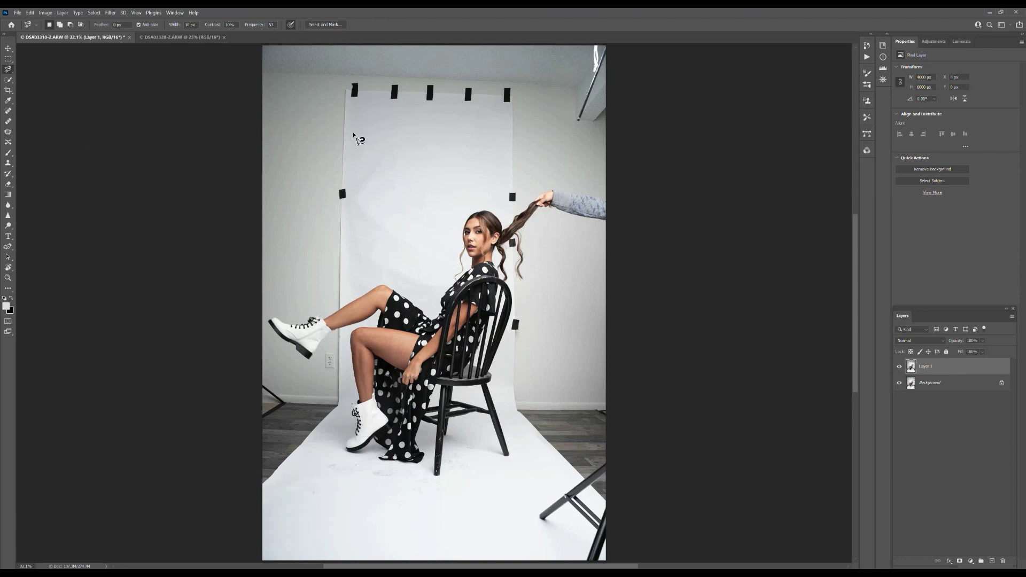
left_click(346, 303)
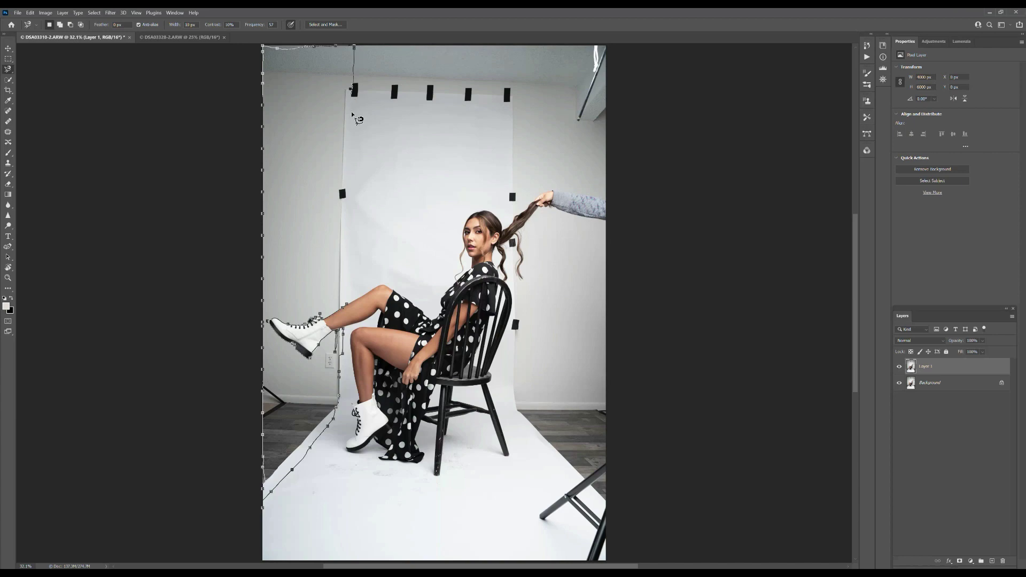
left_click_drag(348, 216, 353, 311)
double_click(346, 306)
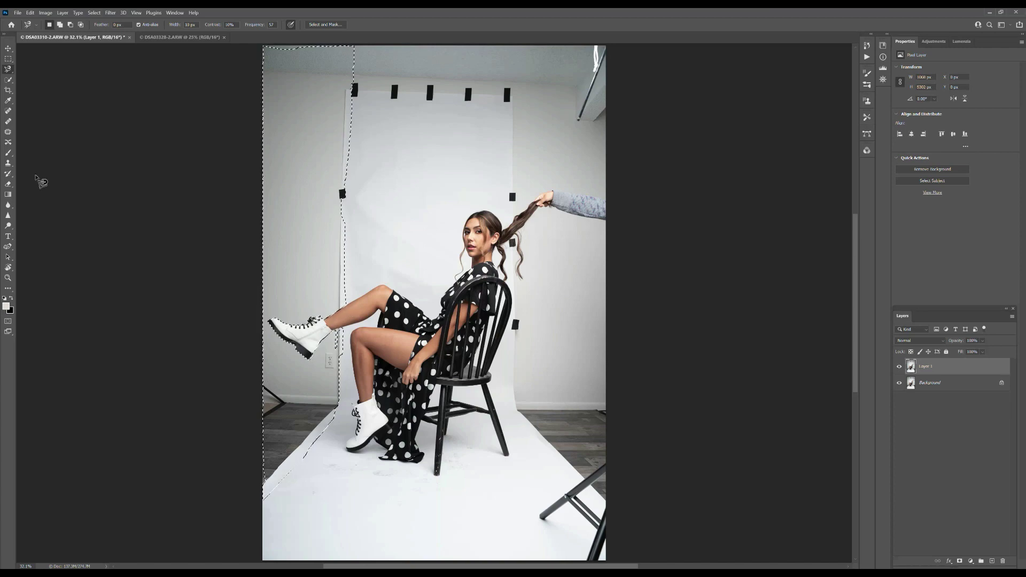
Step: Content-Aware Fill the selected wall and floor, sampling only the clean white backdrop and paper floor, and clear the selection
left_click(30, 12)
left_click(50, 144)
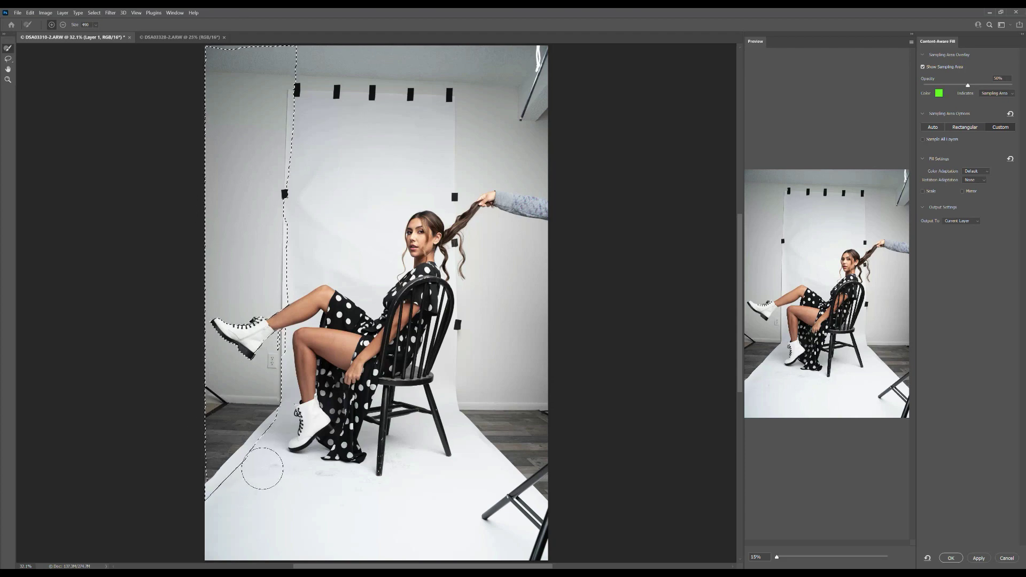
left_click_drag(213, 541, 251, 485)
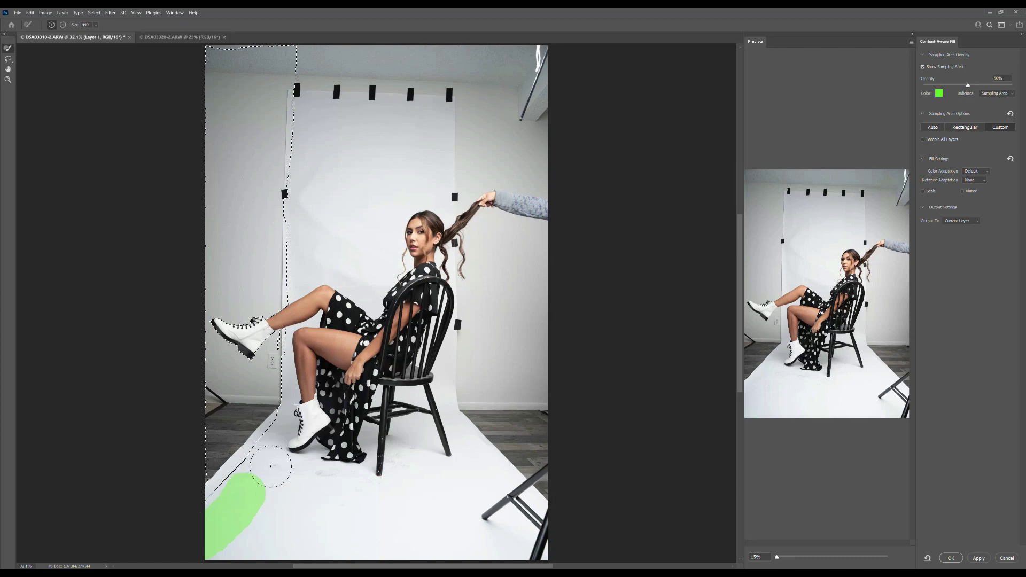
left_click(270, 468)
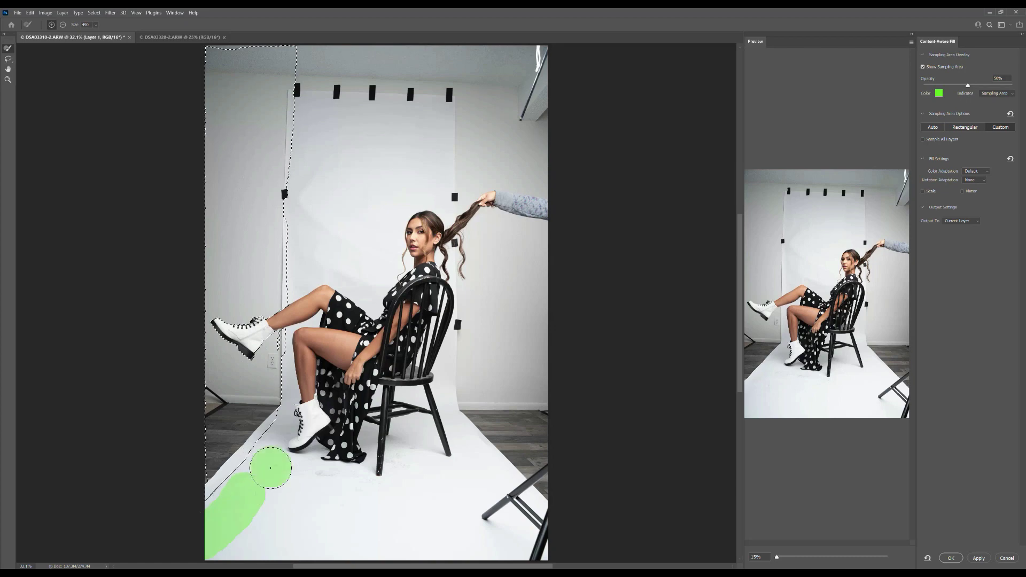
left_click(312, 262)
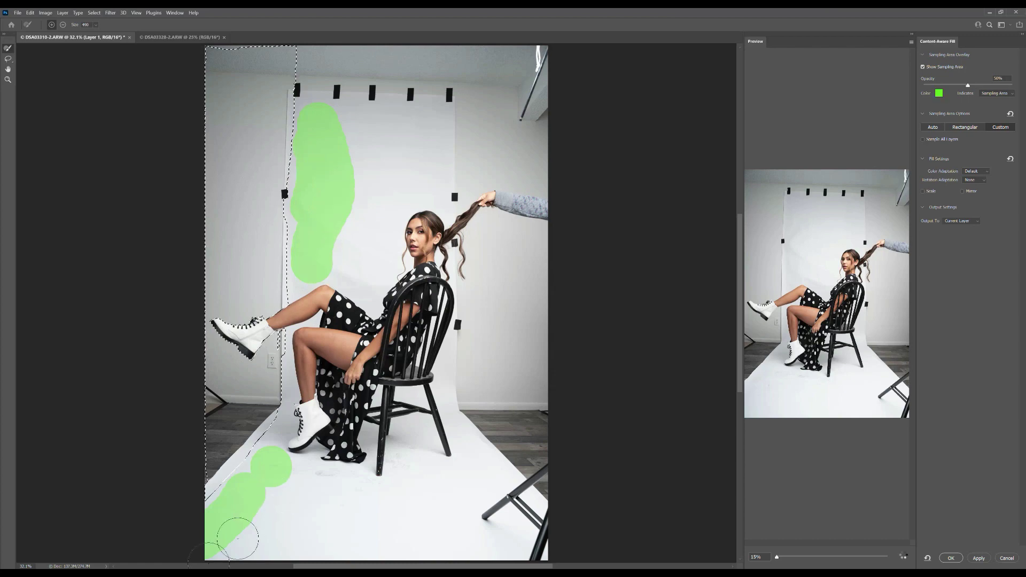
left_click_drag(237, 538, 273, 505)
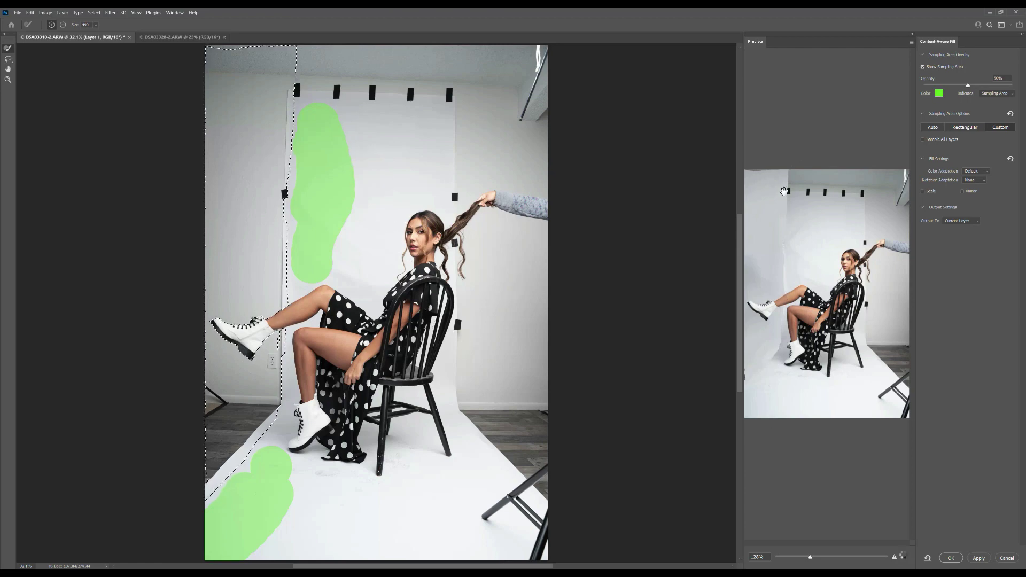
left_click(950, 558)
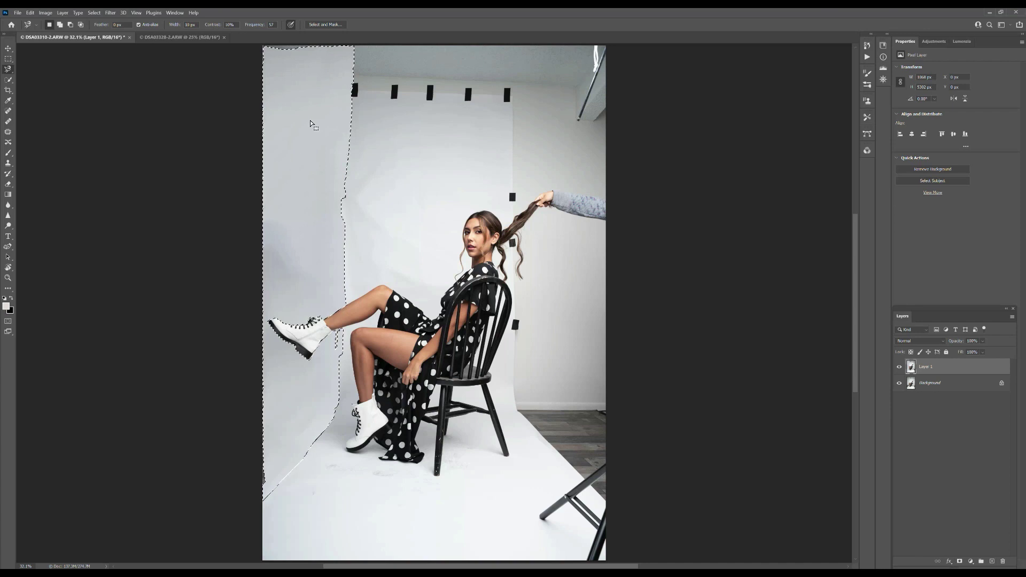
key("ctrl+d")
mouse_move(371, 205)
left_mouse_down()
mouse_move(355, 190)
mouse_move(353, 103)
mouse_move(361, 115)
mouse_move(345, 133)
left_mouse_up()
key("Escape")
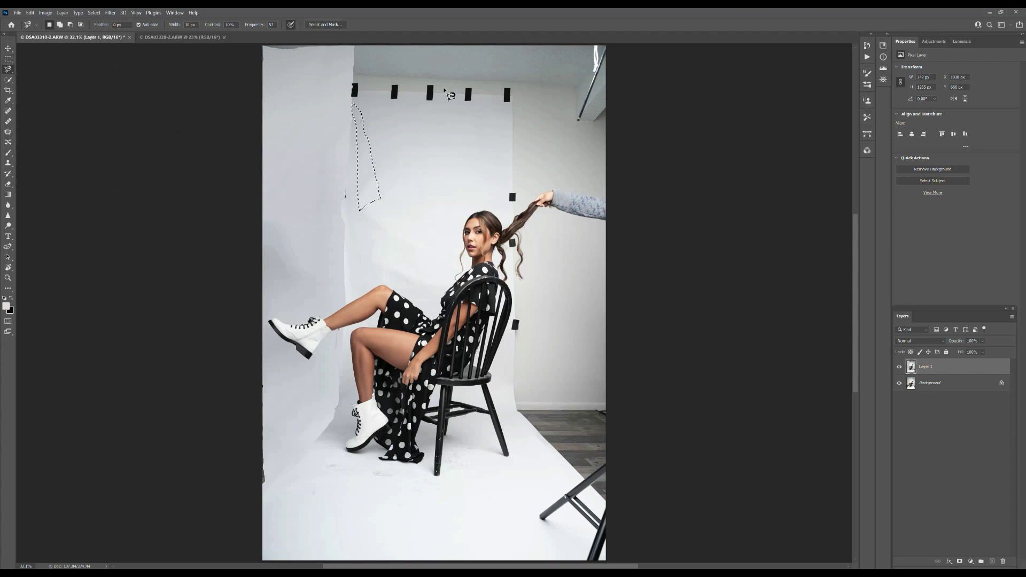
left_click(10, 59)
left_click(108, 86)
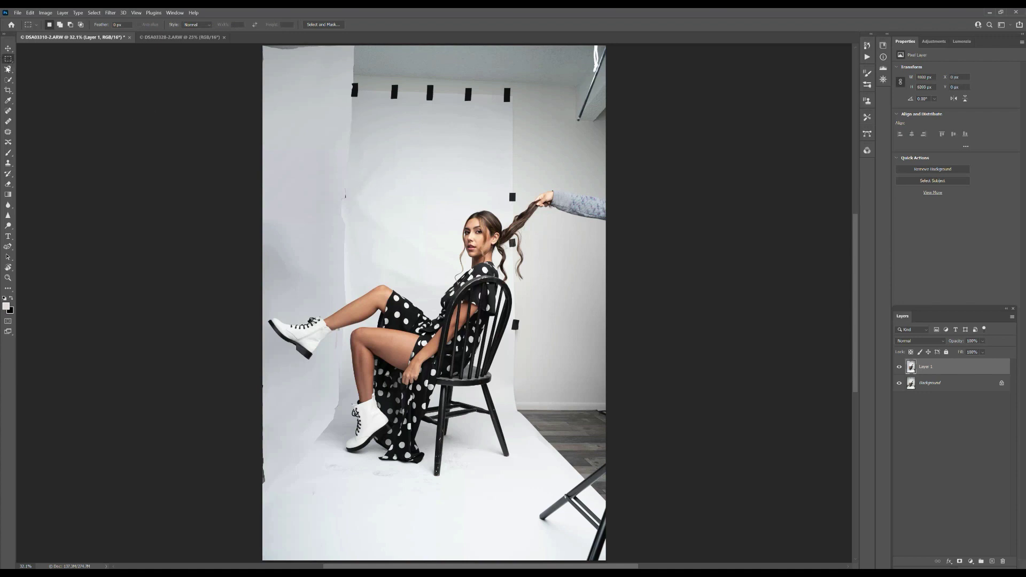
left_click_drag(213, 246, 214, 287)
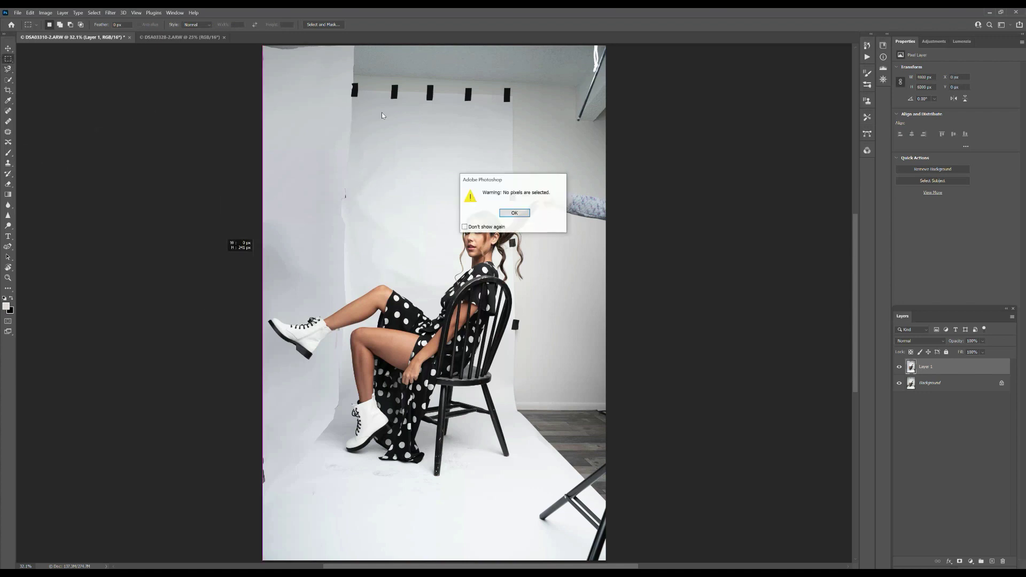
left_click(514, 213)
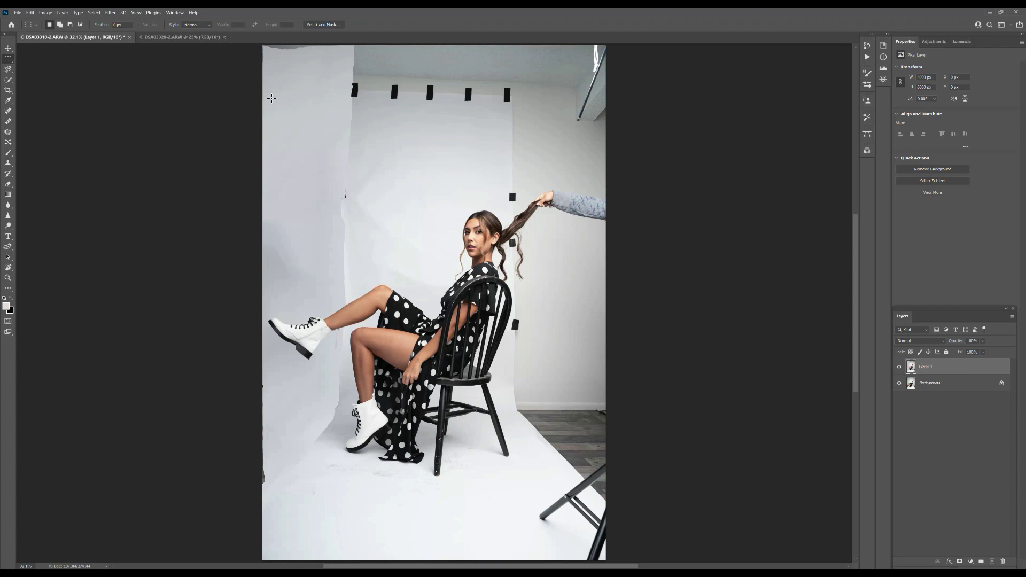
Step: Crop the photo to a 4:5 ratio, shifting it to cut off the backdrop's upper tapes and leave an empty strip beside the raised boot
left_click(8, 91)
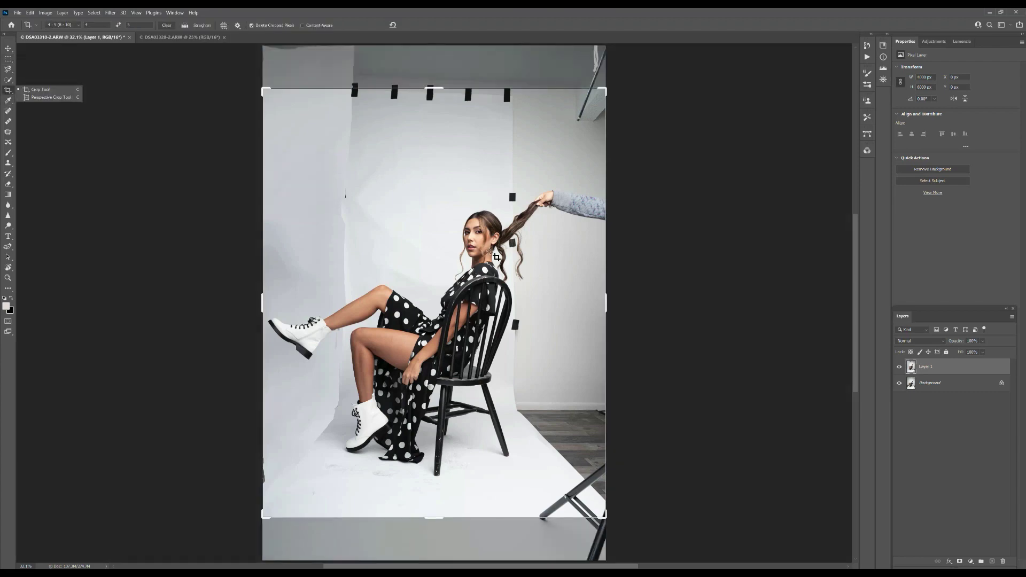
left_click(472, 264)
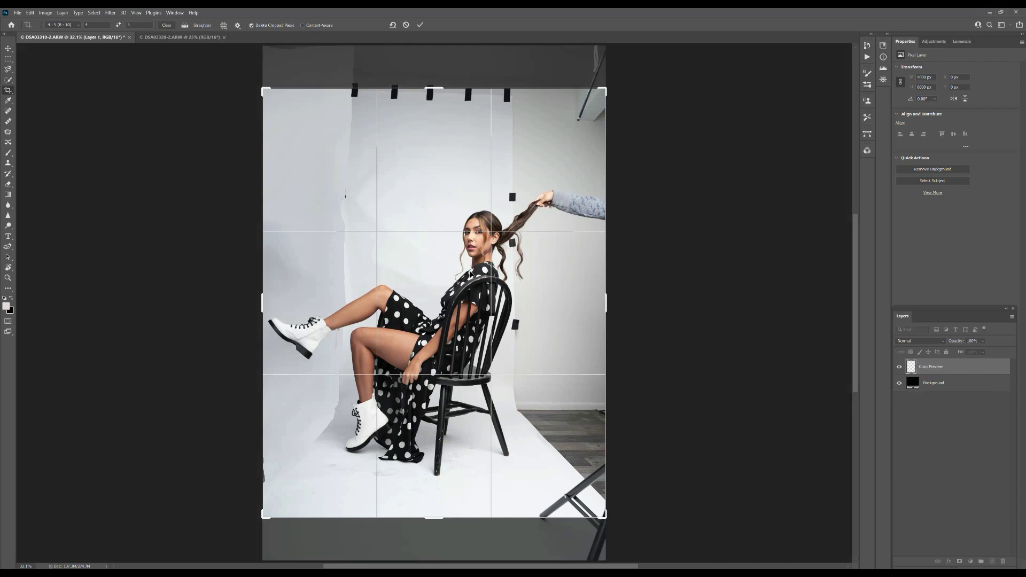
left_click_drag(469, 274, 481, 278)
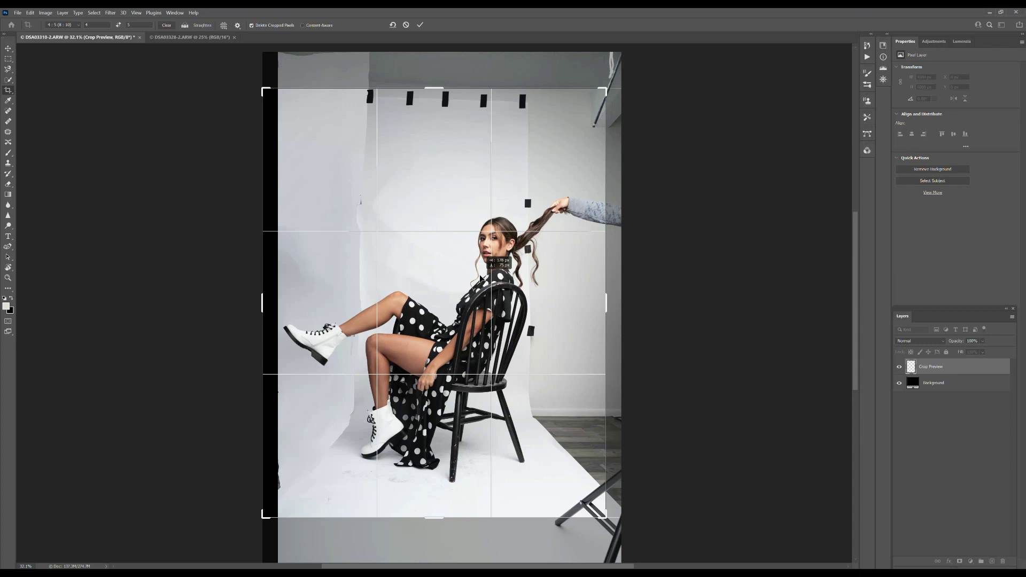
left_click_drag(480, 278, 480, 279)
left_click_drag(474, 320, 473, 305)
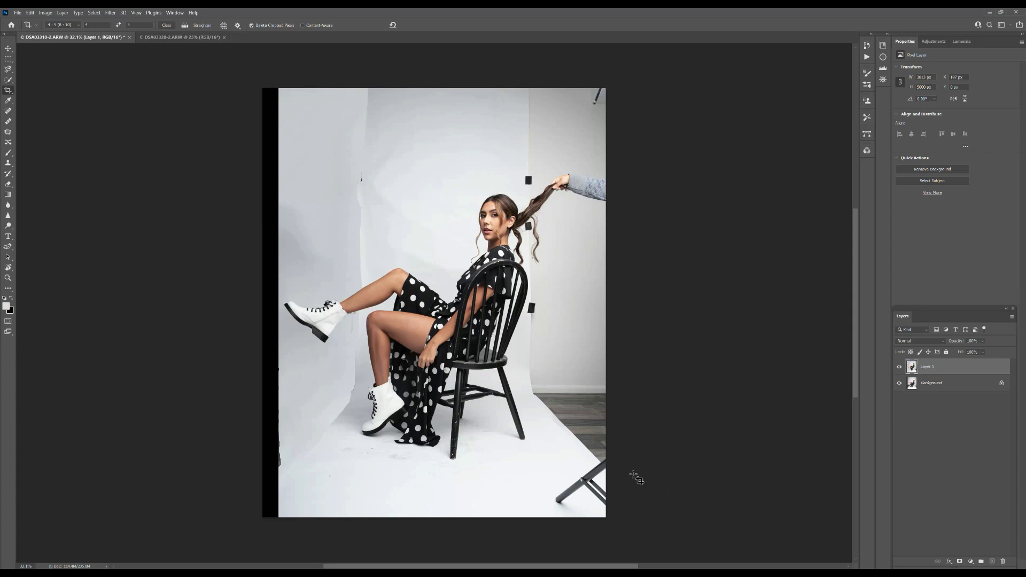
Step: Select the wall, wooden floor and assistant's arm behind the chair with the Magnetic Lasso, leaving out the ponytail and the chair
left_click(6, 68)
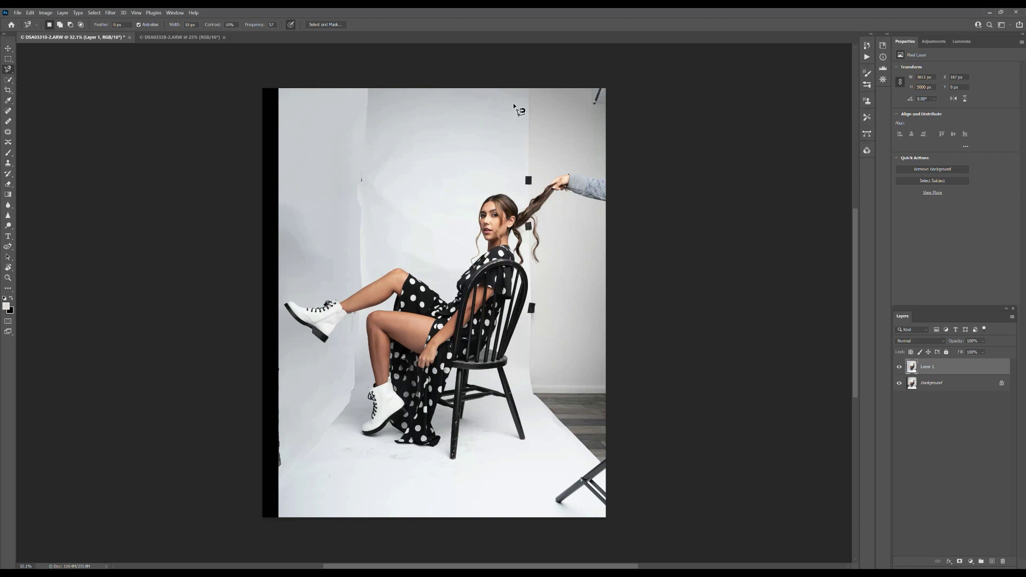
left_click(523, 89)
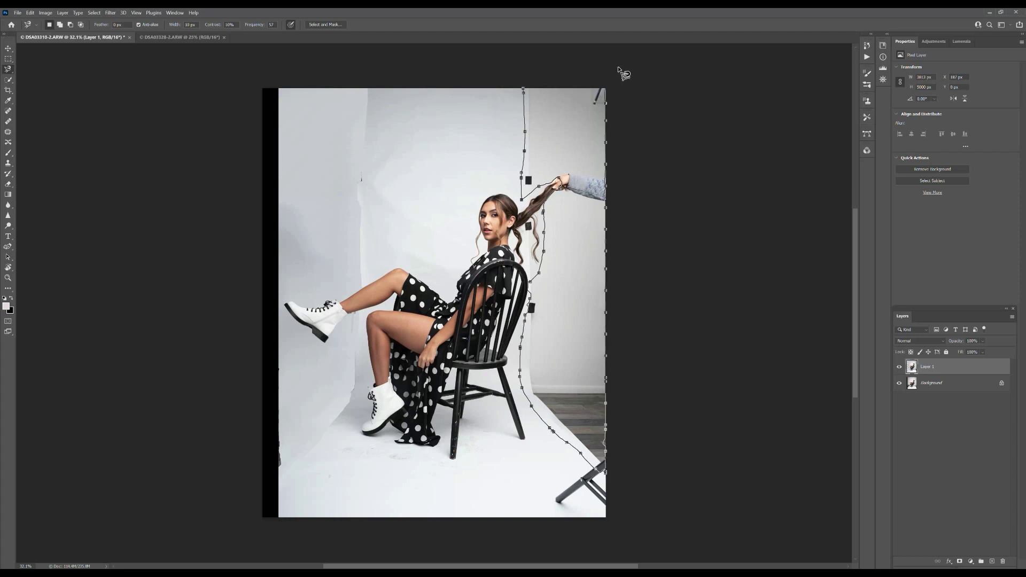
left_click(523, 91)
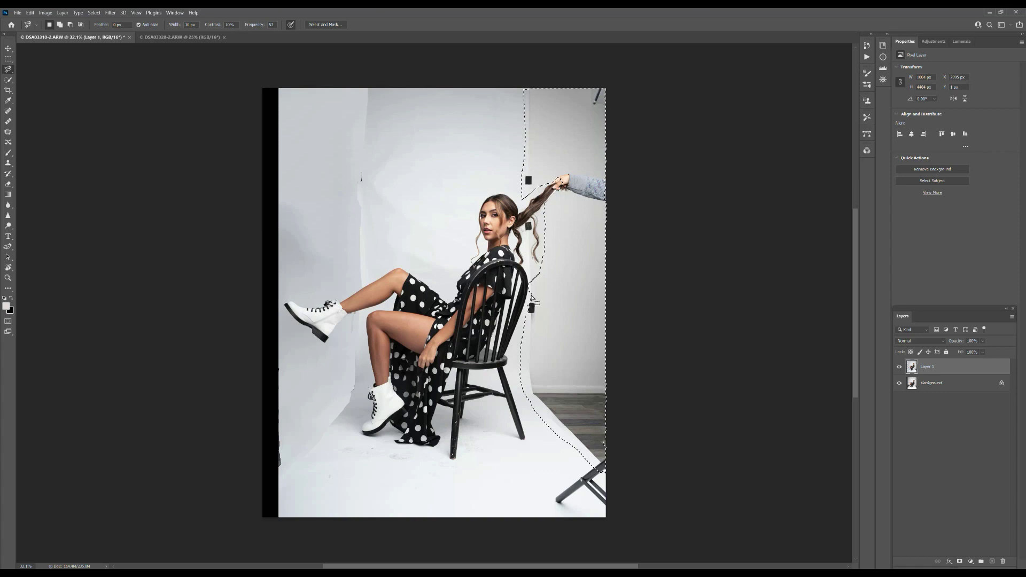
Step: Content-Aware Fill the selected area behind the chair, sampling only the clean backdrop above the head and the white floor beside the chair legs
left_click(30, 12)
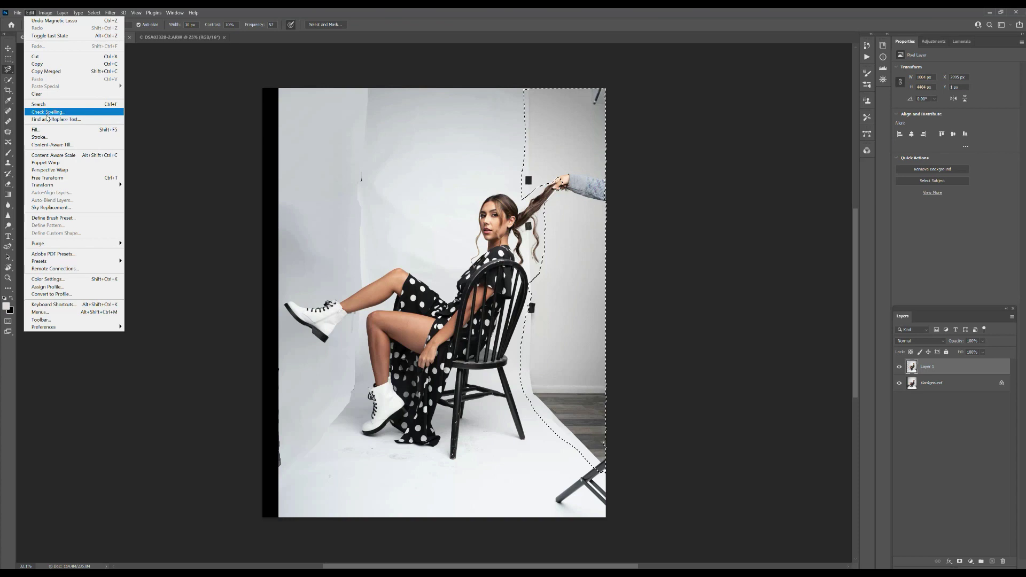
left_click(51, 144)
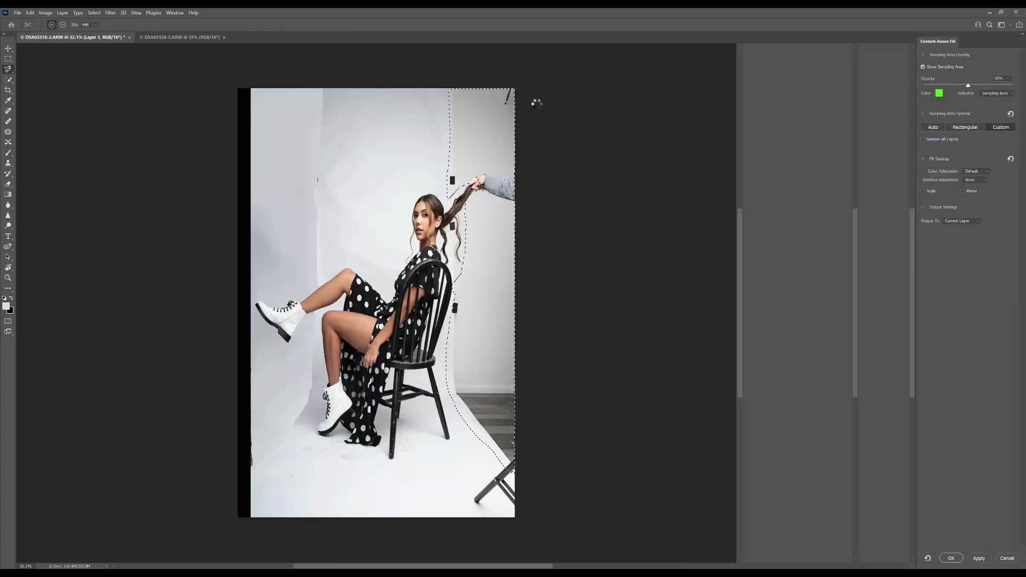
left_click(449, 100)
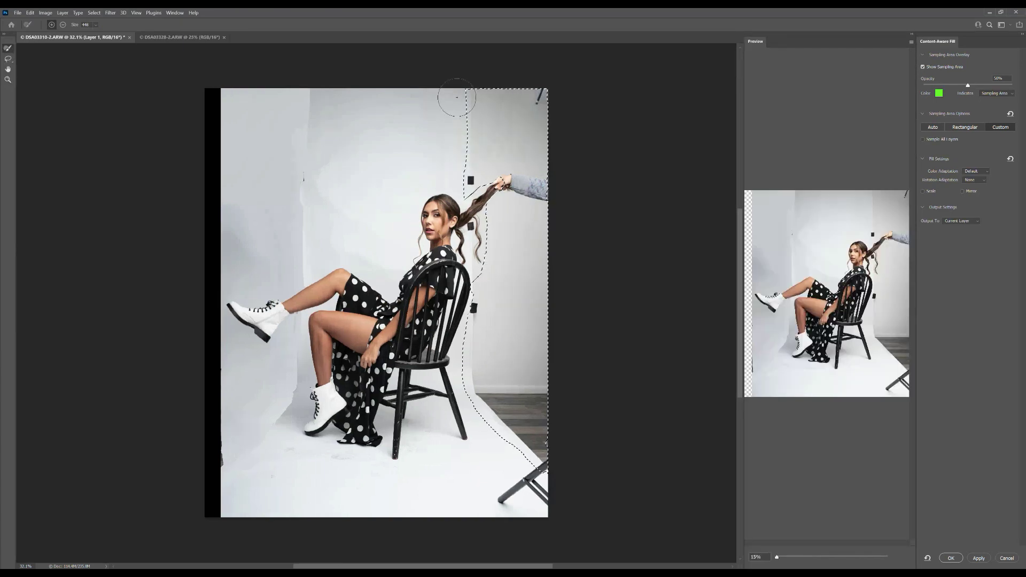
left_click(454, 169, "shift")
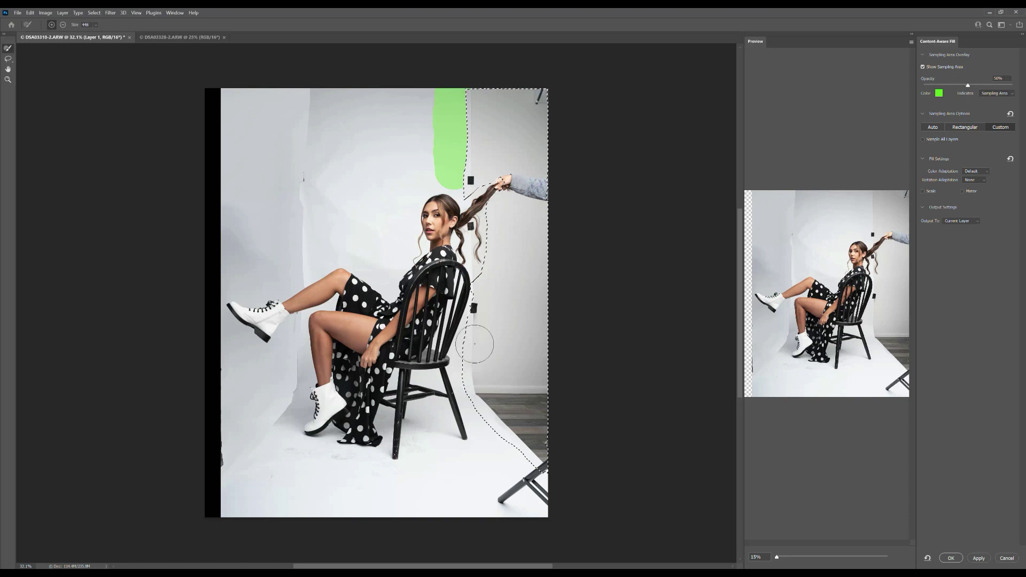
left_click_drag(467, 319, 462, 405)
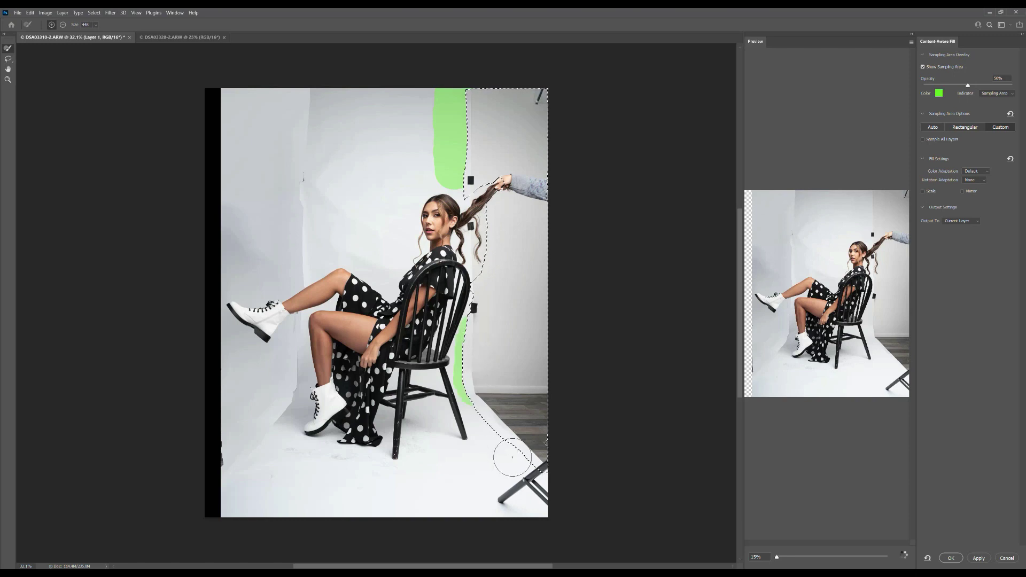
mouse_move(503, 453)
left_mouse_down()
mouse_move(466, 411)
mouse_move(498, 462)
mouse_move(478, 458)
left_mouse_up()
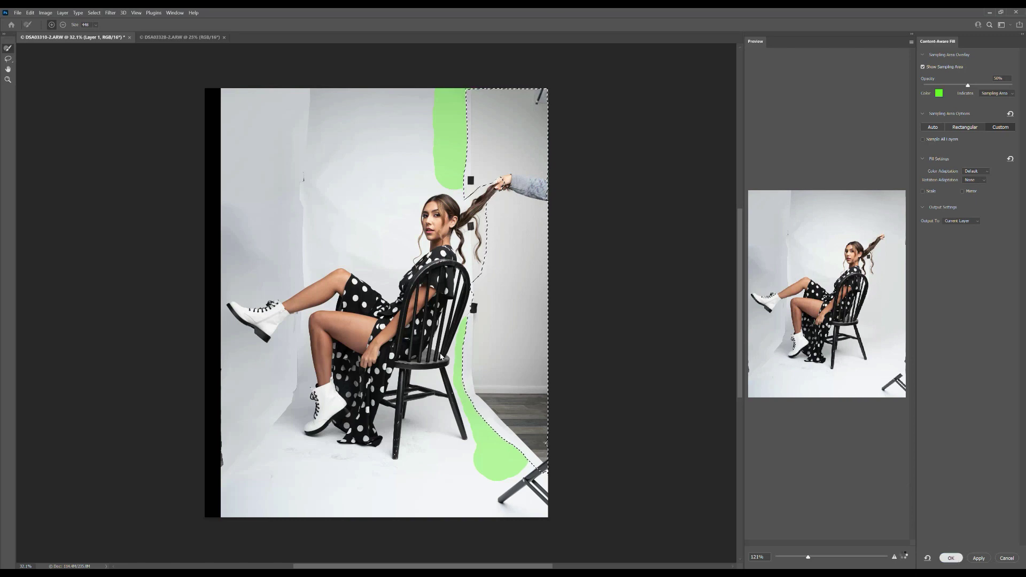
left_click(951, 557)
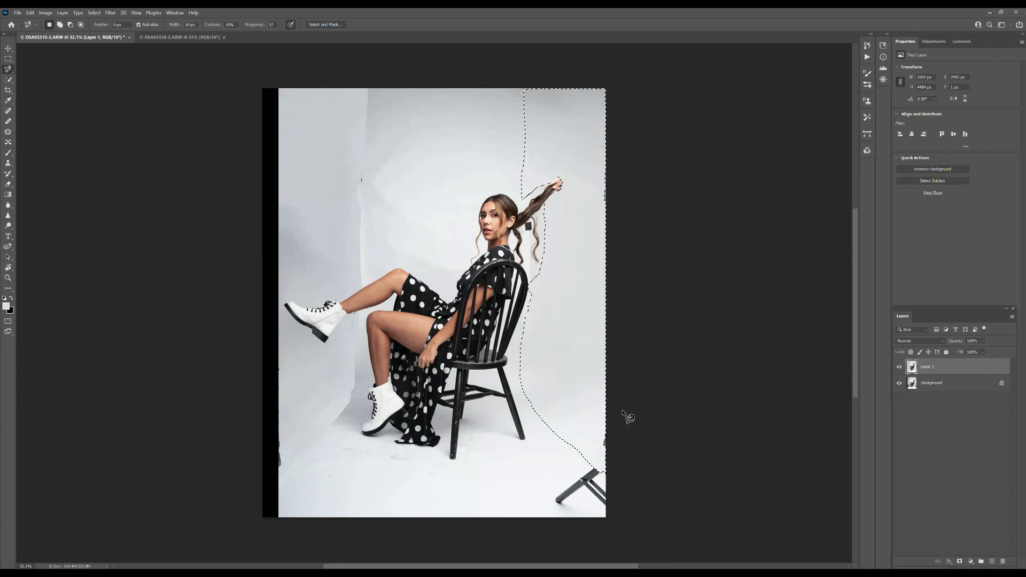
Step: Clear the selection and marquee-select the full-height black strip beside the raised boot
left_click(8, 59)
left_click(328, 102)
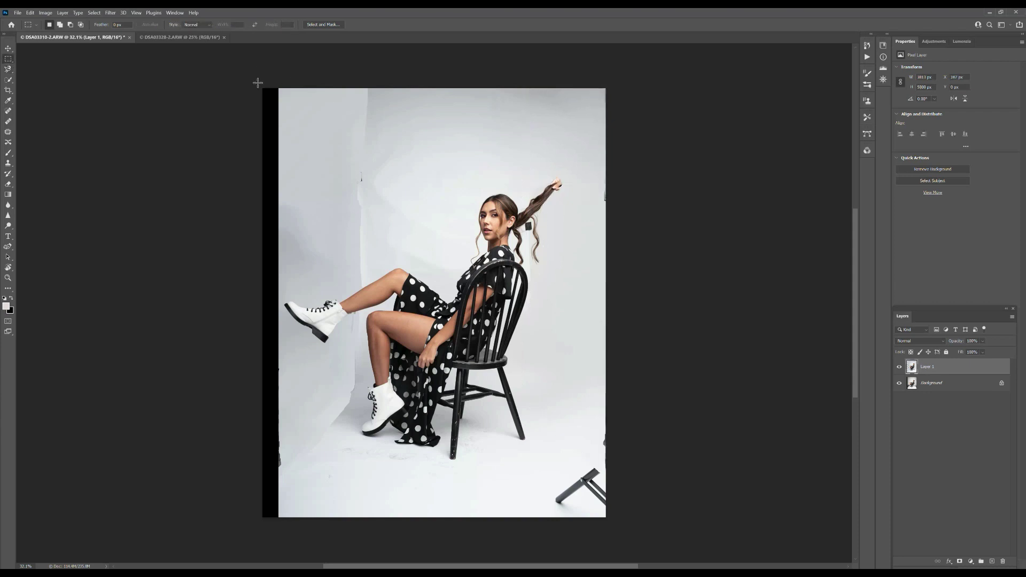
left_click_drag(256, 83, 281, 562)
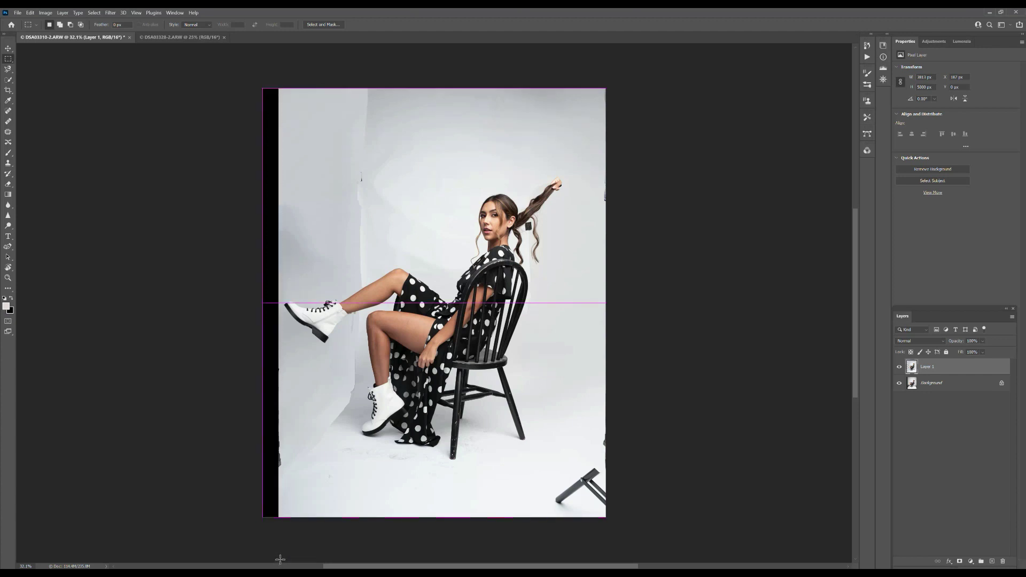
Step: Content-Aware Fill the black strip, sampling the adjoining backdrop above and below the boot toe, and clear the selection
left_click(30, 13)
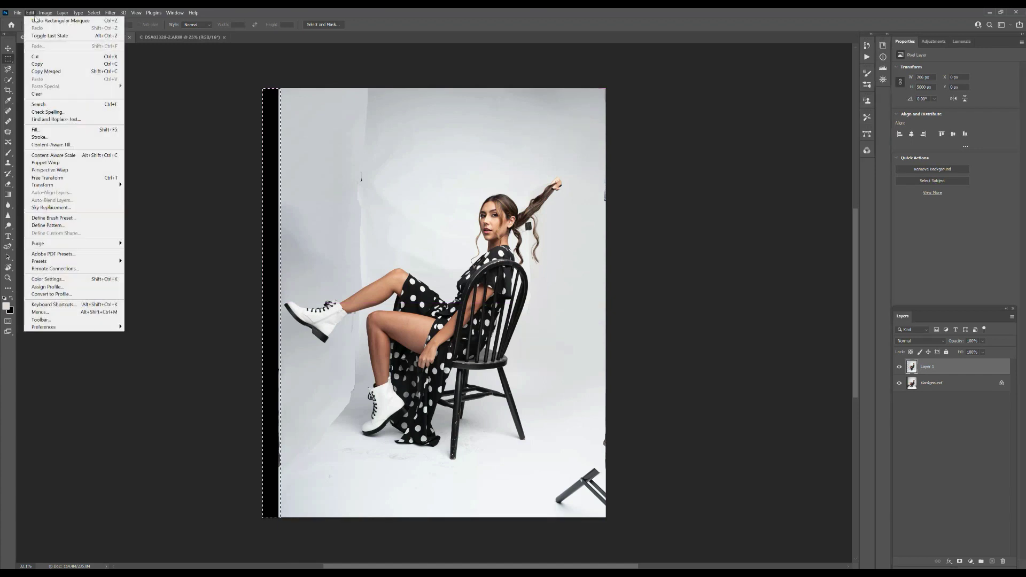
left_click(53, 145)
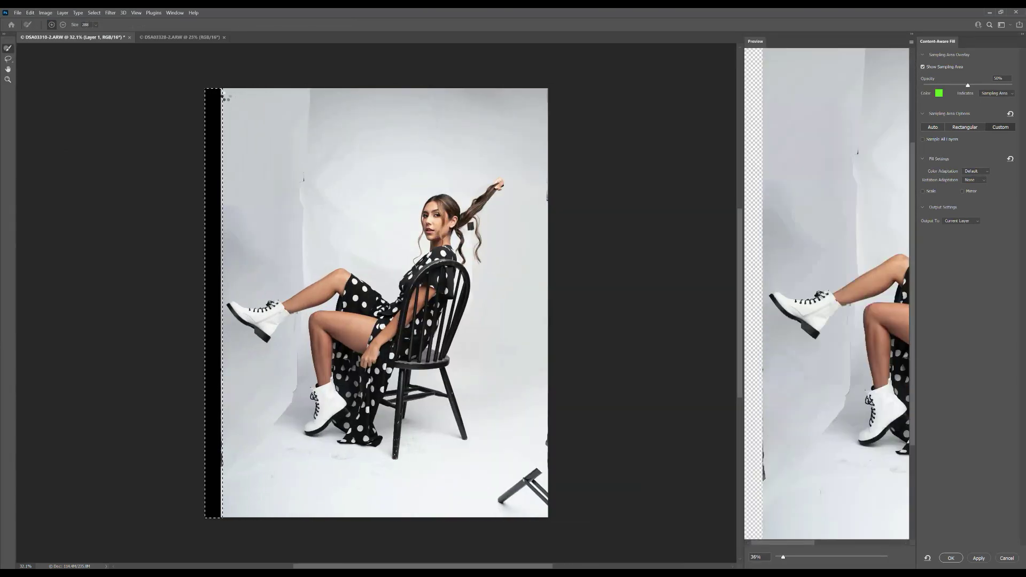
left_click_drag(234, 95, 228, 284)
left_click_drag(227, 466, 234, 522)
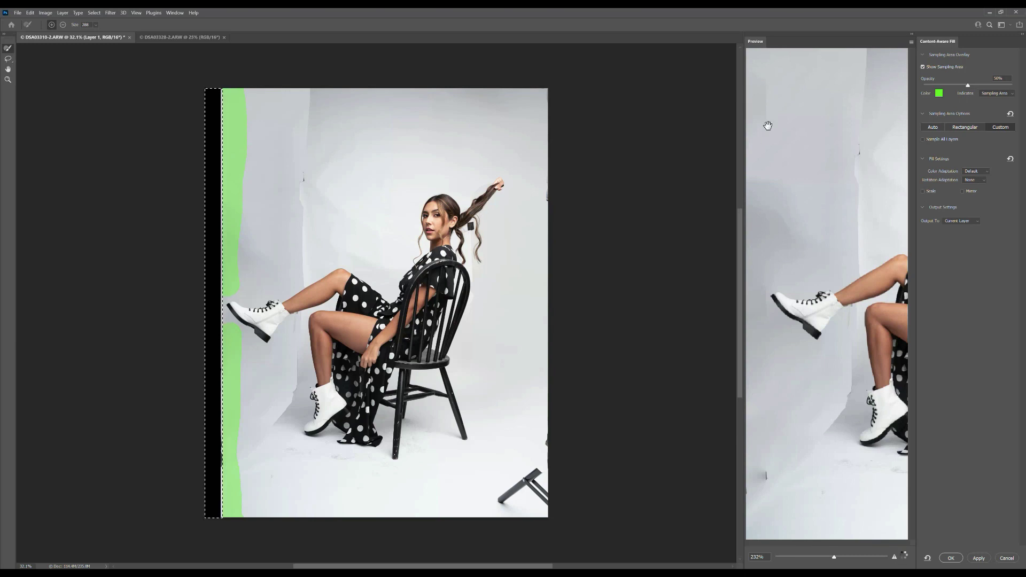
key("ctrl+0")
left_click(947, 558)
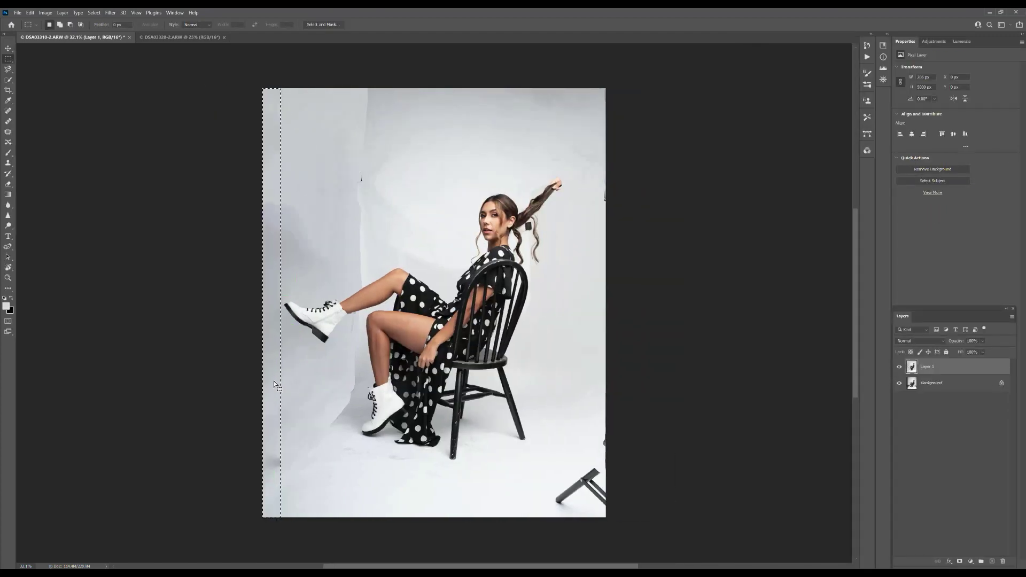
key("ctrl+d")
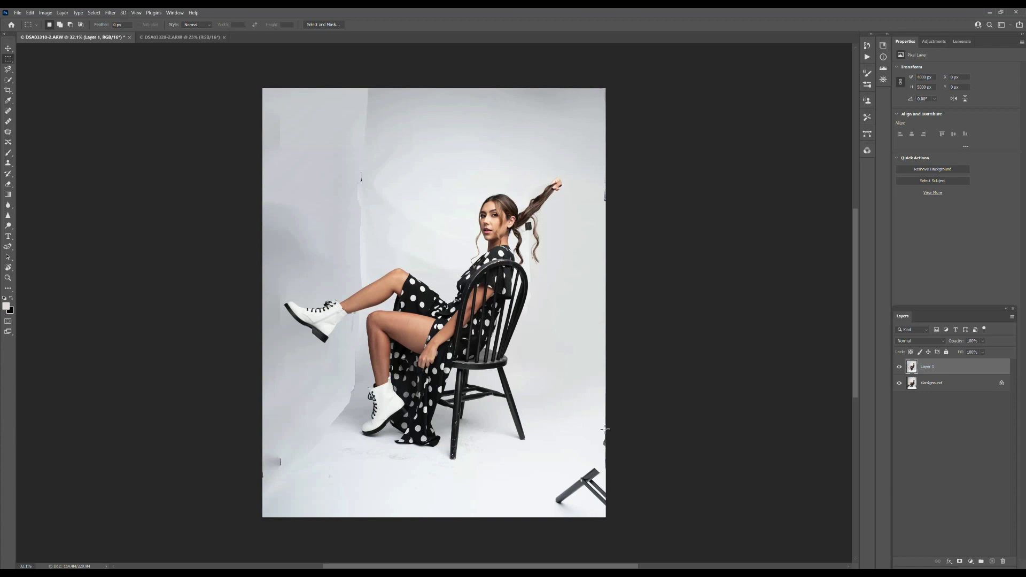
Step: Lasso the black stand leg in the floor corner behind the chair, Content-Aware Fill it from the surrounding clean floor, and deselect
right_click(8, 70)
left_click(37, 70)
mouse_move(599, 426)
left_mouse_down()
mouse_move(596, 462)
mouse_move(555, 495)
mouse_move(551, 514)
mouse_move(574, 510)
mouse_move(583, 494)
mouse_move(609, 509)
mouse_move(623, 422)
left_mouse_up()
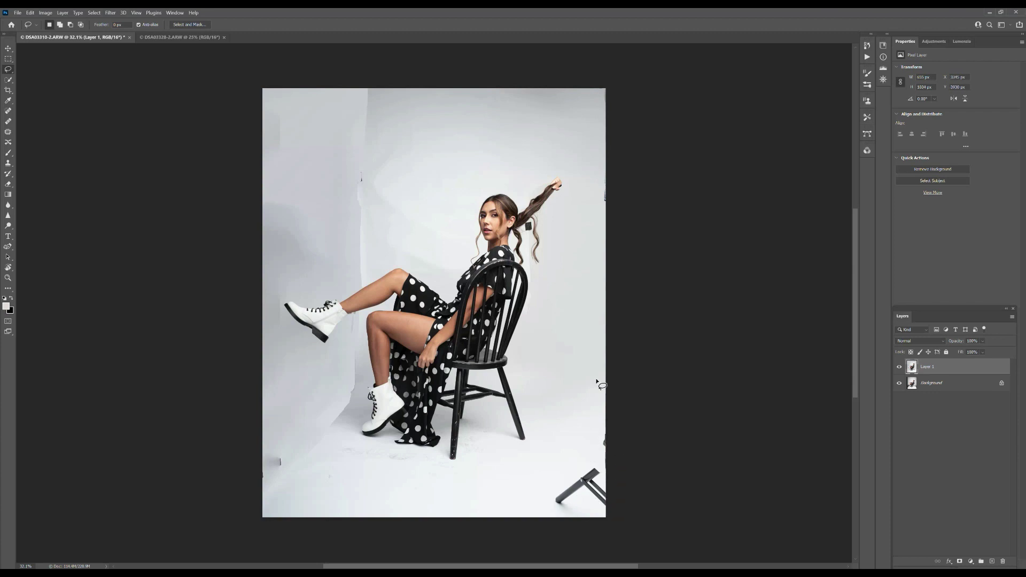
left_click(30, 13)
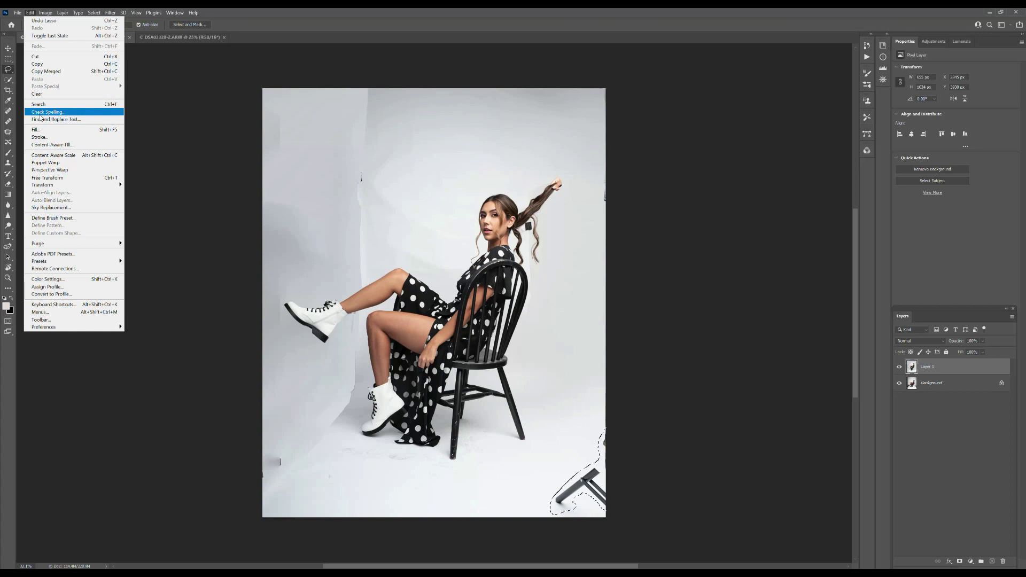
left_click(48, 146)
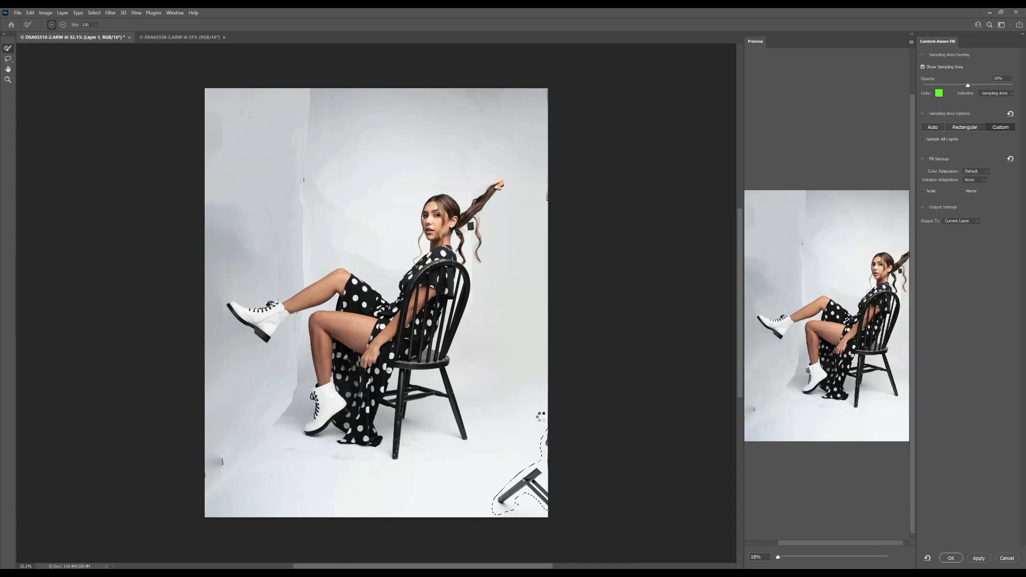
mouse_move(544, 414)
left_mouse_down()
mouse_move(487, 477)
mouse_move(486, 515)
mouse_move(544, 366)
left_mouse_up()
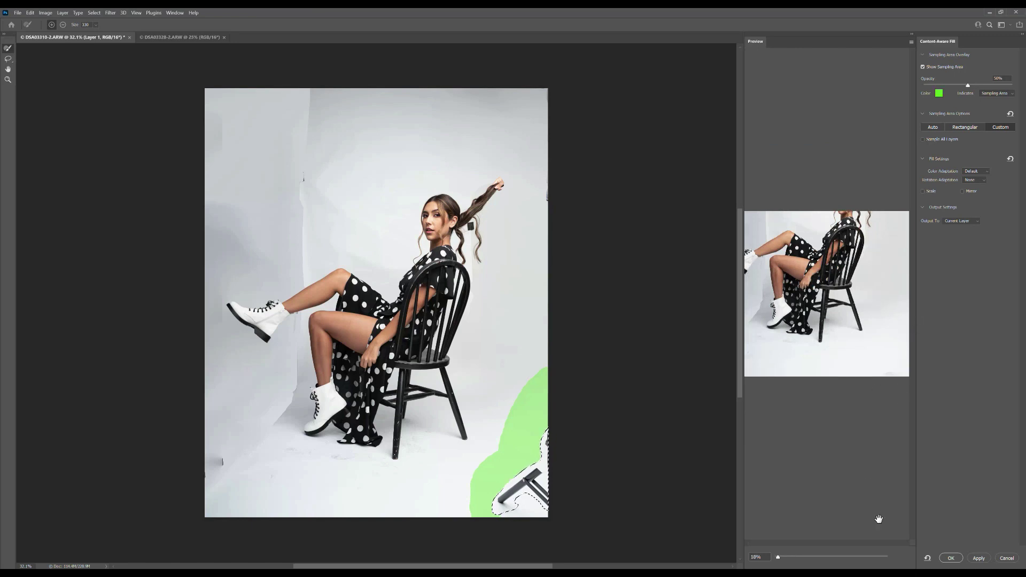
left_click(943, 558)
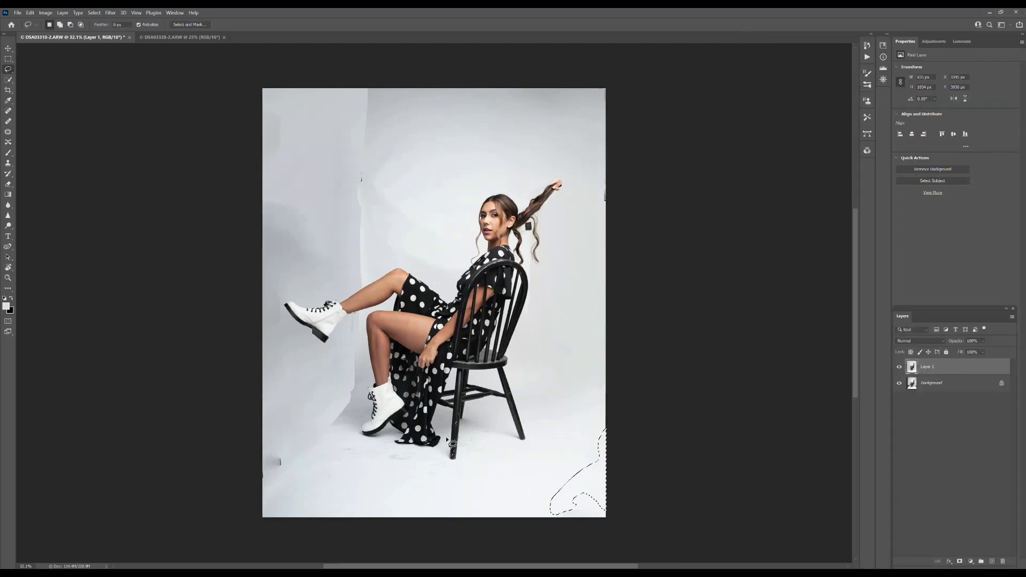
key("ctrl+d")
Step: Lasso the vertical backdrop seam above the raised leg and replace it with clean backdrop using the Patch tool
left_click_drag(368, 126, 362, 274)
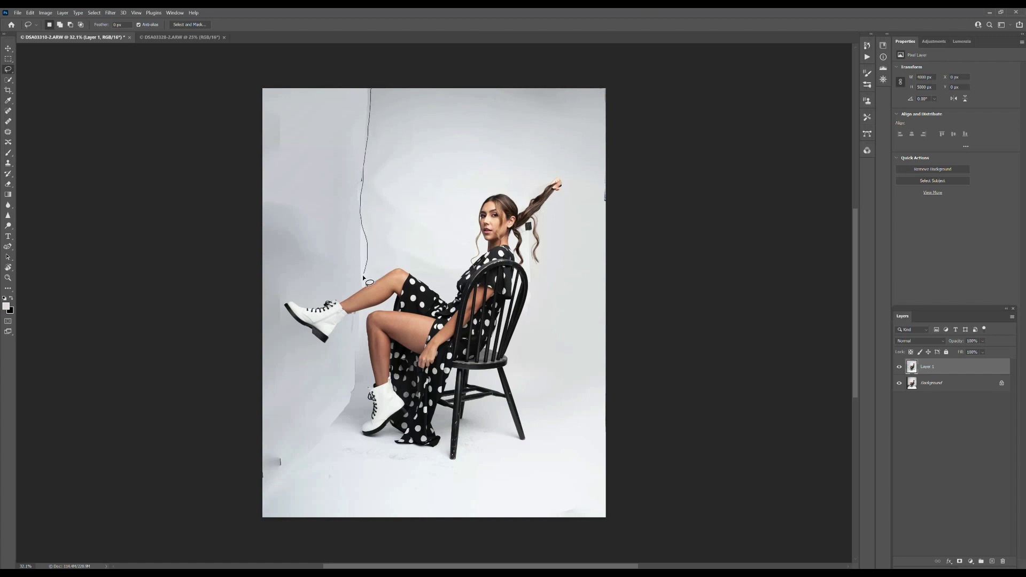
left_click_drag(372, 124, 365, 276)
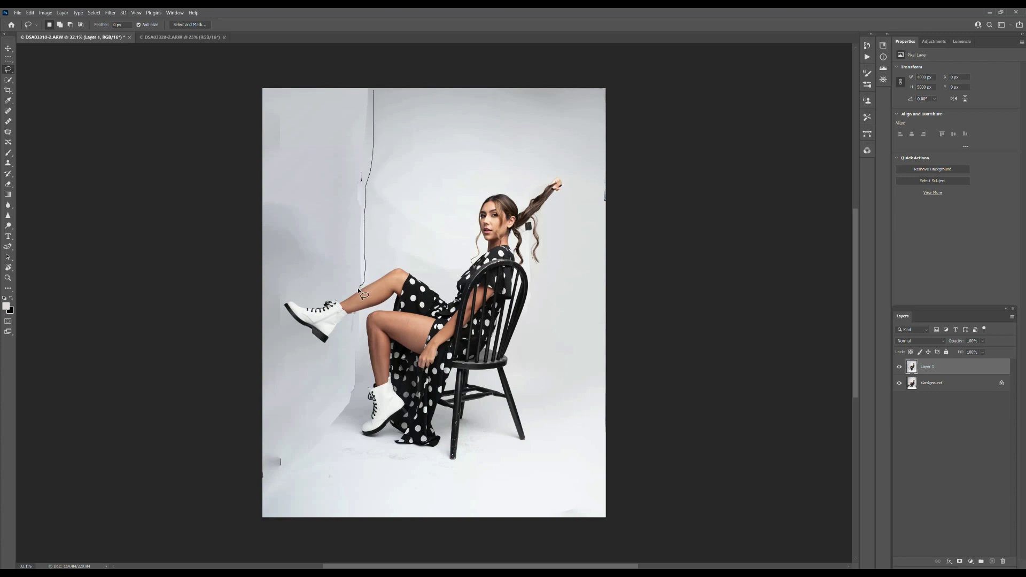
left_click_drag(356, 251, 358, 217)
left_click_drag(365, 94, 368, 92)
key("shift+Delete")
left_click(8, 132)
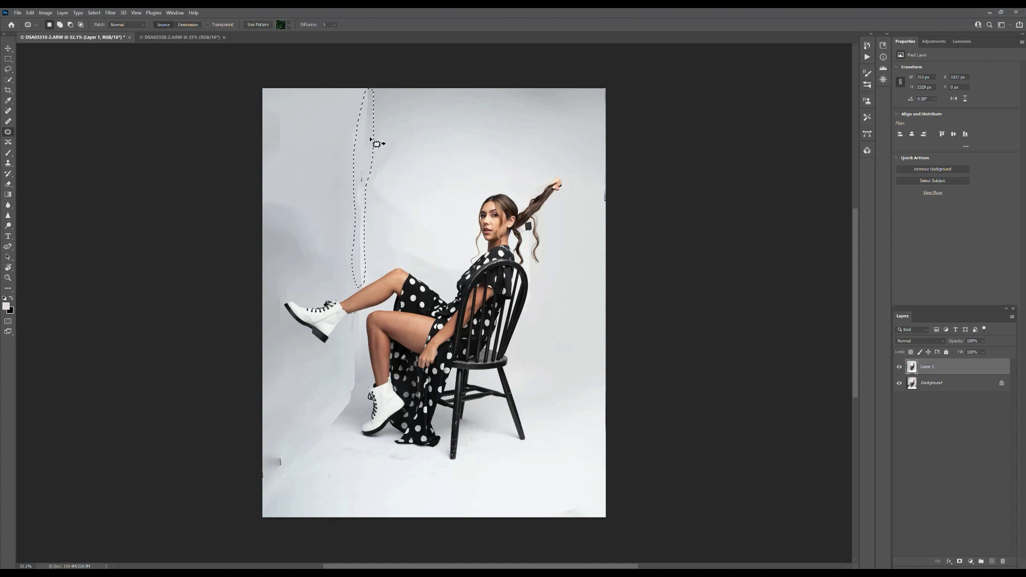
mouse_move(374, 141)
left_mouse_down()
mouse_move(385, 132)
mouse_move(369, 140)
left_mouse_up()
key("ctrl+d")
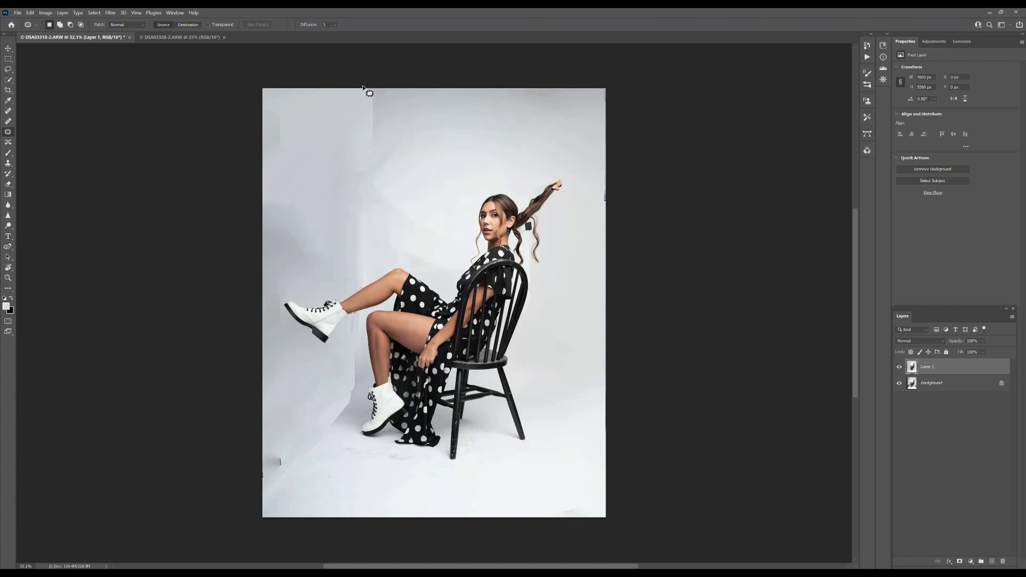
Step: Patch the leftover seam edges on the upper backdrop and the seam running from below the raised calf to the floor
mouse_move(382, 100)
left_mouse_down()
mouse_move(376, 89)
mouse_move(369, 98)
mouse_move(393, 110)
mouse_move(374, 107)
mouse_move(381, 136)
left_mouse_up()
key("ctrl+d")
mouse_move(282, 154)
left_mouse_down()
mouse_move(279, 106)
mouse_move(281, 126)
left_mouse_up()
key("ctrl+d")
mouse_move(362, 312)
left_mouse_down()
mouse_move(355, 402)
mouse_move(345, 342)
mouse_move(348, 318)
mouse_move(363, 312)
mouse_move(337, 369)
mouse_move(331, 438)
mouse_move(343, 447)
mouse_move(334, 448)
left_mouse_up()
key("ctrl+d")
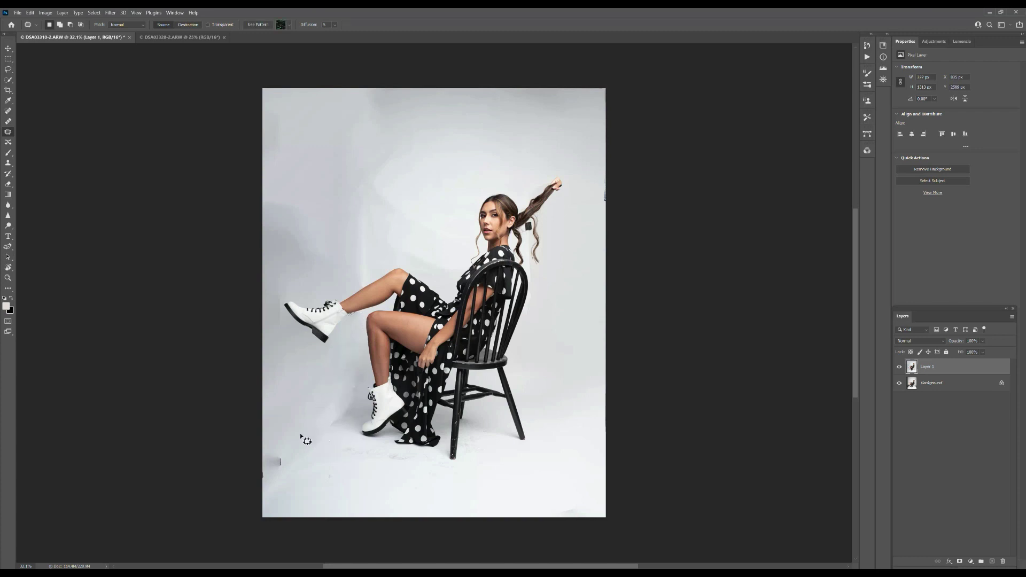
Step: Patch the seam's end beside the lowered boot, along with the dark mark and blemishes on the floor in front of it
mouse_move(358, 379)
left_mouse_down()
mouse_move(350, 415)
mouse_move(324, 437)
mouse_move(355, 378)
left_mouse_up()
left_click_drag(345, 423, 326, 407)
key("ctrl+d")
mouse_move(312, 454)
left_mouse_down()
mouse_move(332, 426)
mouse_move(289, 463)
mouse_move(312, 454)
mouse_move(267, 476)
mouse_move(292, 469)
mouse_move(272, 470)
mouse_move(293, 468)
mouse_move(305, 434)
mouse_move(324, 485)
left_mouse_up()
key("ctrl+d")
mouse_move(388, 460)
left_mouse_down()
mouse_move(413, 454)
mouse_move(372, 463)
mouse_move(347, 443)
mouse_move(338, 450)
mouse_move(354, 467)
left_mouse_up()
key("ctrl+d")
key("ctrl+d")
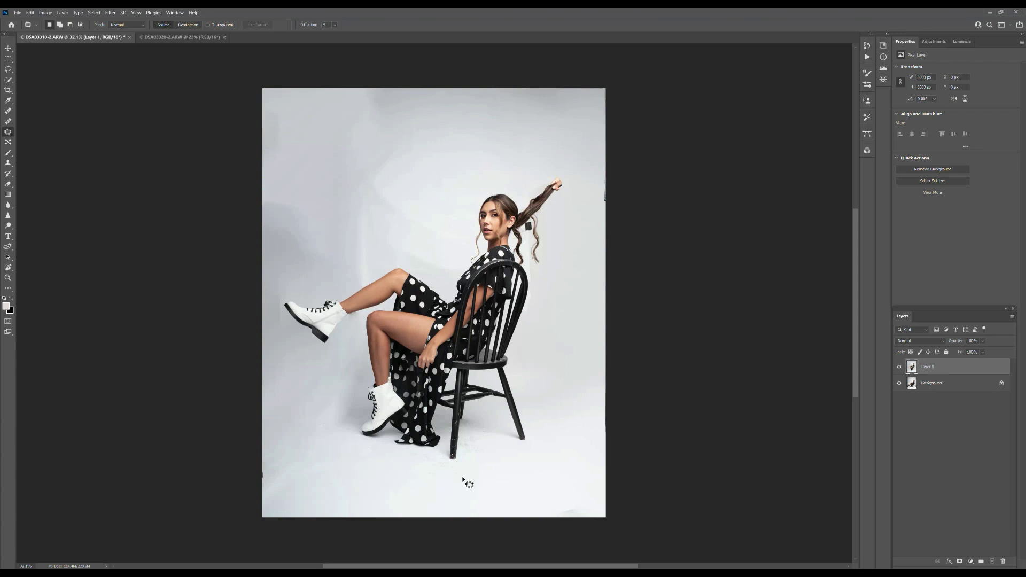
Step: Patch the scuffs on the floor around the front chair leg and below the dress hem
mouse_move(462, 436)
left_mouse_down()
mouse_move(477, 452)
mouse_move(486, 439)
mouse_move(466, 435)
left_mouse_up()
key("ctrl+d")
mouse_move(444, 452)
left_mouse_down()
mouse_move(454, 467)
mouse_move(421, 457)
mouse_move(446, 455)
left_mouse_up()
left_click_drag(399, 474, 393, 472)
key("ctrl+d")
Step: Patch the streak and dark shading on the backdrop above the raised boot
mouse_move(343, 176)
left_mouse_down()
mouse_move(377, 197)
mouse_move(416, 146)
mouse_move(399, 159)
mouse_move(401, 129)
mouse_move(384, 153)
mouse_move(351, 246)
mouse_move(358, 286)
mouse_move(370, 275)
mouse_move(368, 183)
mouse_move(361, 203)
mouse_move(397, 193)
left_mouse_up()
key("ctrl+d")
key("ctrl+d")
mouse_move(297, 231)
left_mouse_down()
mouse_move(308, 250)
mouse_move(282, 306)
mouse_move(281, 285)
mouse_move(262, 271)
left_mouse_up()
left_click_drag(297, 206, 306, 181)
key("ctrl+d")
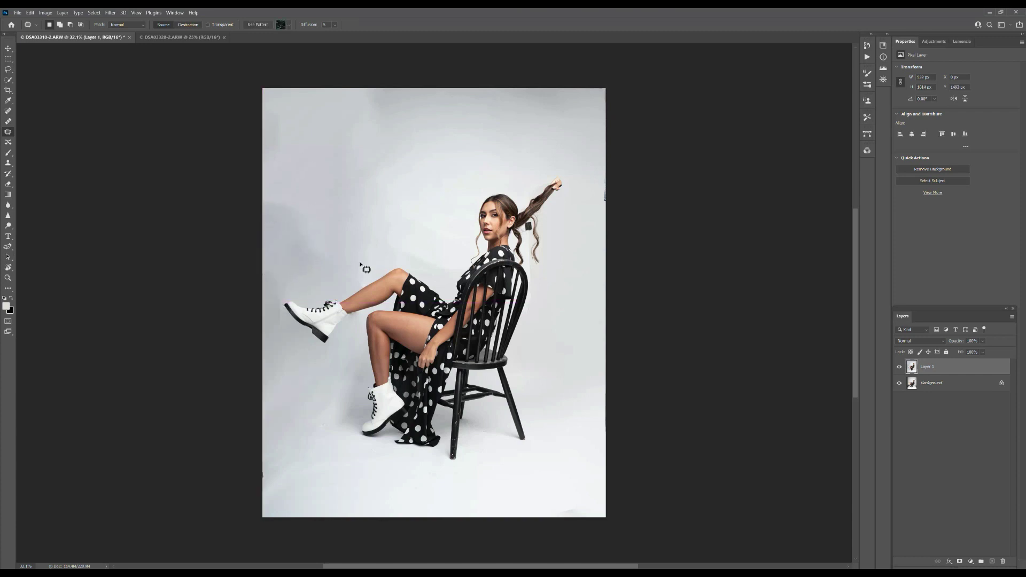
Step: Even out the remaining blotchy tones on the backdrop around the raised boot and above the knee with more patches
mouse_move(297, 212)
left_mouse_down()
mouse_move(243, 194)
mouse_move(267, 213)
mouse_move(279, 175)
left_mouse_up()
key("ctrl+d")
mouse_move(286, 293)
left_mouse_down()
mouse_move(269, 339)
mouse_move(255, 335)
mouse_move(253, 290)
mouse_move(272, 280)
mouse_move(278, 246)
left_mouse_up()
key("ctrl+d")
mouse_move(304, 245)
left_mouse_down()
mouse_move(296, 234)
mouse_move(286, 492)
mouse_move(300, 497)
left_mouse_up()
key("ctrl+d")
mouse_move(388, 154)
left_mouse_down()
mouse_move(336, 169)
mouse_move(349, 188)
mouse_move(370, 171)
left_mouse_up()
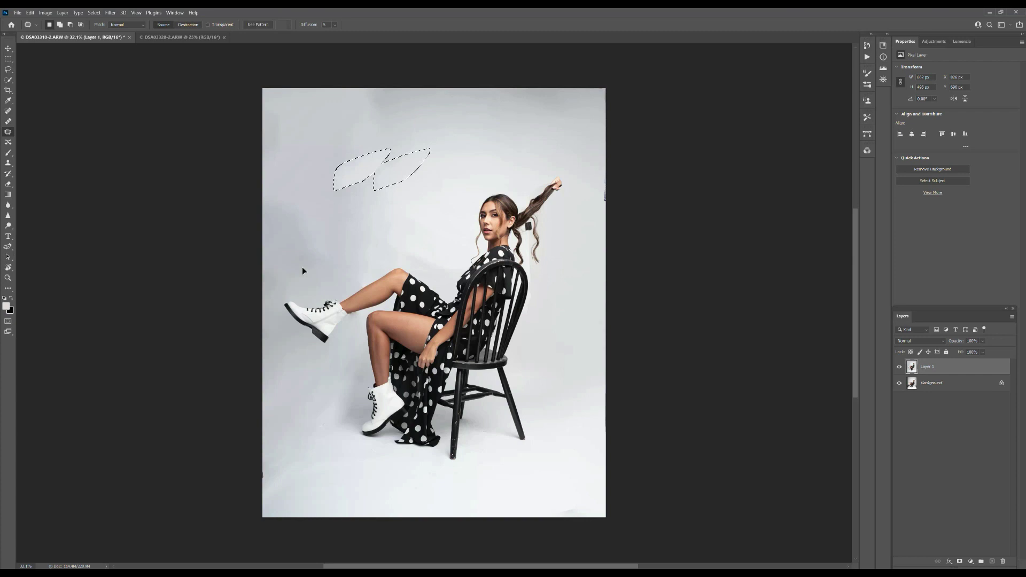
mouse_move(383, 229)
left_mouse_down()
mouse_move(397, 256)
mouse_move(442, 273)
mouse_move(461, 267)
mouse_move(396, 218)
left_mouse_up()
key("ctrl+d")
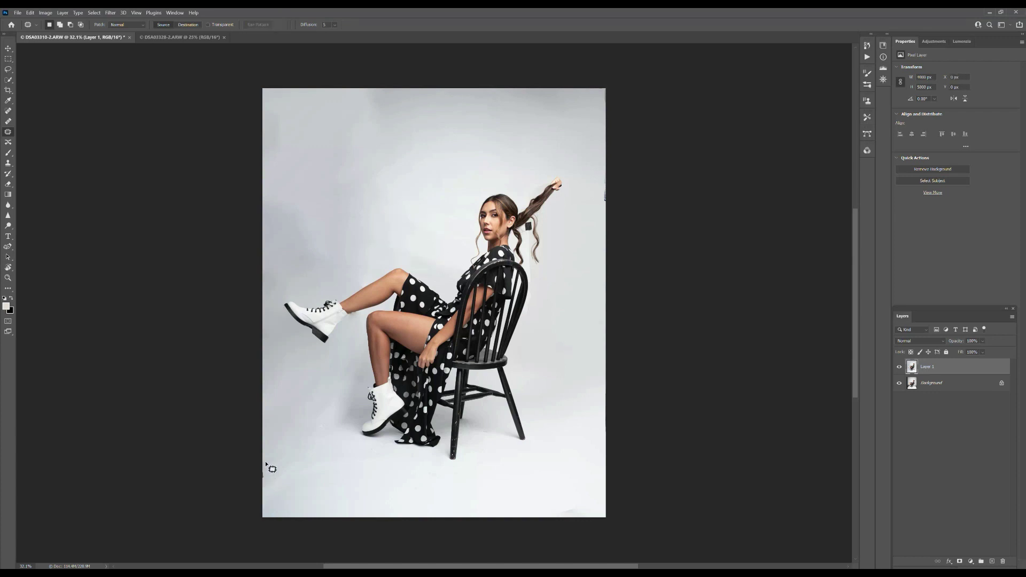
Step: Patch the marks at the photo's edge below the raised boot, across the foreground floor and in the corner behind the chair
left_click_drag(266, 482, 270, 446)
key("ctrl+d")
mouse_move(269, 488)
left_mouse_down()
mouse_move(275, 471)
mouse_move(264, 484)
mouse_move(266, 473)
left_mouse_up()
key("ctrl+d")
mouse_move(296, 455)
left_mouse_down()
mouse_move(310, 478)
mouse_move(380, 452)
left_mouse_up()
key("ctrl+d")
mouse_move(558, 515)
left_mouse_down()
mouse_move(582, 502)
mouse_move(560, 524)
mouse_move(574, 492)
left_mouse_up()
key("ctrl+d")
Step: Patch the upper backdrop corner and edge mark behind the model, the floor beside the chair, and the leftover fingertips at the ponytail's end
mouse_move(593, 87)
left_mouse_down()
mouse_move(609, 105)
mouse_move(609, 80)
mouse_move(594, 115)
mouse_move(601, 96)
mouse_move(575, 107)
left_mouse_up()
mouse_move(605, 170)
left_mouse_down()
mouse_move(600, 208)
mouse_move(609, 193)
mouse_move(592, 165)
left_mouse_up()
key("ctrl+d")
left_click_drag(476, 432, 491, 434)
mouse_move(556, 176)
left_mouse_down()
mouse_move(551, 194)
mouse_move(569, 197)
mouse_move(572, 175)
mouse_move(555, 179)
mouse_move(565, 188)
left_mouse_up()
key("ctrl+d")
scroll(351, 308, "up", 5)
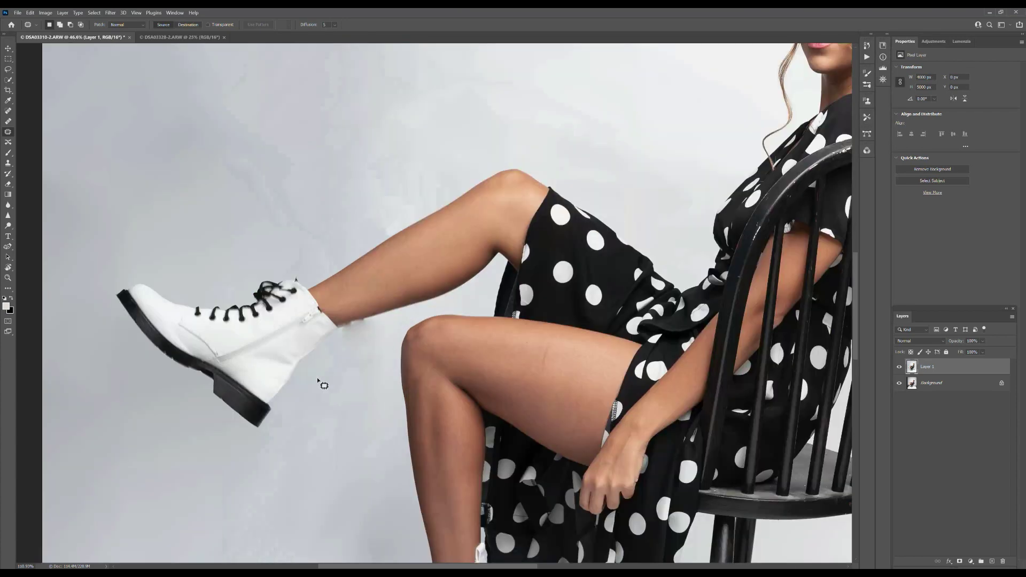
scroll(322, 319, "up", 3)
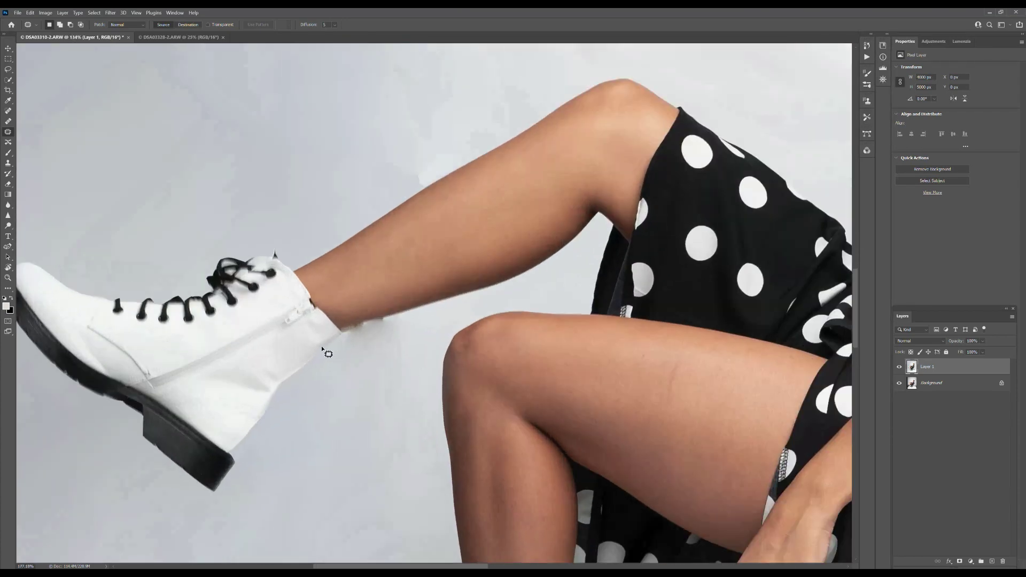
left_click(8, 81)
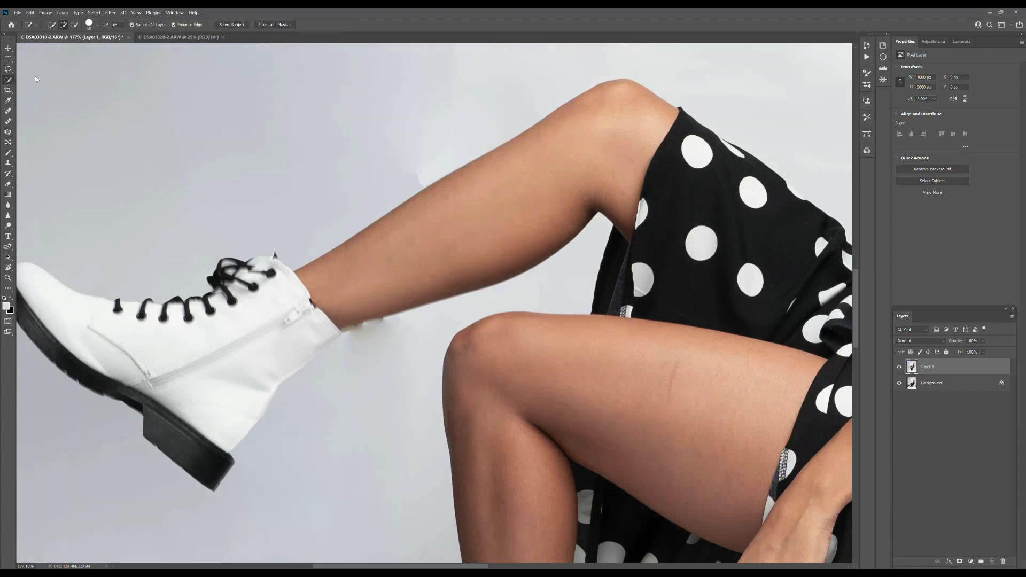
left_click(8, 69)
left_click(37, 84)
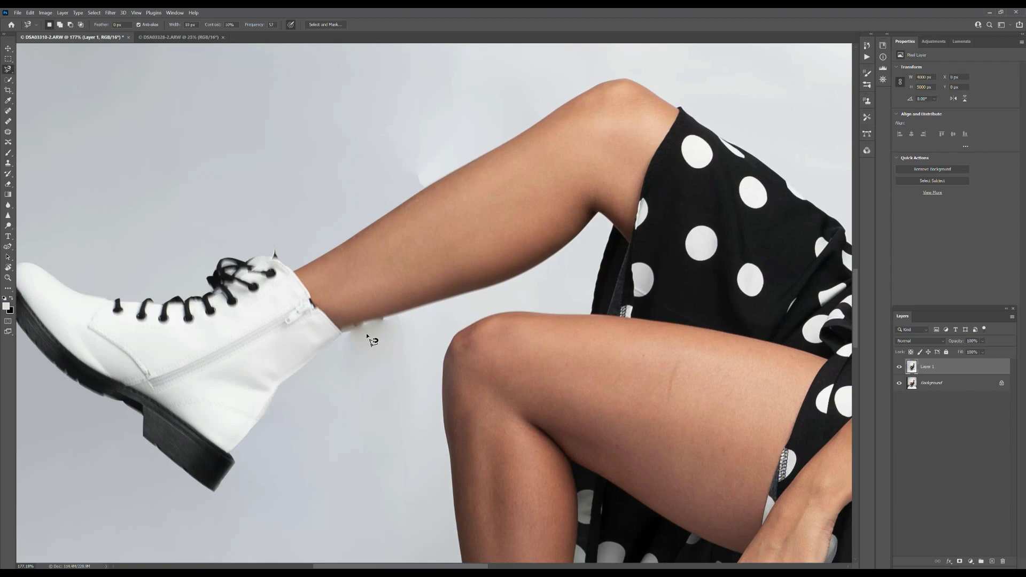
left_click(407, 310)
key("Return")
right_click(7, 70)
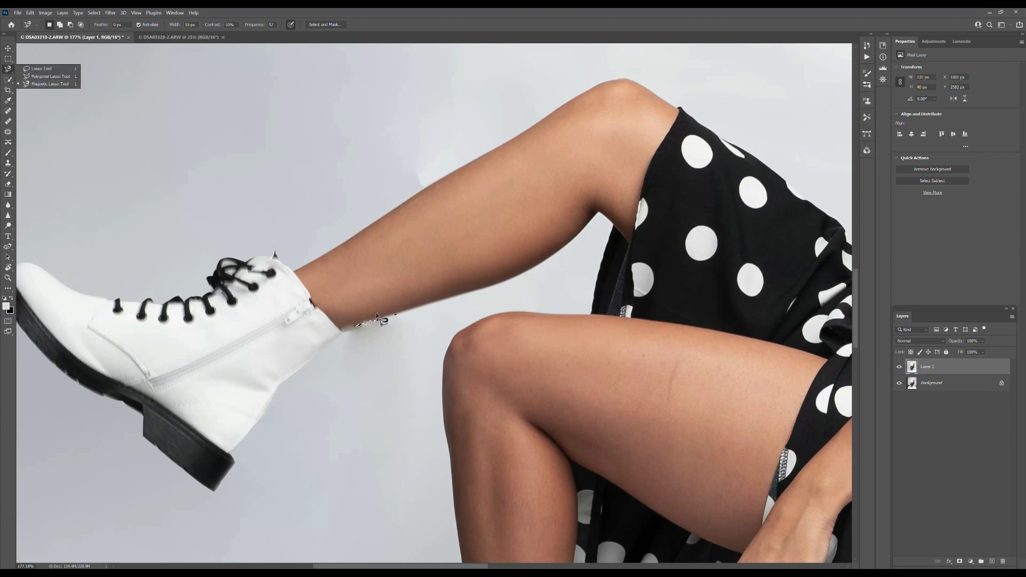
left_click(42, 68)
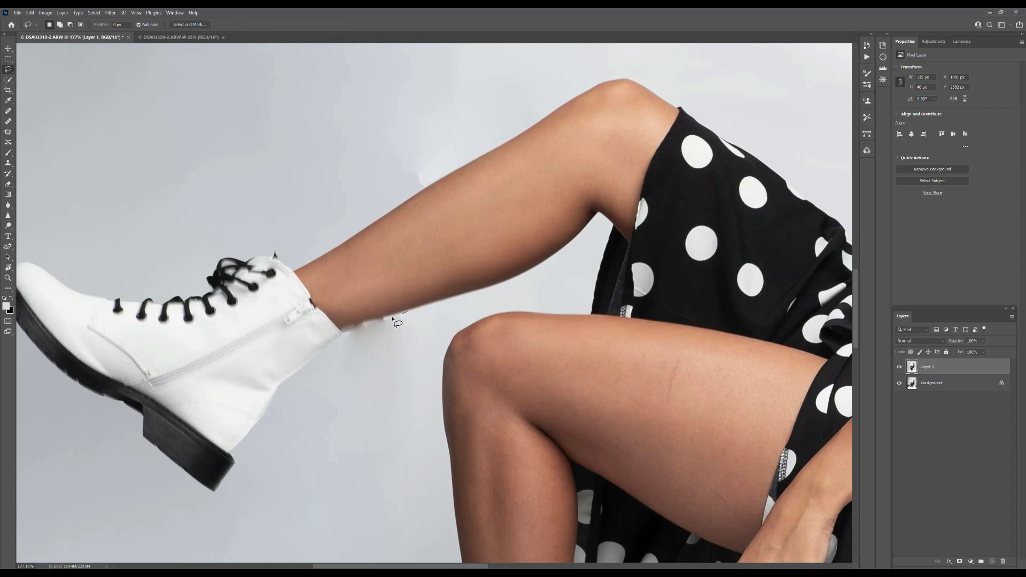
mouse_move(391, 318)
left_mouse_down()
mouse_move(347, 333)
mouse_move(405, 315)
mouse_move(407, 327)
mouse_move(404, 350)
mouse_move(356, 381)
mouse_move(343, 332)
left_mouse_up()
key("ctrl+d")
Step: Mask the smudged backdrop below the raised ankle with a polygonal selection and clone clean backdrop over it at 100% flow
left_click(401, 313)
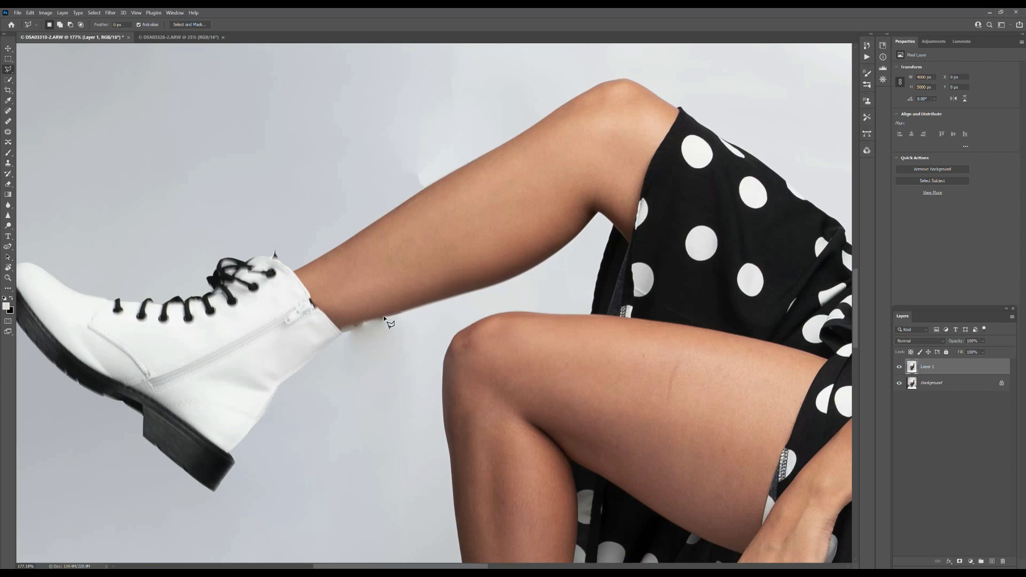
left_click(343, 331)
left_click(338, 418)
left_click(389, 421)
left_click(419, 350)
left_click(401, 314)
left_click(8, 163)
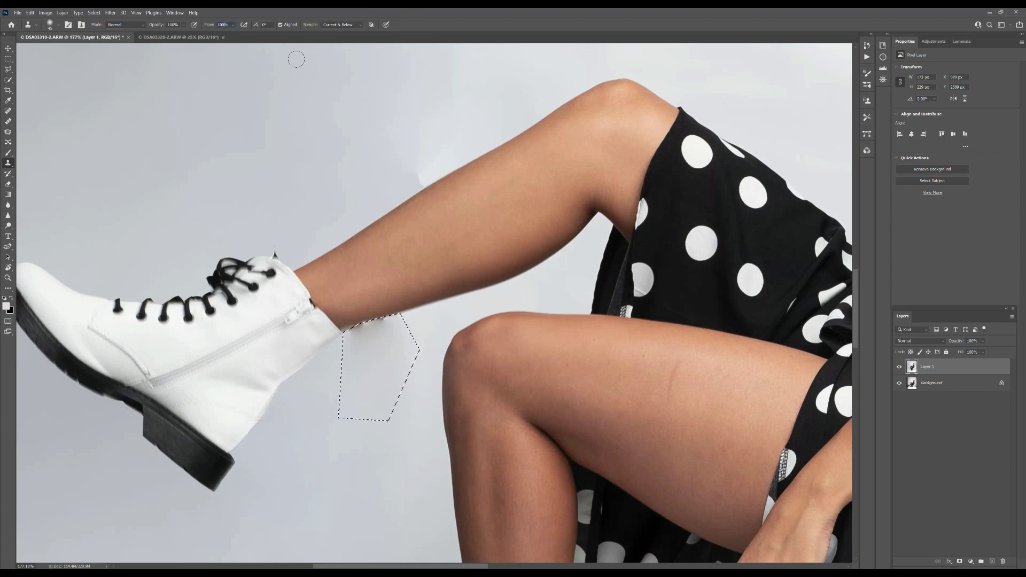
key("shift+0")
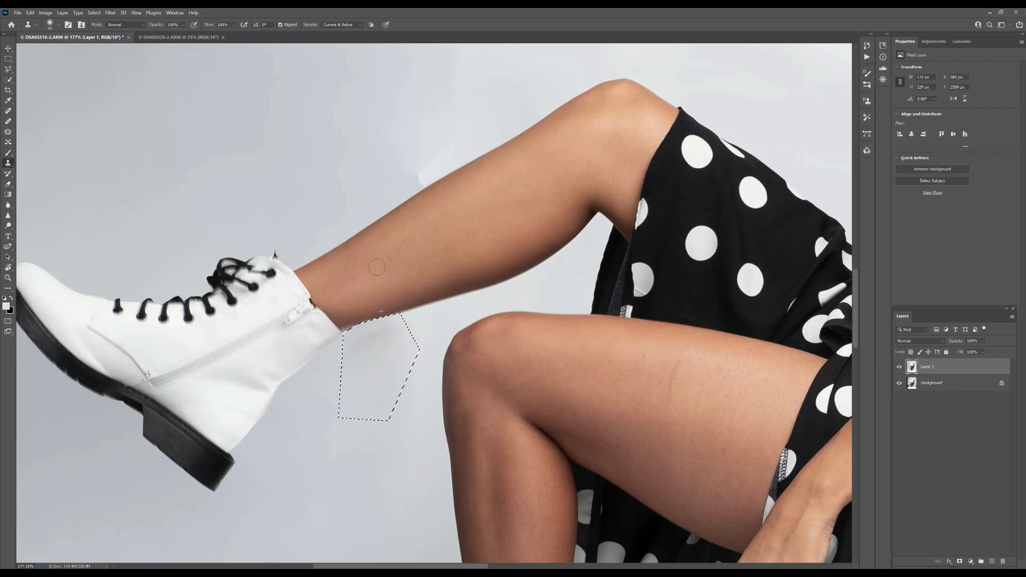
mouse_move(358, 290)
left_mouse_down()
mouse_move(350, 418)
mouse_move(349, 393)
mouse_move(407, 335)
mouse_move(405, 320)
mouse_move(362, 328)
mouse_move(337, 356)
mouse_move(348, 410)
mouse_move(411, 335)
mouse_move(405, 321)
mouse_move(355, 338)
mouse_move(358, 397)
left_mouse_up()
left_click(413, 311, "alt")
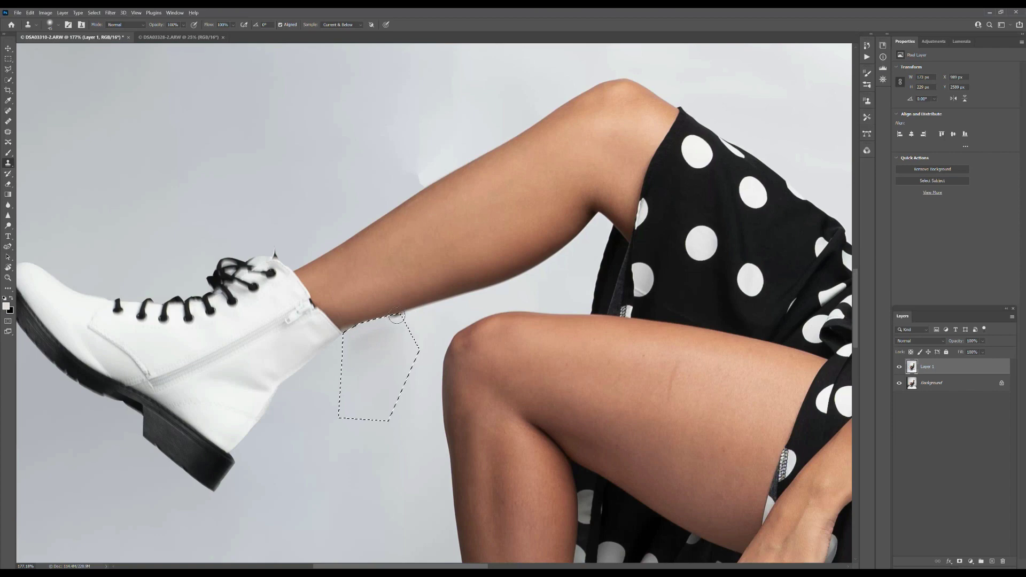
key("l")
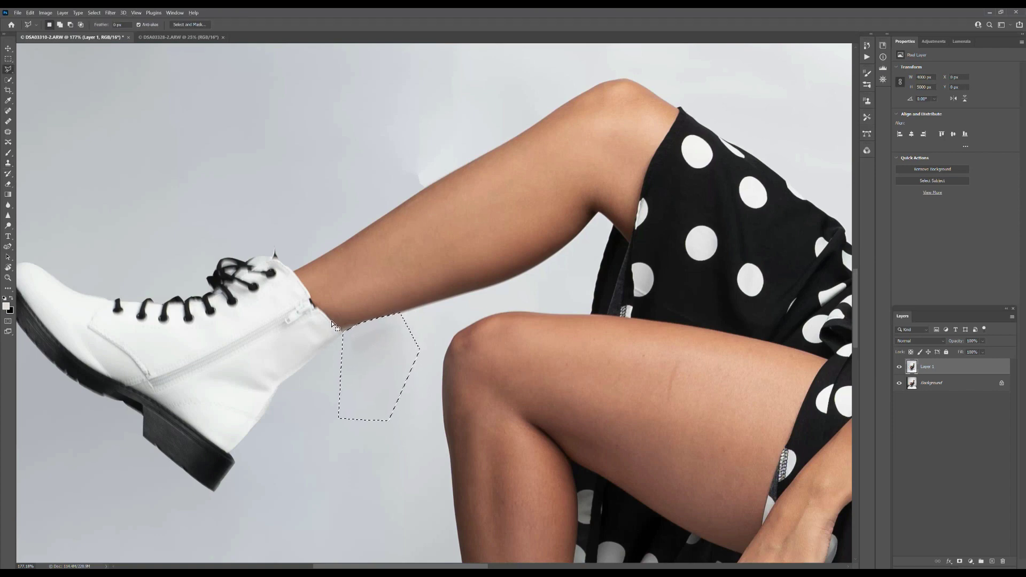
key("ctrl+d")
Step: Mask the raised ankle's skin next to the boot cuff with a polygonal selection and rebuild its lower edge by cloning nearby skin
left_click(336, 326)
left_click(343, 332)
left_click(366, 281)
left_click(332, 279)
left_click(340, 328)
left_click(8, 163)
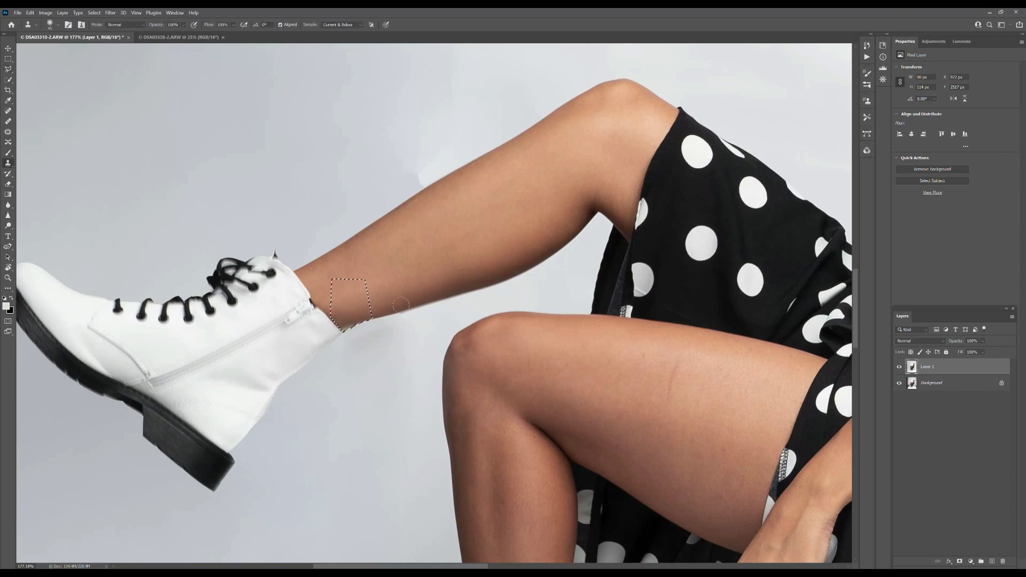
left_click(367, 315, "alt")
mouse_move(351, 320)
left_mouse_down()
mouse_move(336, 322)
mouse_move(346, 326)
left_mouse_up()
left_click(8, 59)
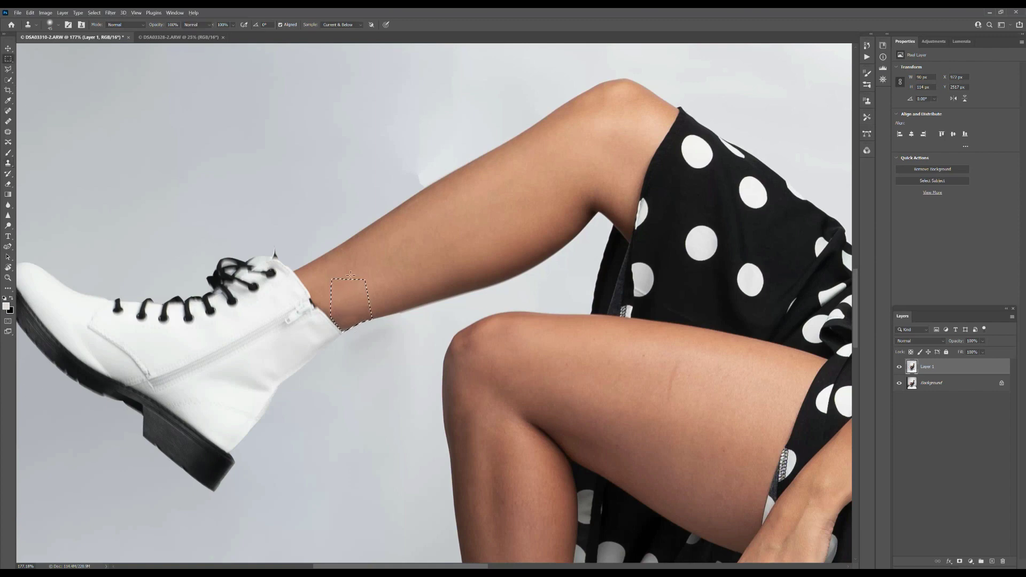
left_click(418, 347)
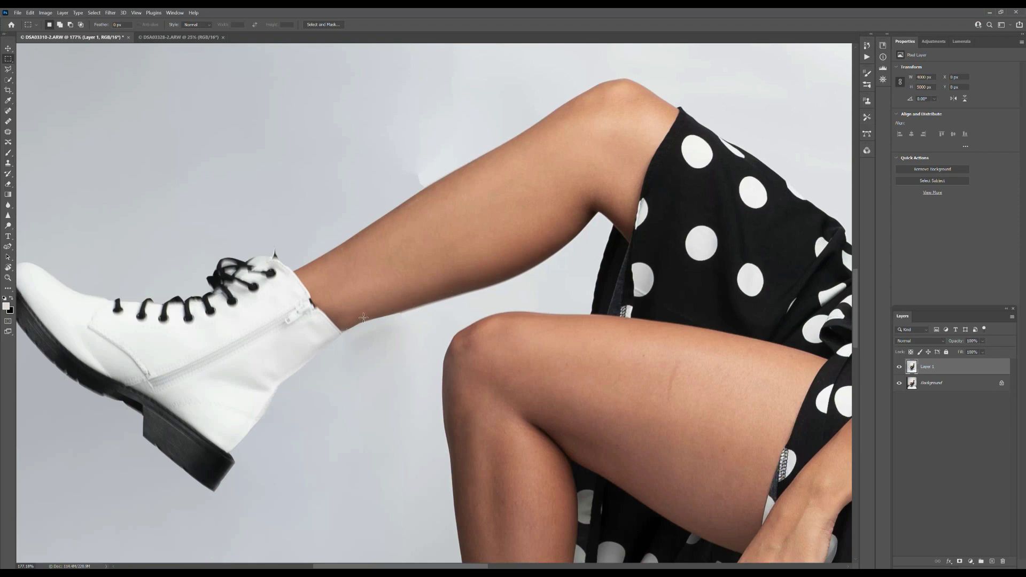
Step: Clean the fringe along the underside of the raised calf with a smaller Clone Stamp inside a freehand backdrop selection
left_click(8, 162)
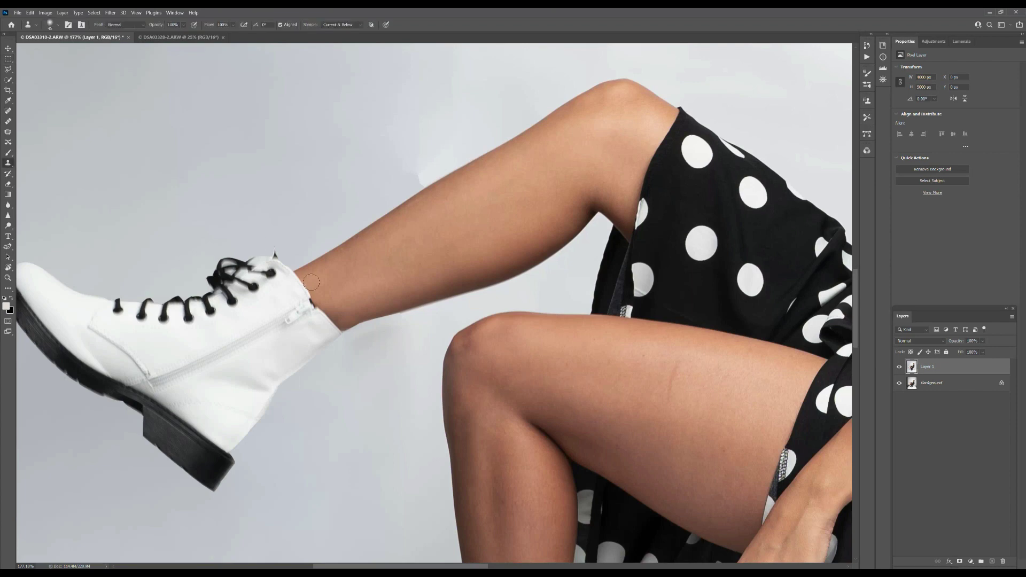
left_click(374, 317, "alt")
key("bracketleft")
left_click(8, 69)
key("shift+l")
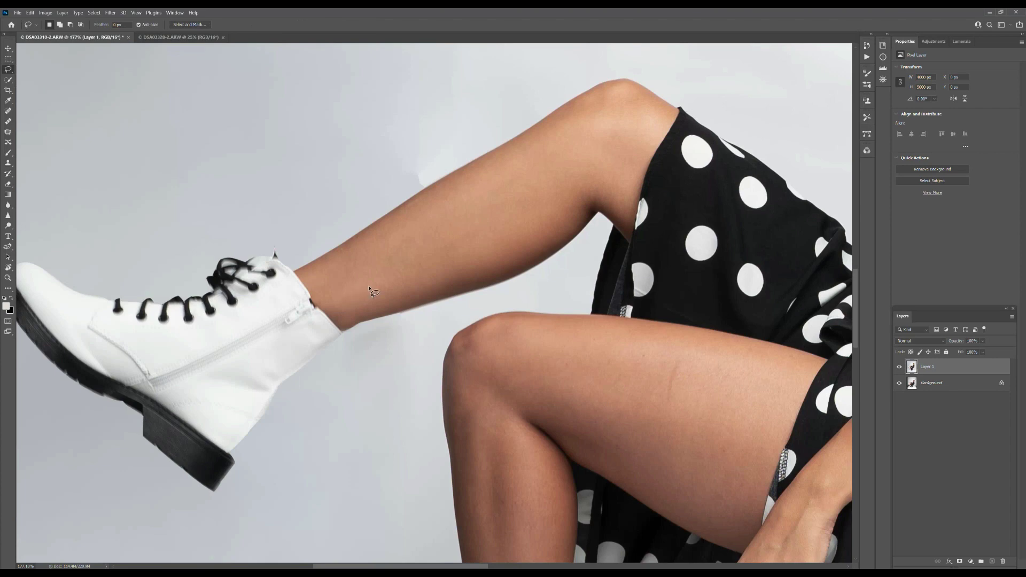
mouse_move(477, 290)
left_mouse_down()
mouse_move(400, 312)
mouse_move(391, 332)
left_mouse_up()
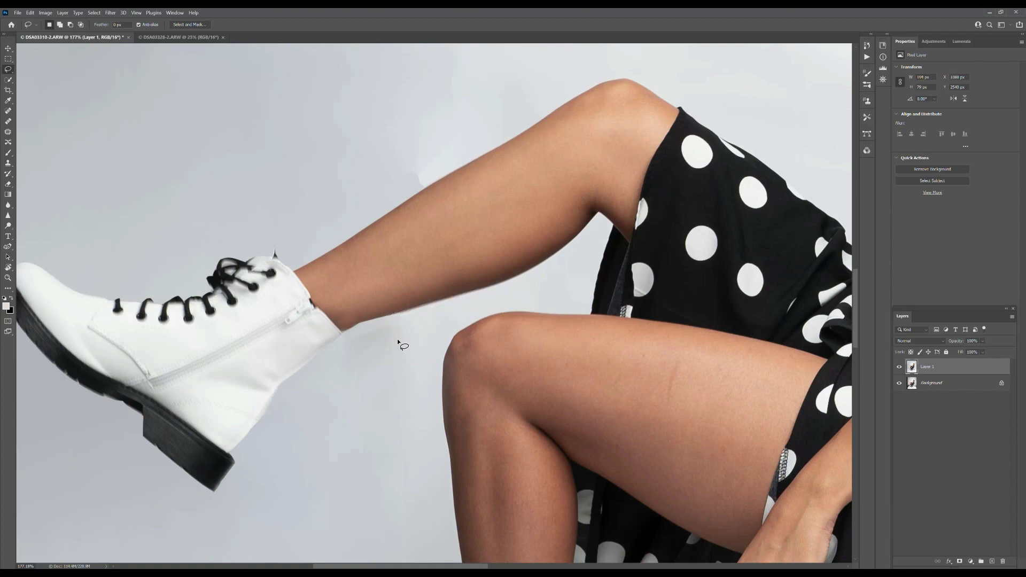
left_click(473, 295)
mouse_move(471, 293)
left_mouse_down()
mouse_move(394, 316)
mouse_move(407, 330)
mouse_move(469, 293)
left_mouse_up()
key("s")
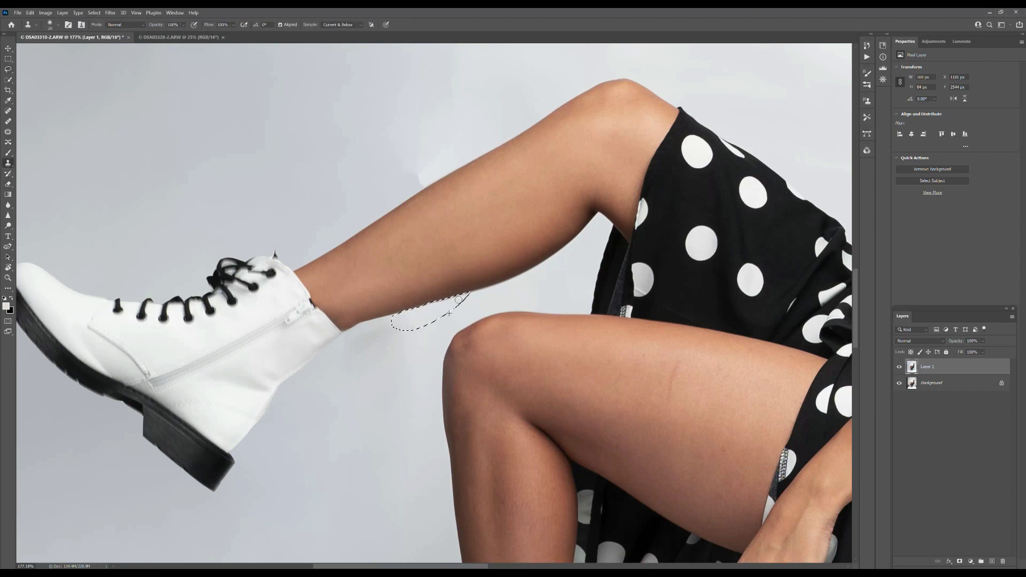
key("m")
key("ctrl+d")
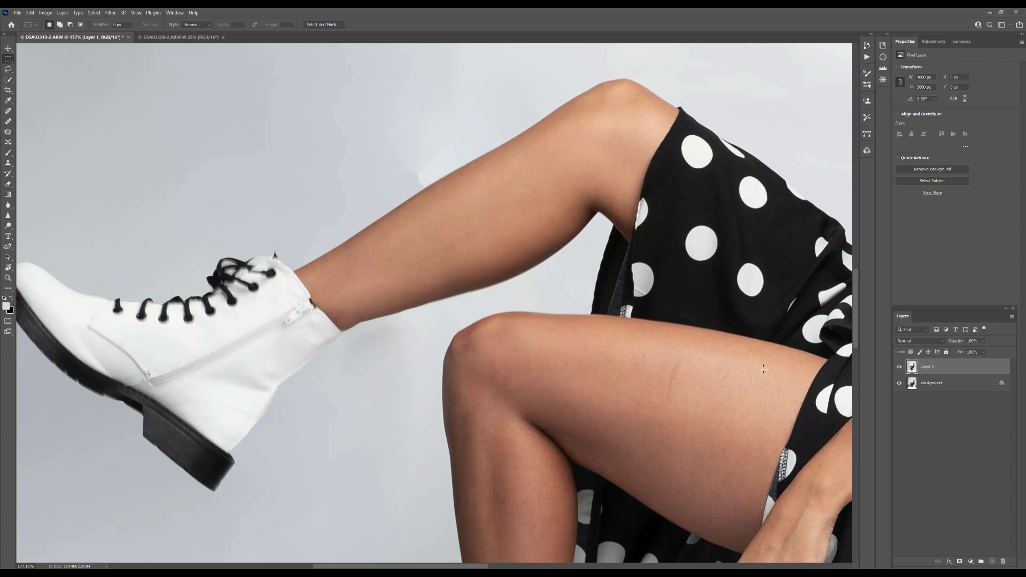
Step: Smooth the lower contour of the raised calf near the ankle with the Liquify filter's Forward Warp
left_click(110, 13)
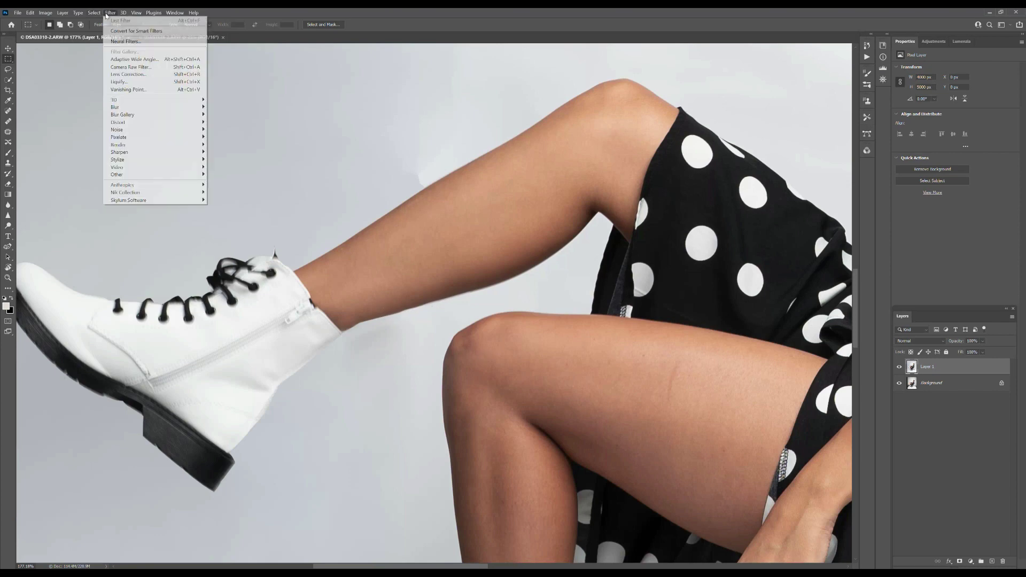
left_click(122, 90)
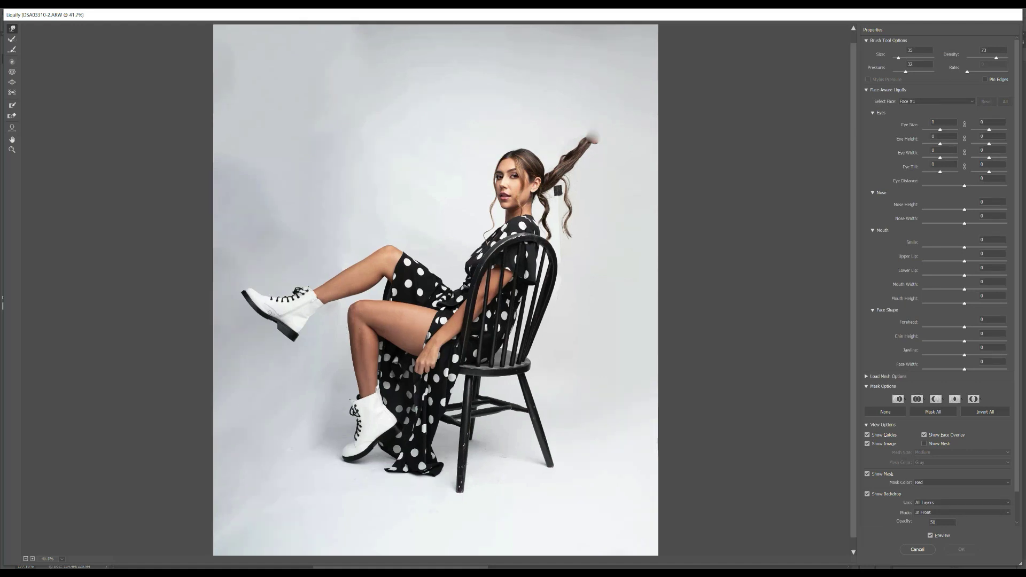
key("ctrl+plus")
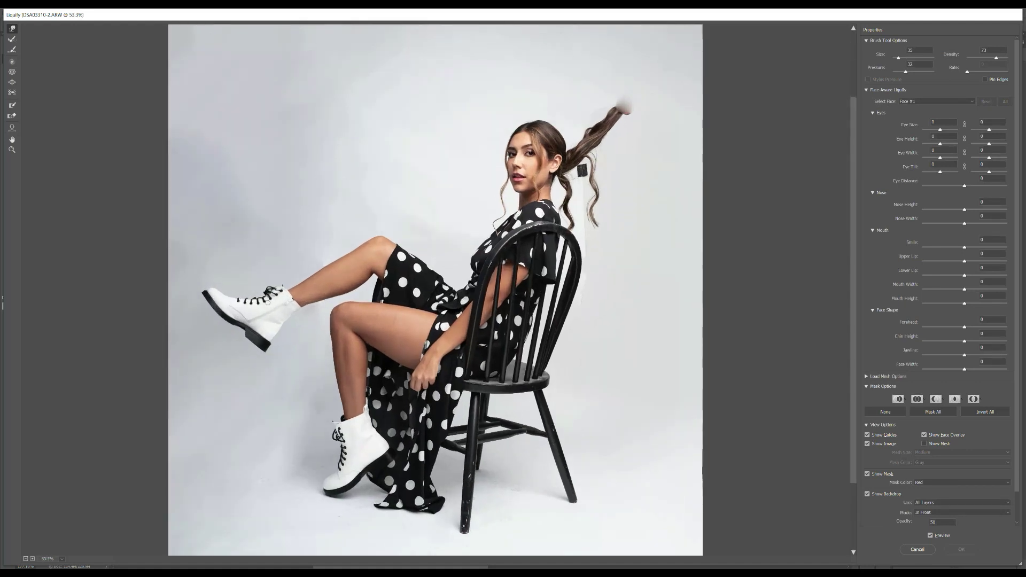
key("ctrl+plus")
key("ctrl+plus")
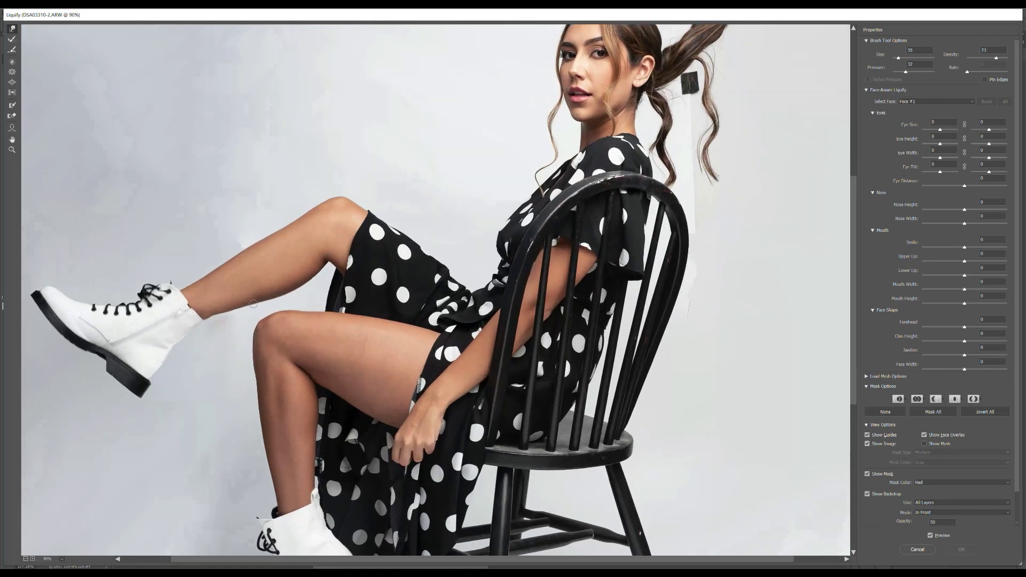
key("ctrl+plus")
key("ctrl+plus")
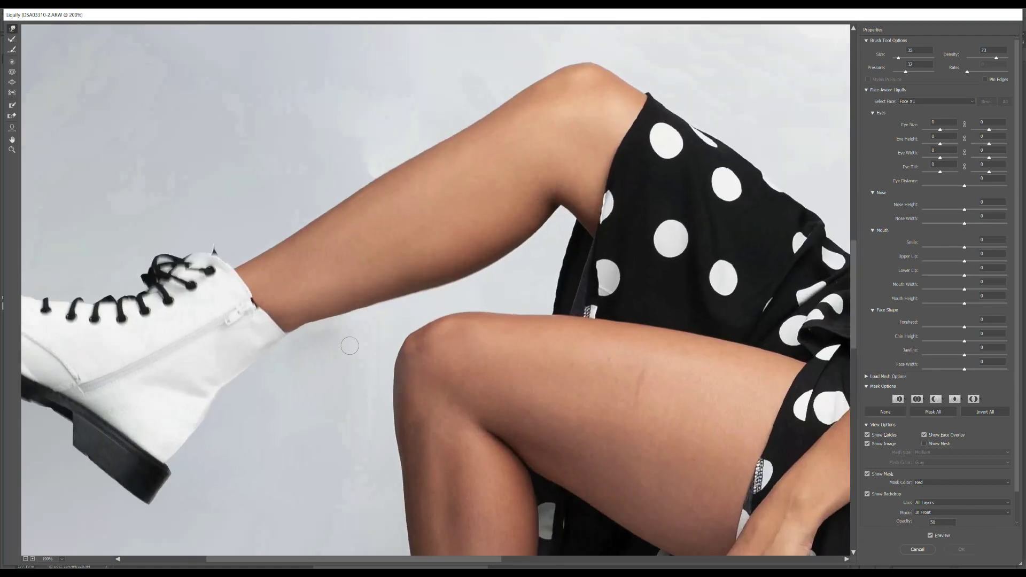
key("ctrl+plus")
key("ctrl+plus")
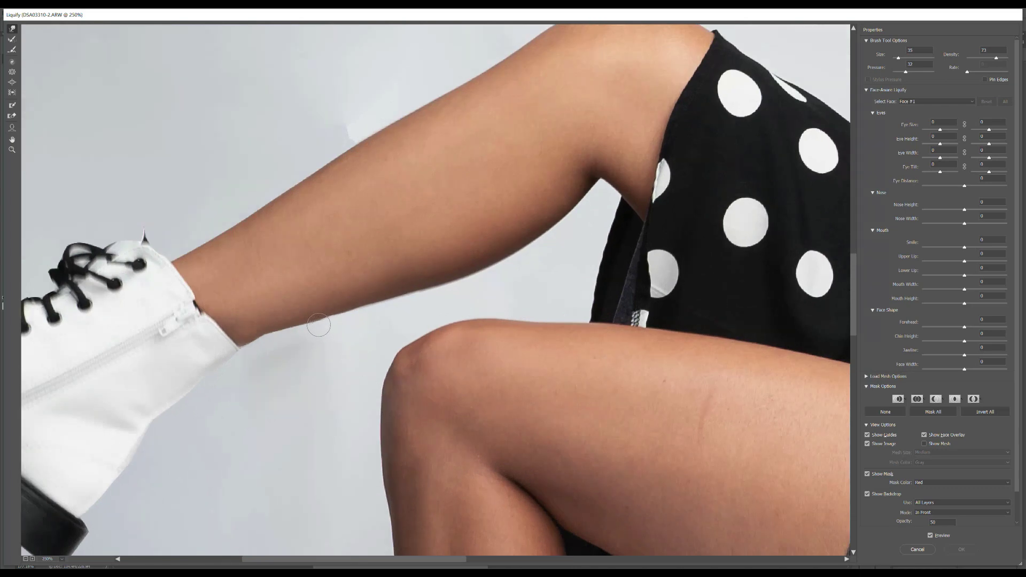
left_click_drag(316, 319, 319, 316)
key("Return")
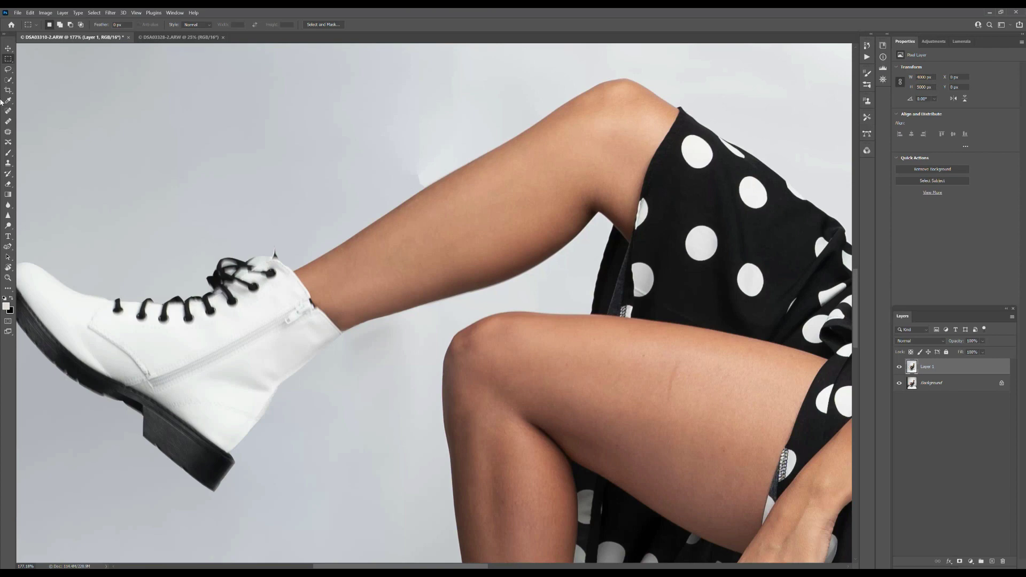
Step: Mask the backdrop above the raised shin with a Magnetic Lasso selection and clone over its bright patch with an enlarged brush
left_click(8, 69)
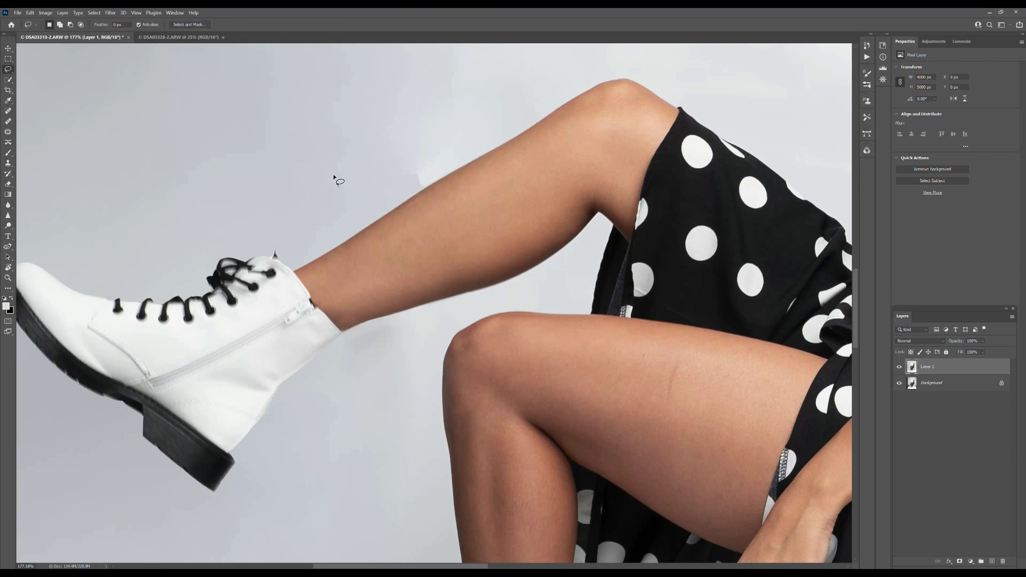
right_click(8, 69)
left_click(37, 88)
left_click(455, 170)
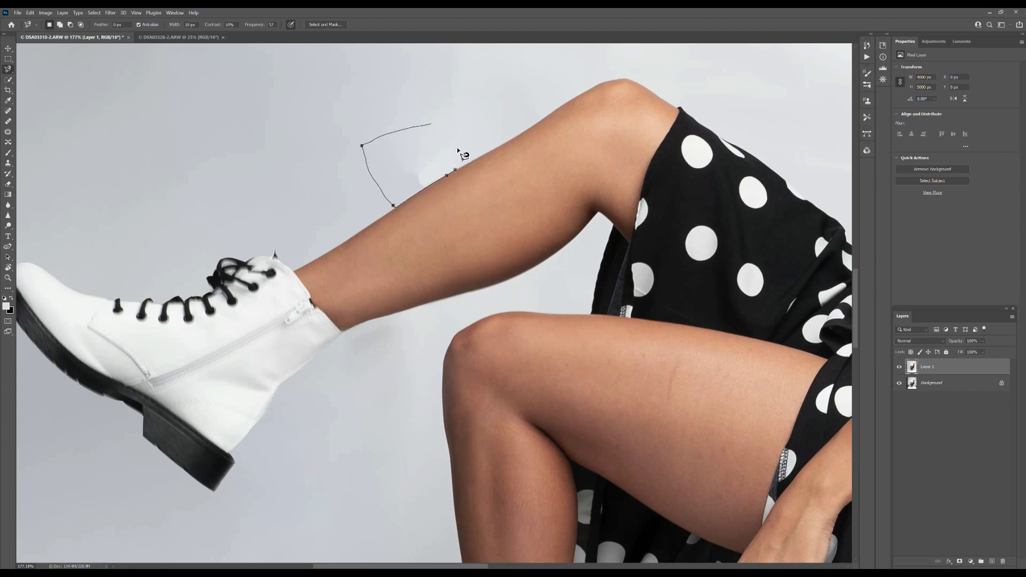
left_click(455, 171)
left_click(8, 163)
key("bracketright")
key("bracketright")
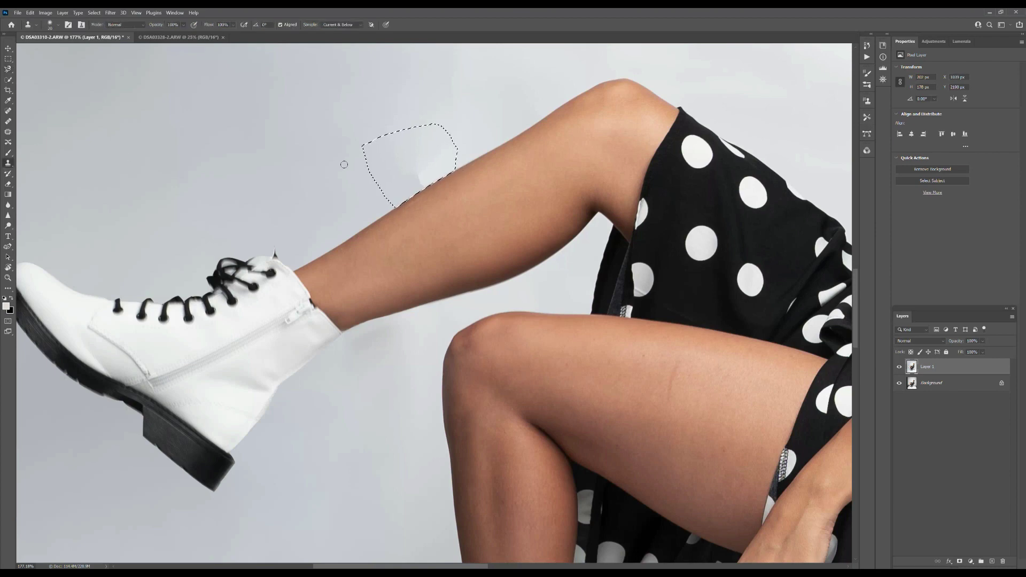
key("bracketright")
key("bracketright")
key("bracketright")
key("bracketright")
left_click(386, 156, "alt")
mouse_move(410, 180)
left_mouse_down()
mouse_move(406, 172)
mouse_move(426, 165)
mouse_move(379, 186)
left_mouse_up()
left_click(8, 59)
key("ctrl+d")
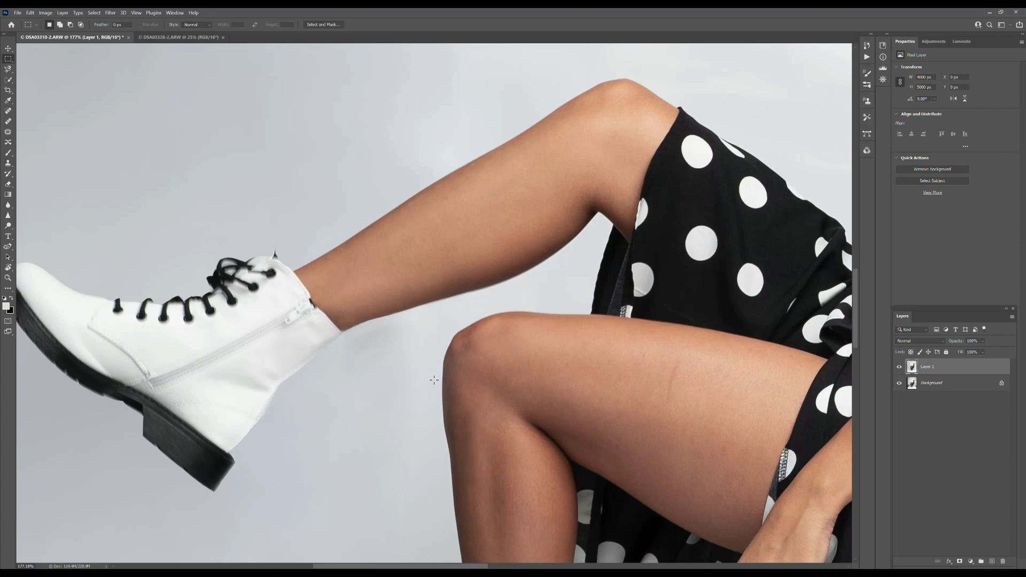
Step: Flatten the retouched portrait into a single layer and switch to the DSA03328-2.ARW document
key("ctrl+0")
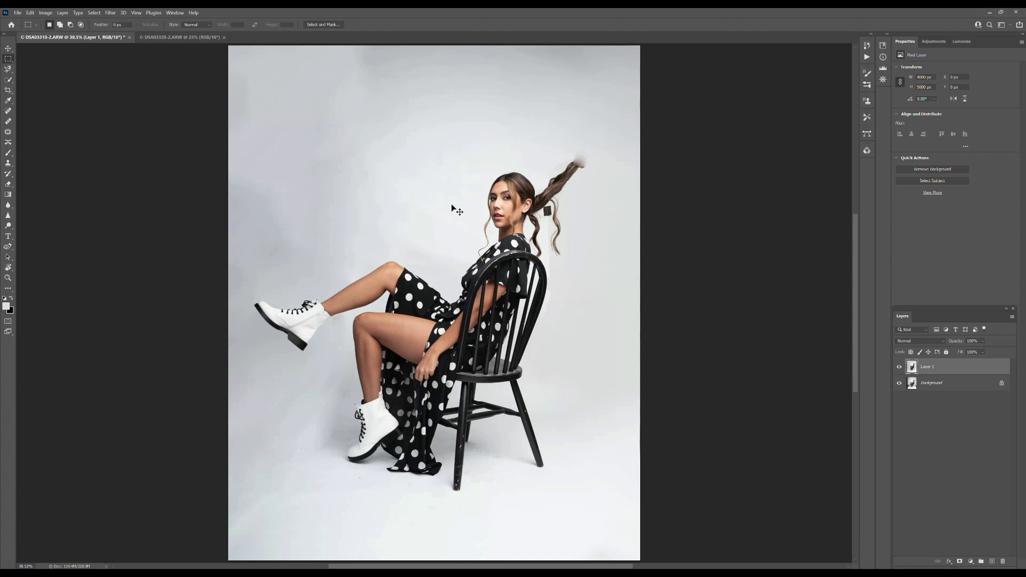
left_click(956, 384)
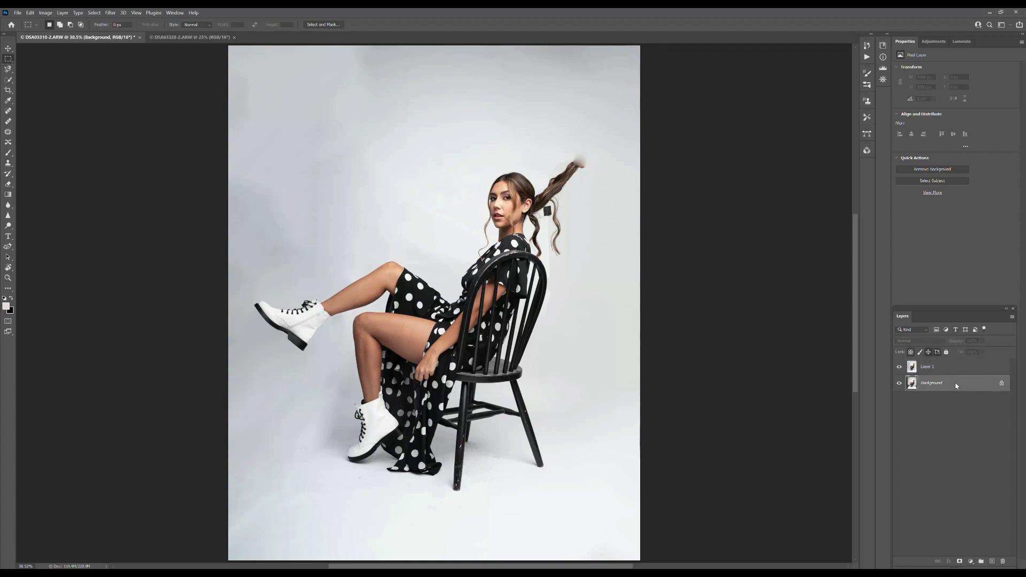
right_click(955, 385)
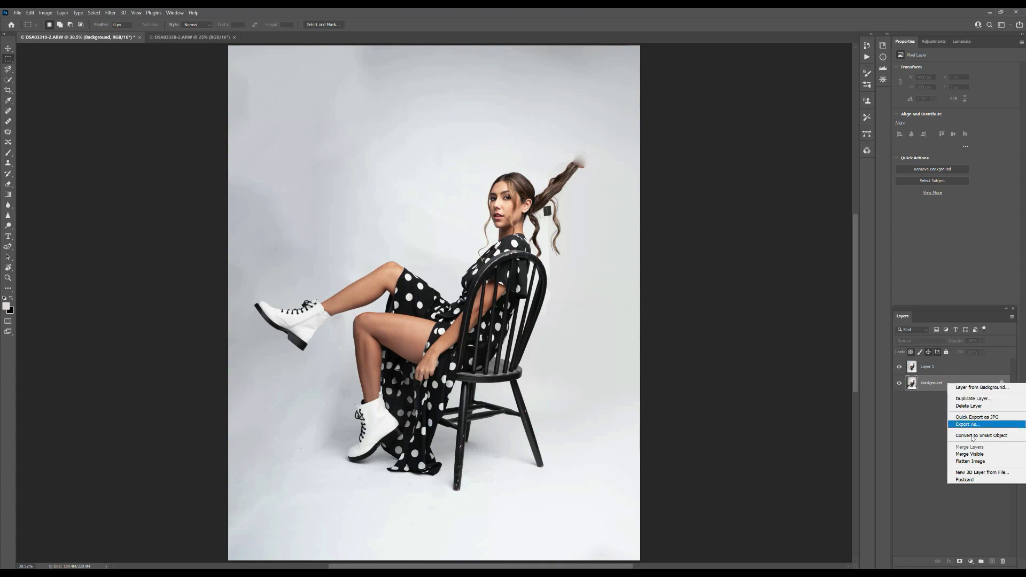
left_click(973, 460)
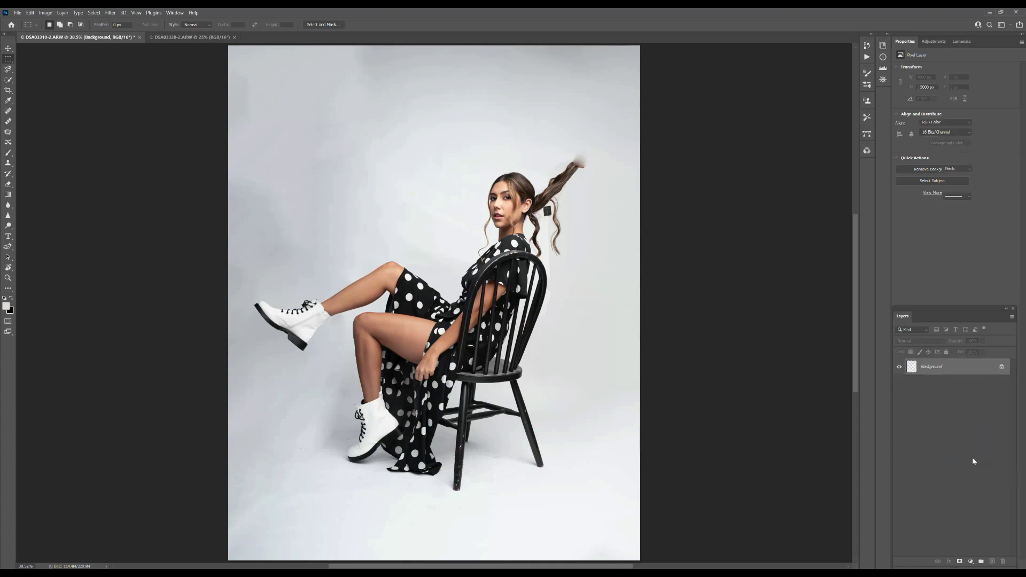
left_click(175, 37)
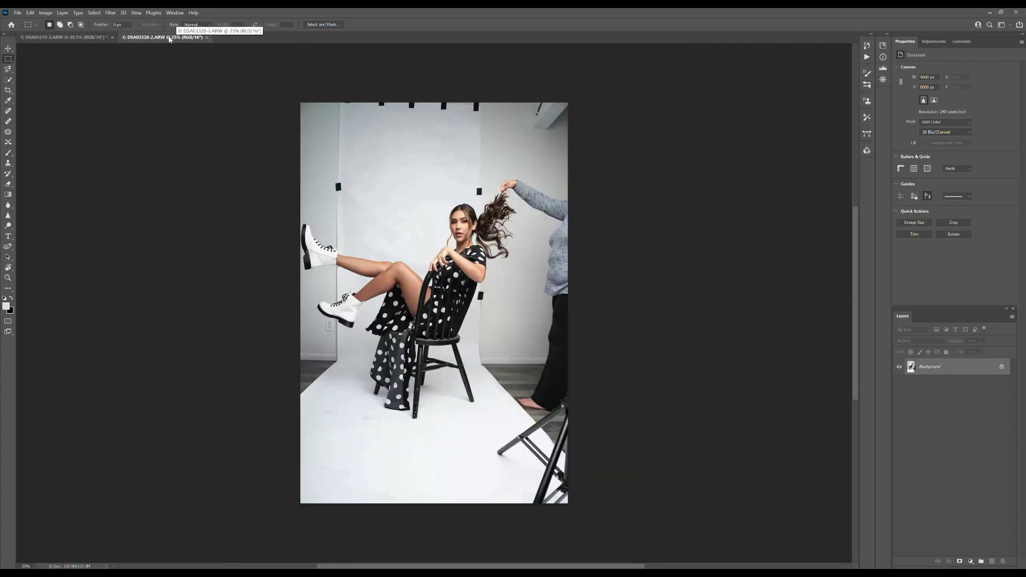
Step: Outline the flying ponytail in DSA03328-2.ARW with a freehand Lasso selection and copy it
key("ctrl+0")
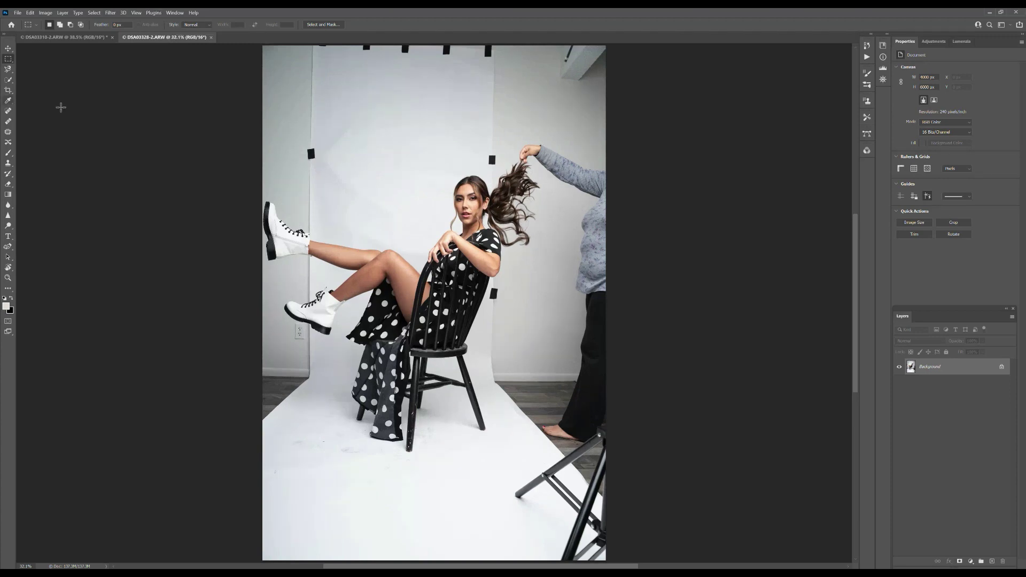
right_click(9, 70)
left_click(32, 68)
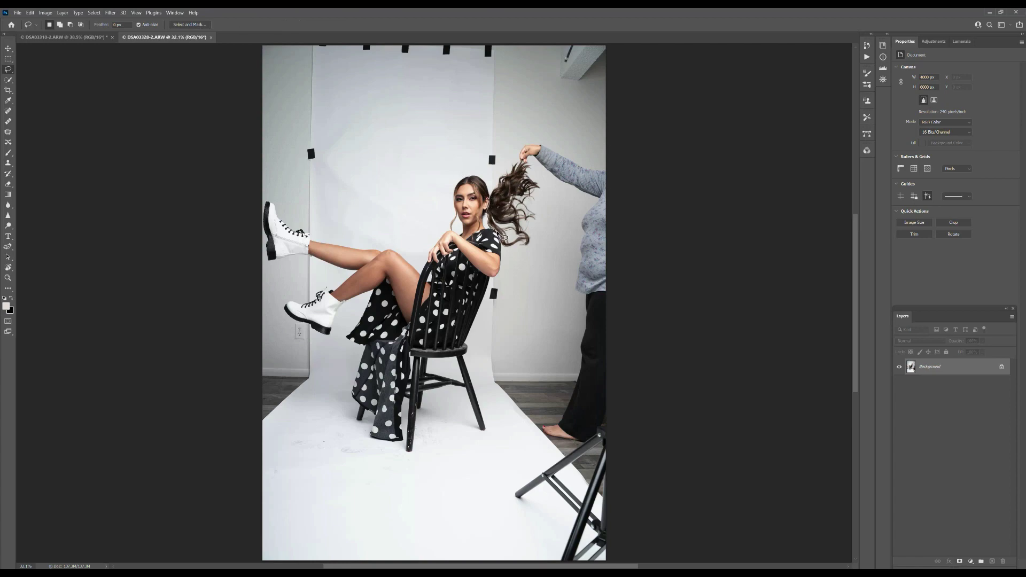
mouse_move(502, 247)
left_mouse_down()
mouse_move(535, 244)
mouse_move(533, 162)
mouse_move(509, 162)
mouse_move(494, 210)
left_mouse_up()
key("Escape")
left_click(30, 12)
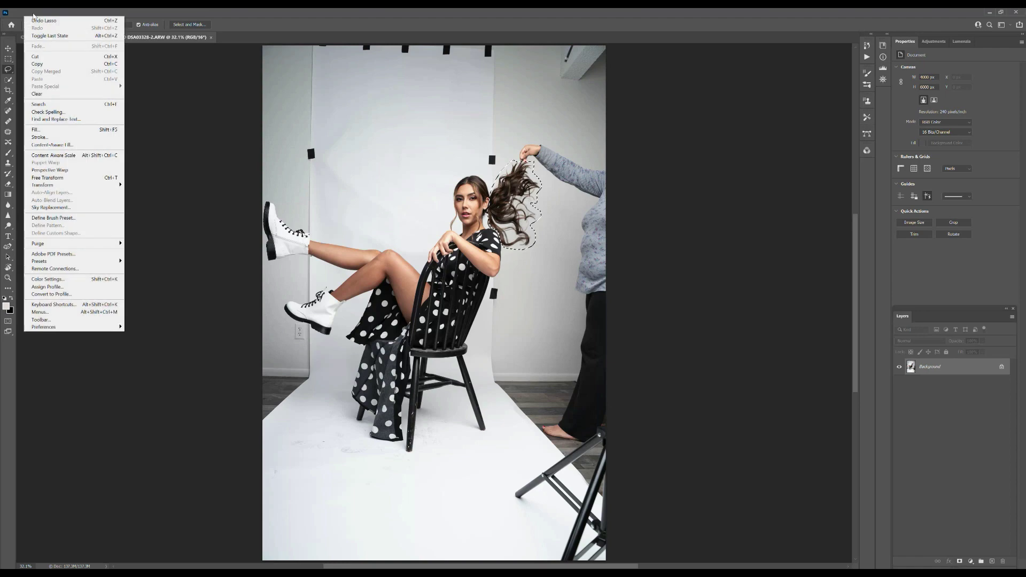
left_click(38, 65)
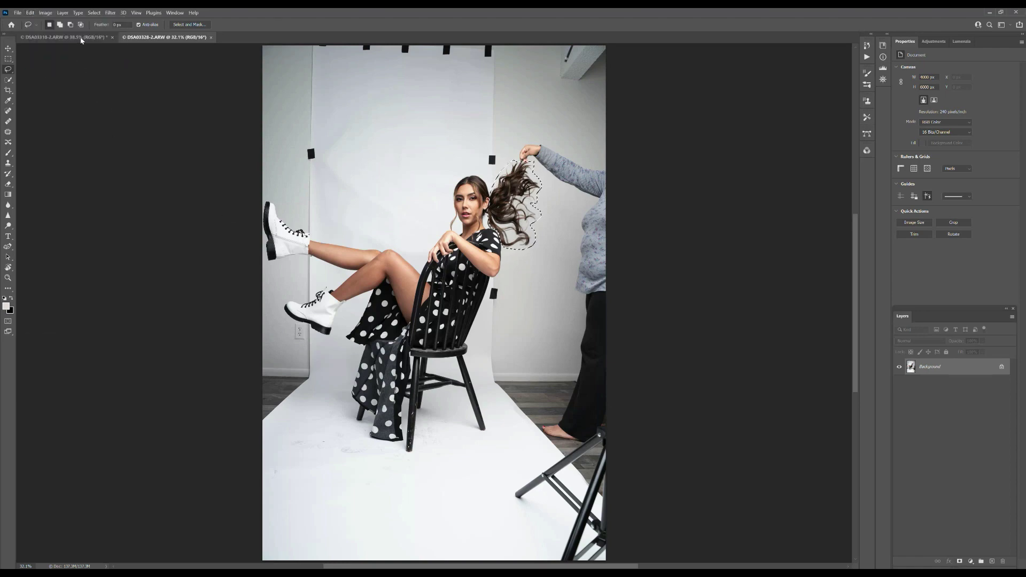
Step: Paste the copied hair into DSA03310-2.ARW and move it over the woman's existing ponytail
left_click(64, 37)
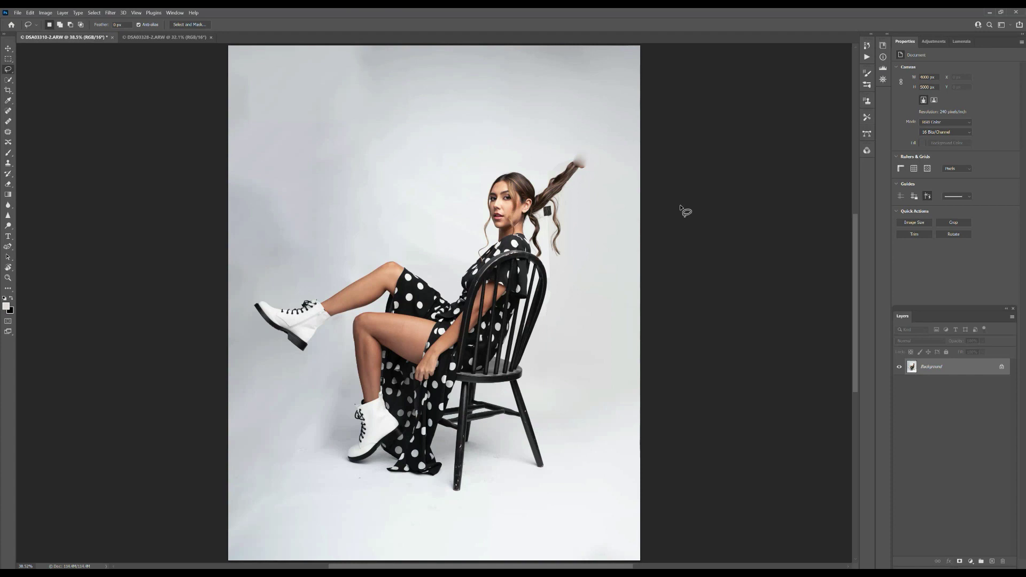
key("ctrl+v")
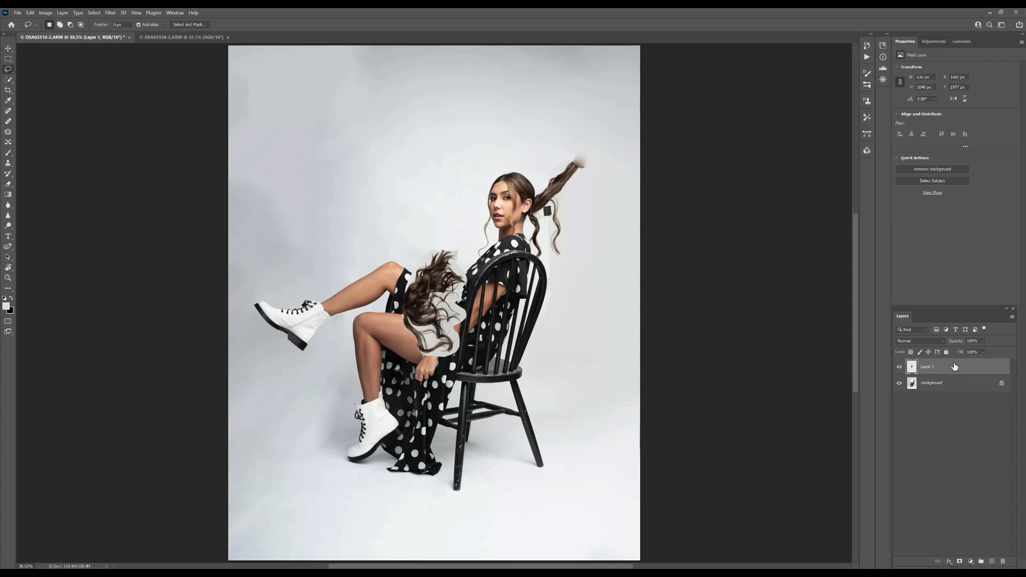
left_click(7, 49)
left_click_drag(438, 298, 561, 195)
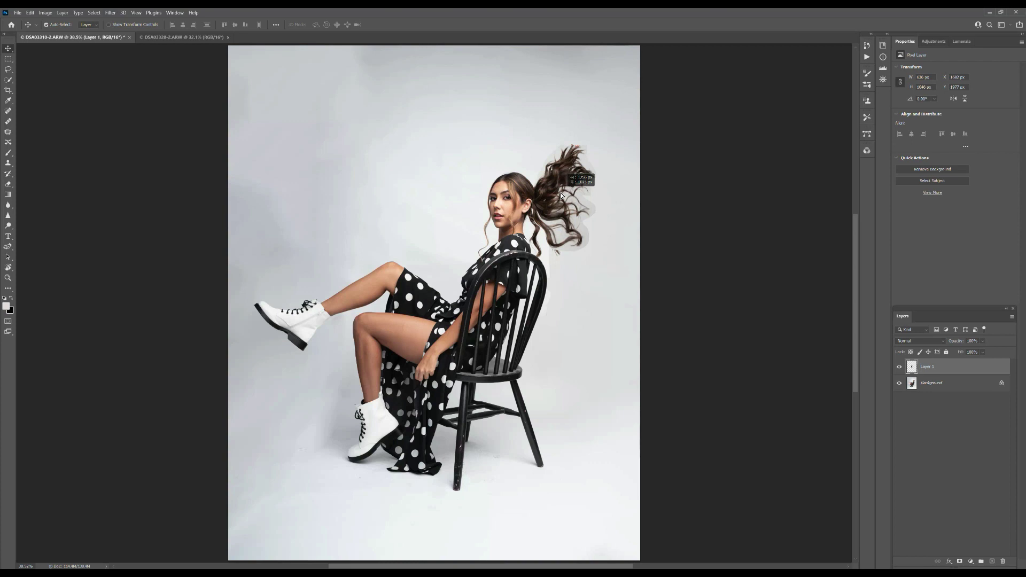
left_click_drag(561, 197, 561, 196)
Step: Nudge the pasted hair layer down in small increments to line it up with the base of the ponytail
key("Down")
key("Down")
key("Down")
key("Down")
key("Down")
key("Down")
key("Down")
key("Down")
key("Down")
key("Down")
key("Down")
key("Down")
key("Down")
key("Down")
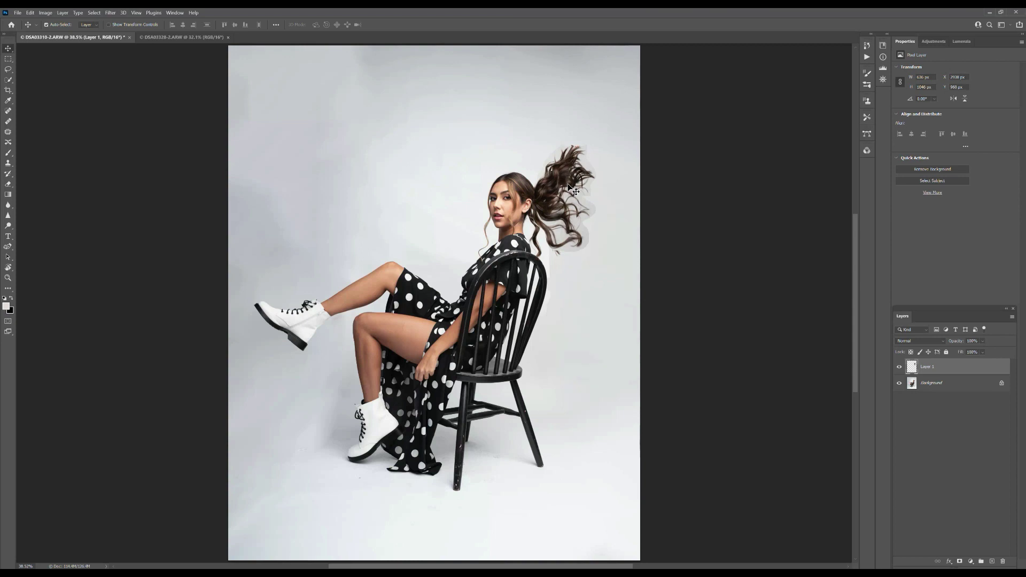
key("Down")
key("Down")
key("Down")
key("Down")
key("Down")
key("Down")
key("Down")
key("Down")
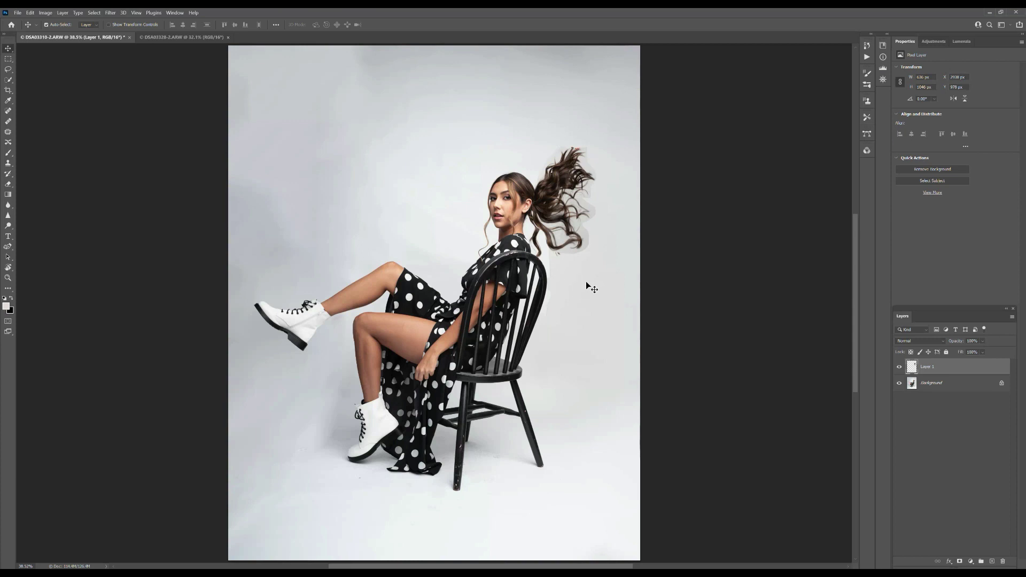
Step: Select the light backdrop with Color Range by sampling it beside the woman, using a fuzziness of about 132
left_click(94, 13)
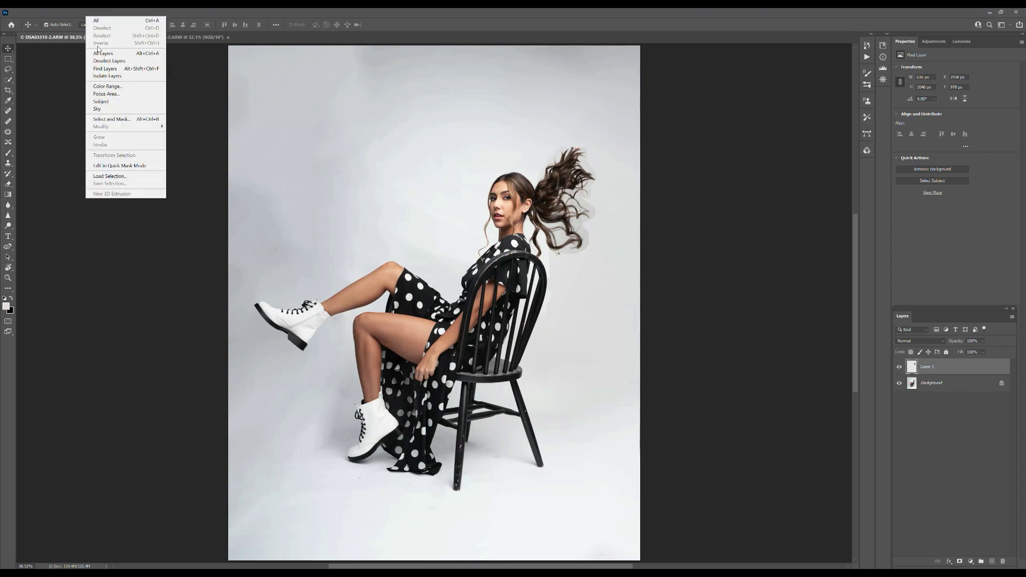
left_click(108, 87)
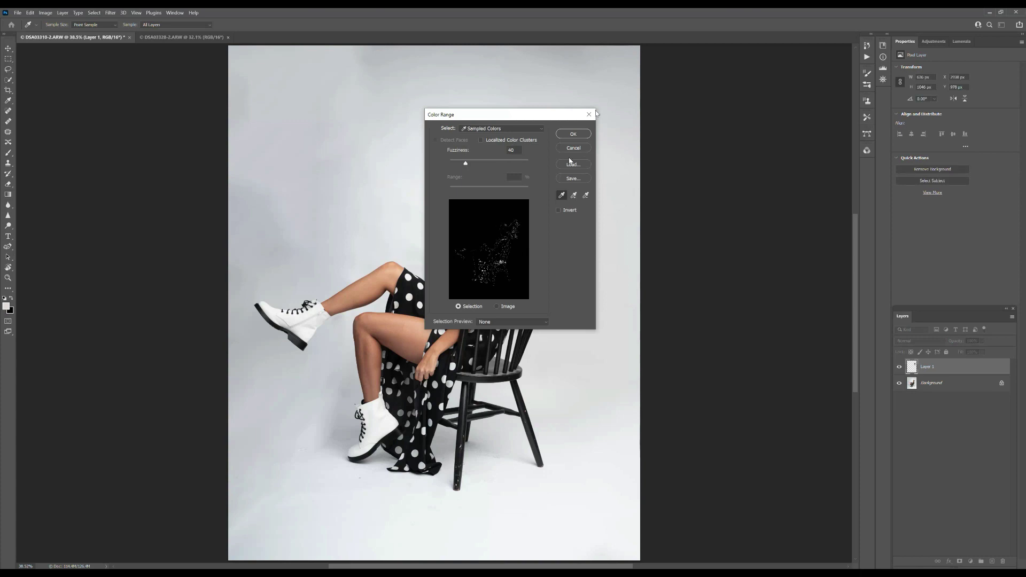
left_click(393, 178)
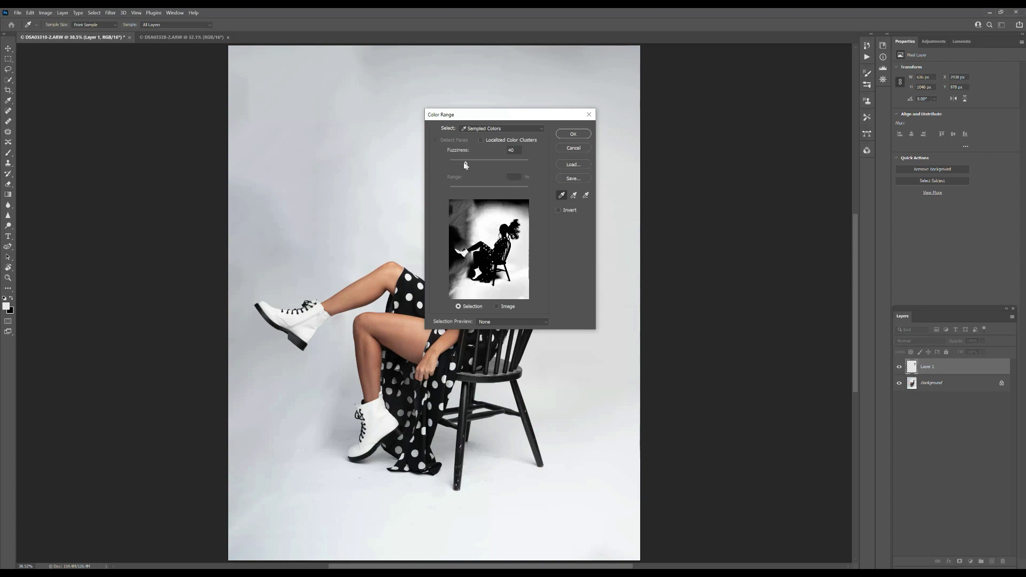
left_click_drag(466, 164, 502, 166)
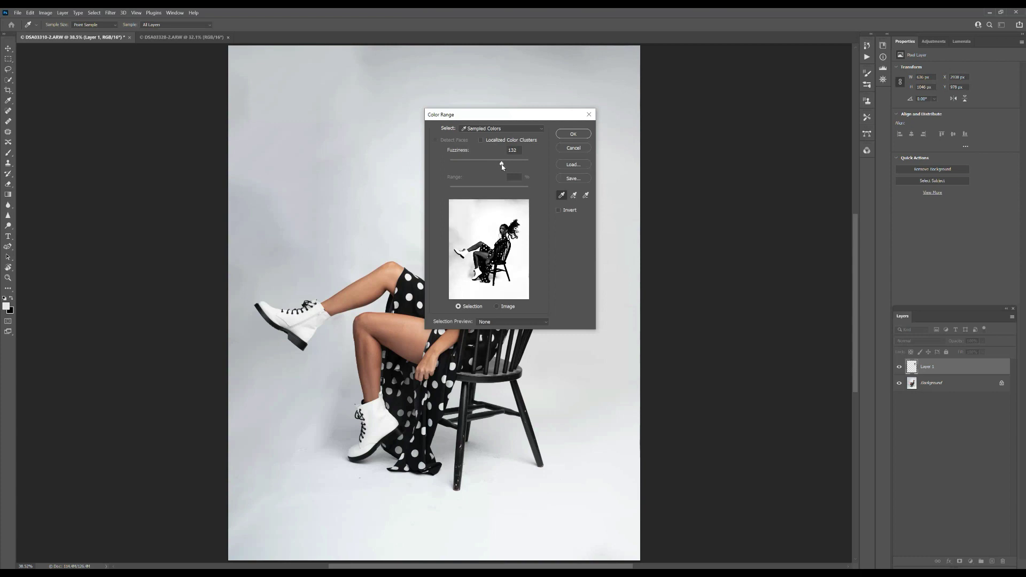
left_click_drag(503, 171, 503, 171)
left_click_drag(502, 166, 503, 167)
left_click(572, 137)
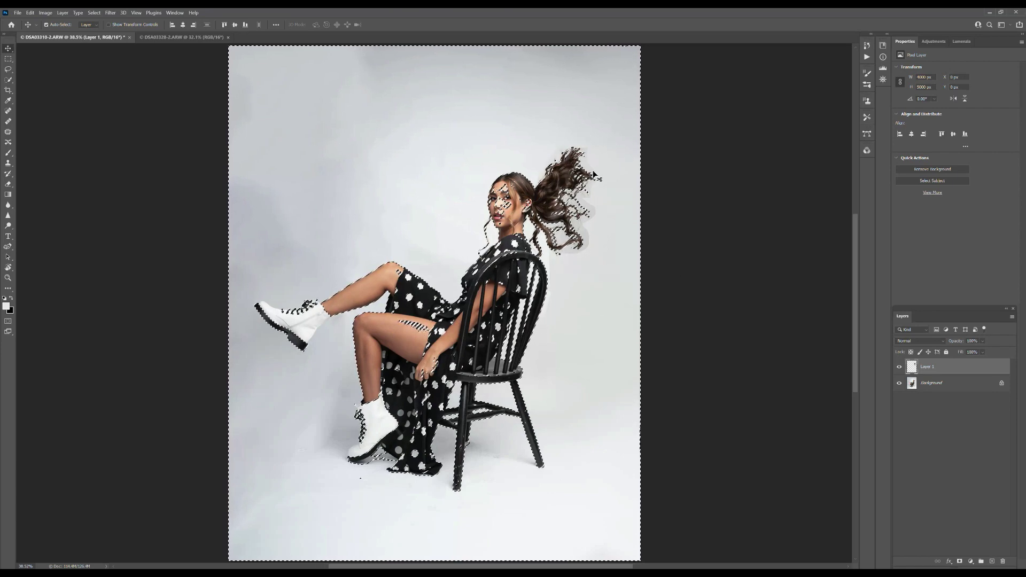
Step: Clone clean backdrop over the grey fringe around the pasted hair with the Clone Stamp, keeping within the backdrop selection
key("l")
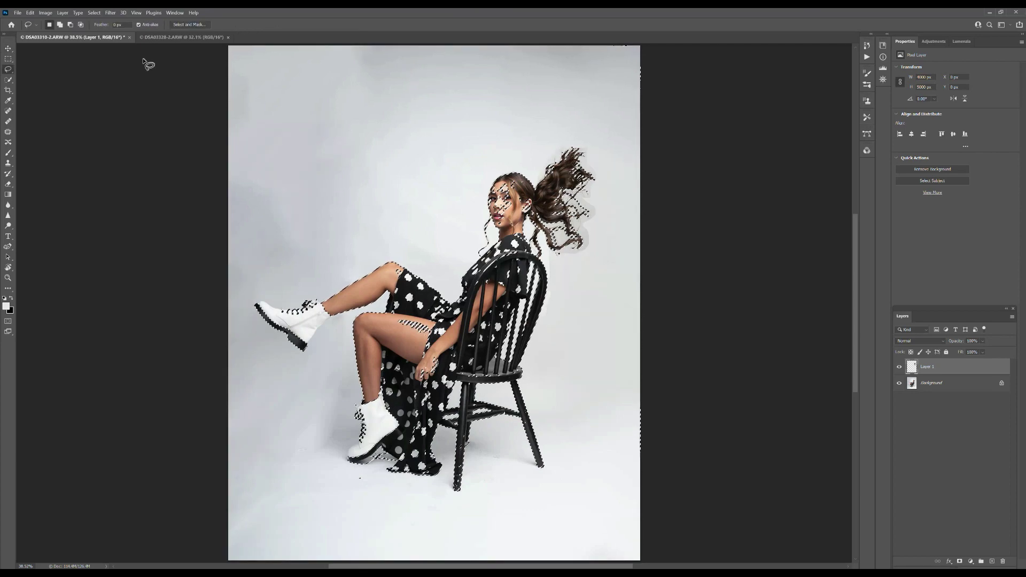
key("b")
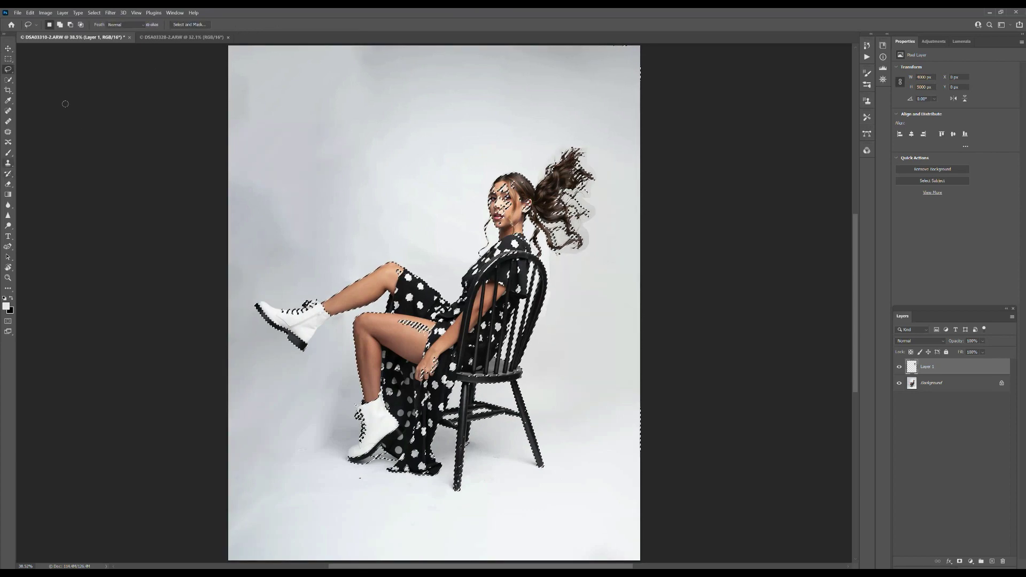
left_click(223, 25)
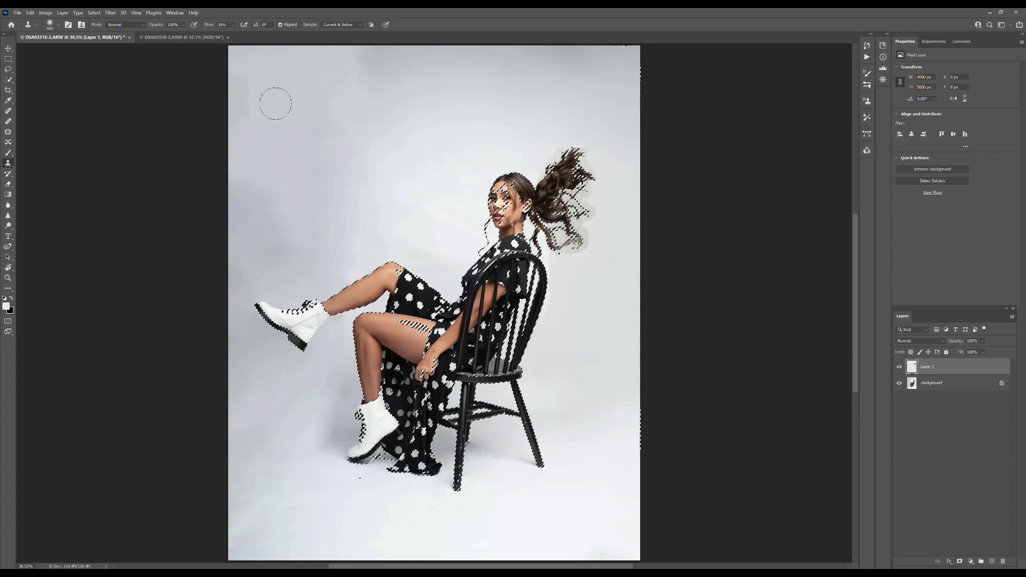
mouse_move(572, 255)
left_mouse_down()
mouse_move(586, 223)
mouse_move(584, 144)
left_mouse_up()
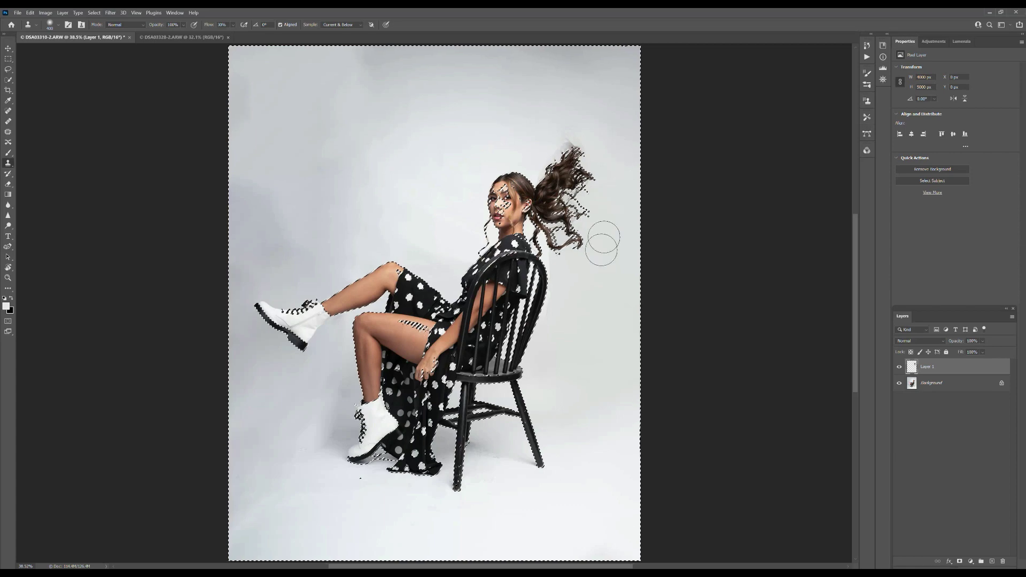
key("ctrl+alt+z")
key("ctrl+alt+z")
left_click(586, 276, "alt")
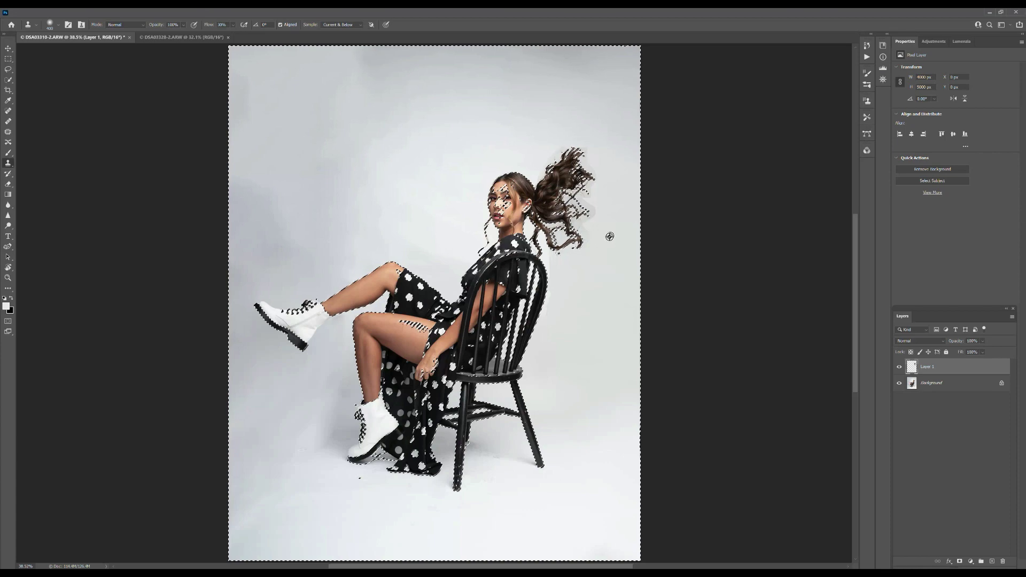
left_click(608, 242, "alt")
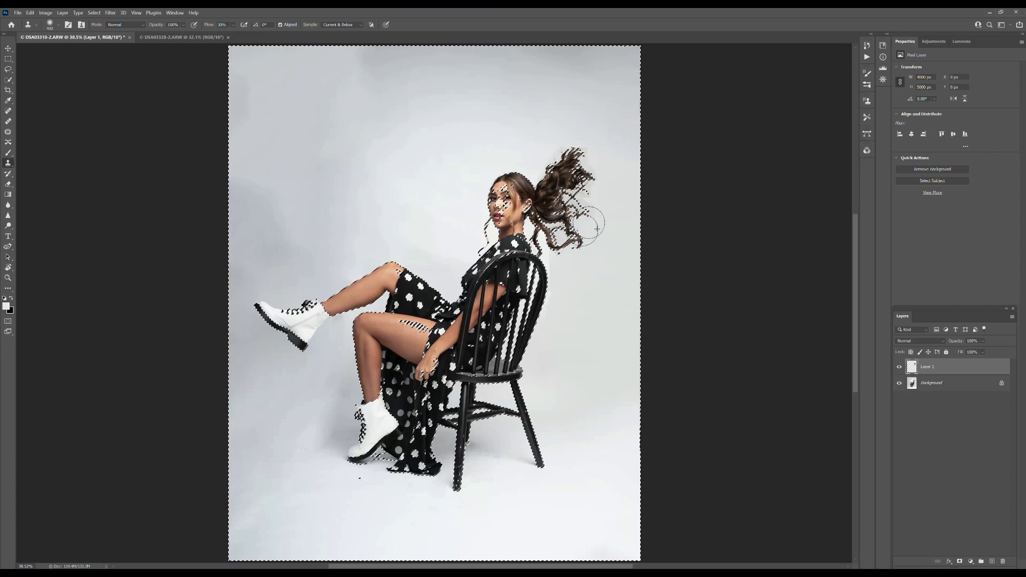
left_click(607, 203, "alt")
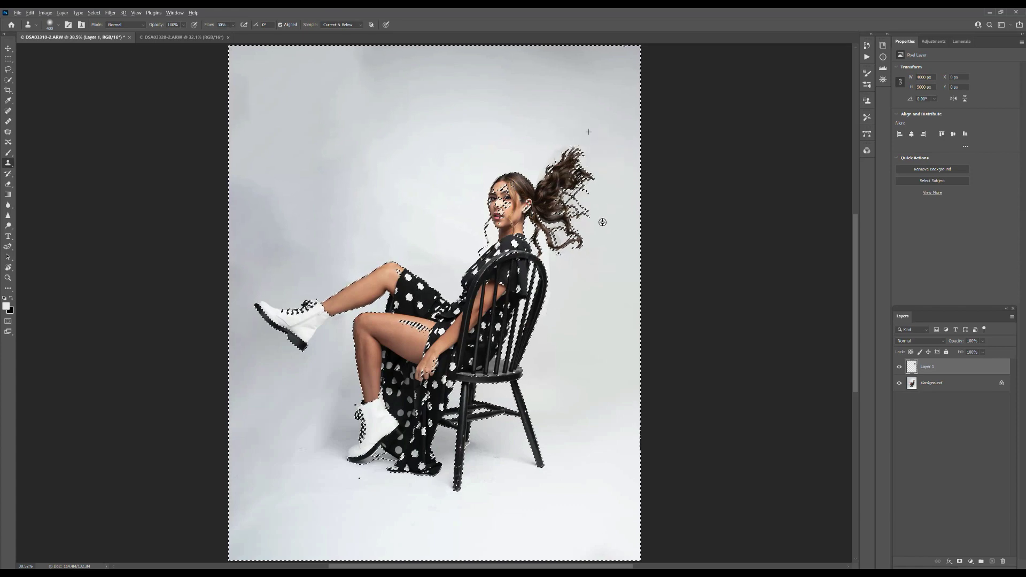
left_click(533, 134, "alt")
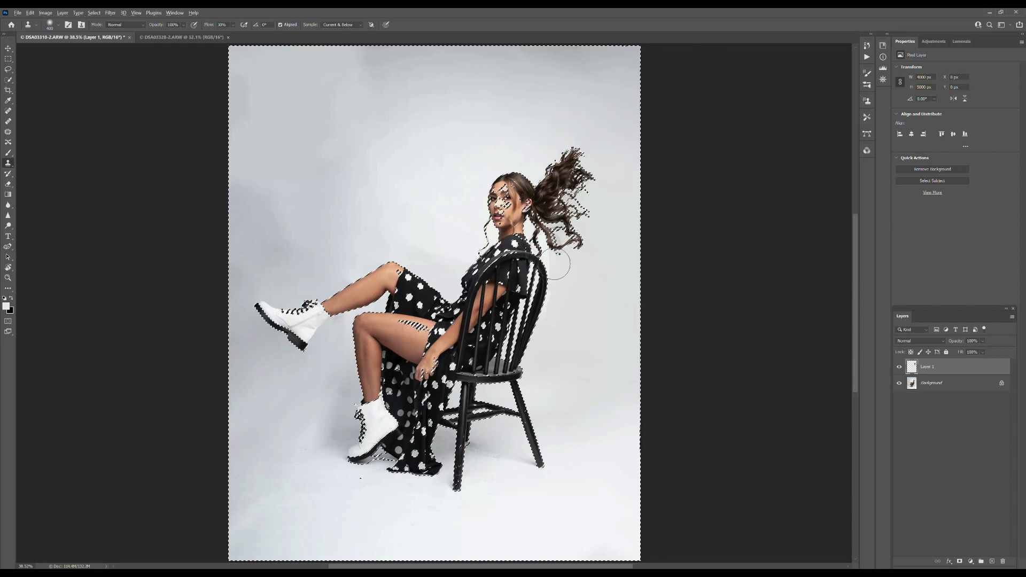
left_click_drag(553, 251, 556, 263)
key("ctrl+z")
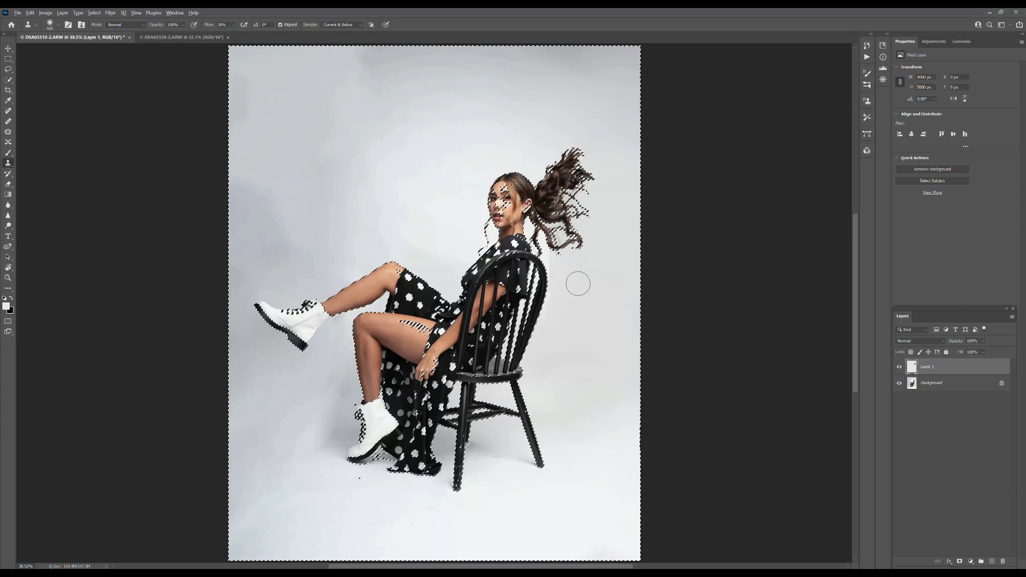
Step: Clone away the remaining fringe between the lower curls with a smaller Clone Stamp brush, and clear the selection
key("bracketleft")
key("bracketleft")
key("bracketleft")
left_click(601, 231, "alt")
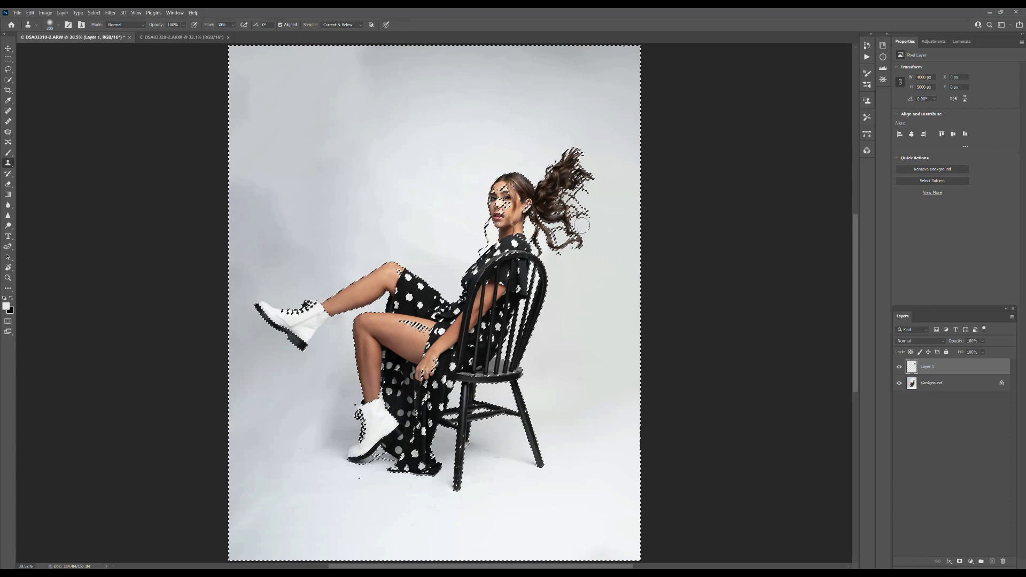
left_click(578, 224)
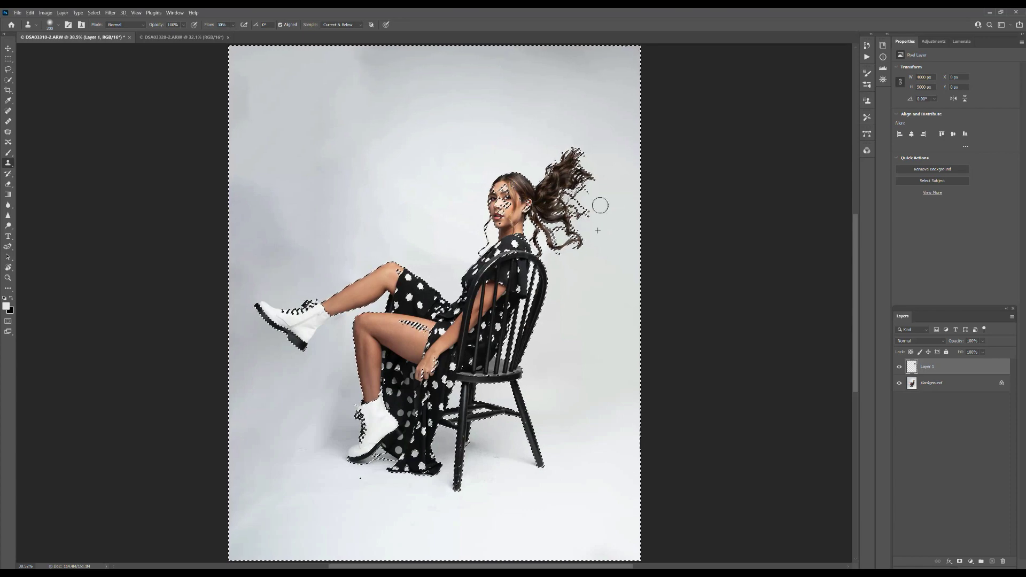
left_click_drag(570, 202, 565, 184)
key("ctrl+z")
left_click(8, 70)
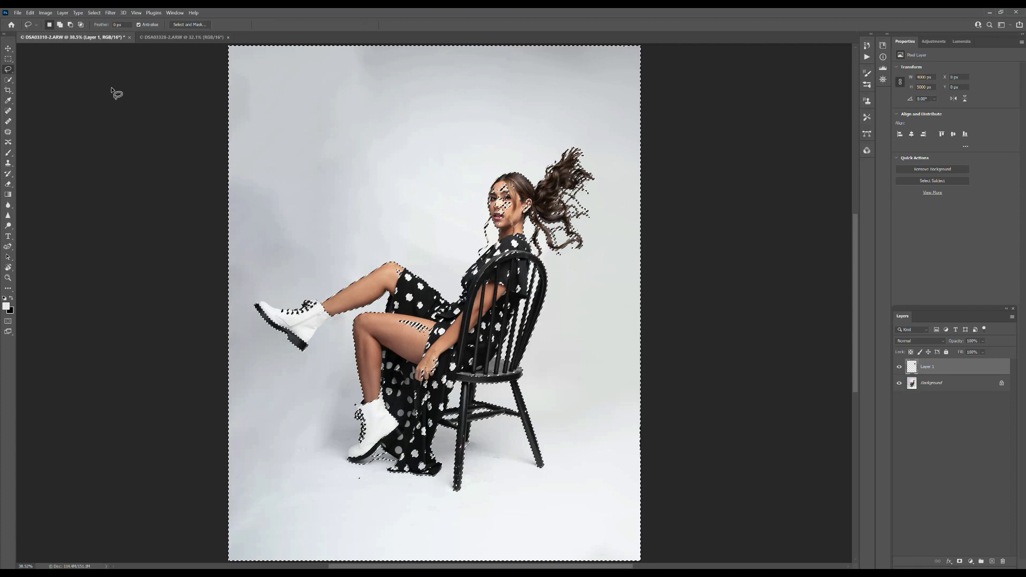
key("ctrl+d")
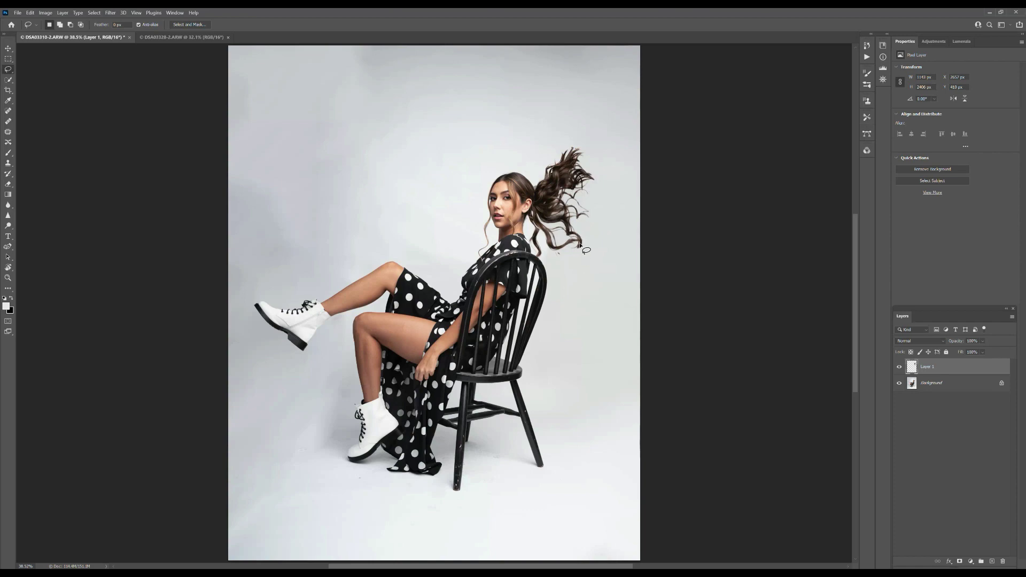
Step: Add a new empty layer above the pasted hair layer for further Clone Stamp retouching
scroll(563, 245, "up", 2)
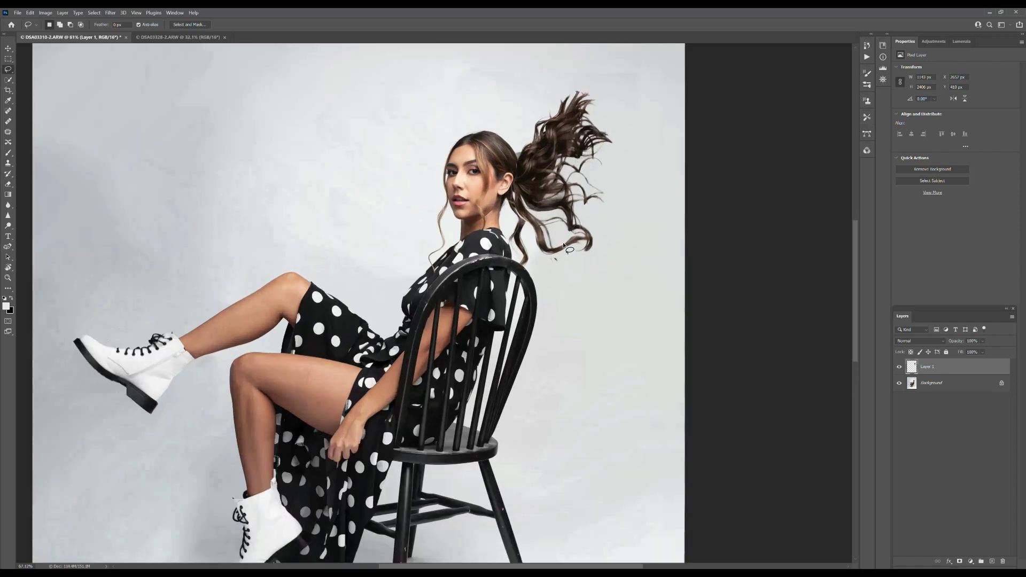
scroll(564, 244, "up", 3)
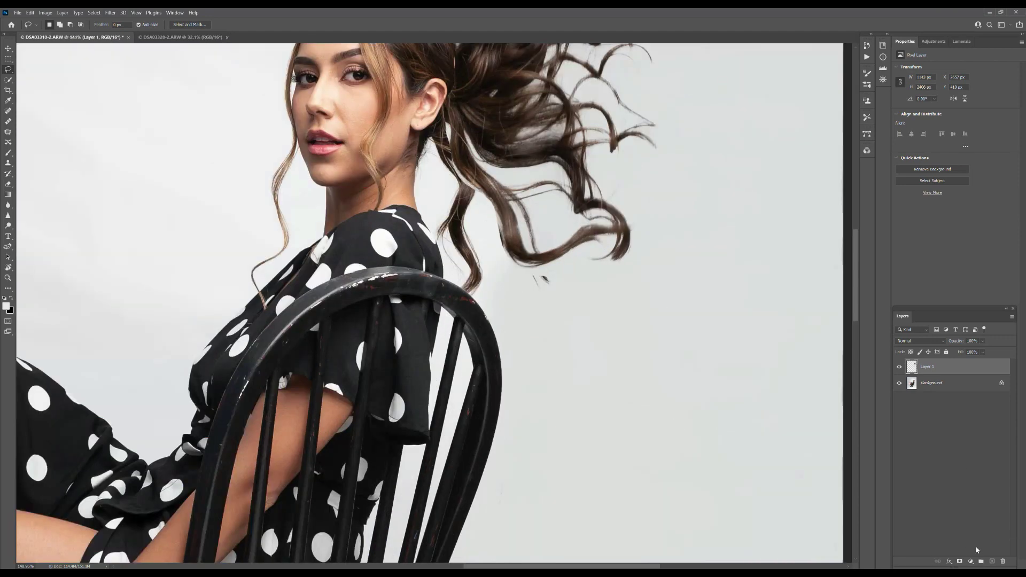
left_click(992, 562)
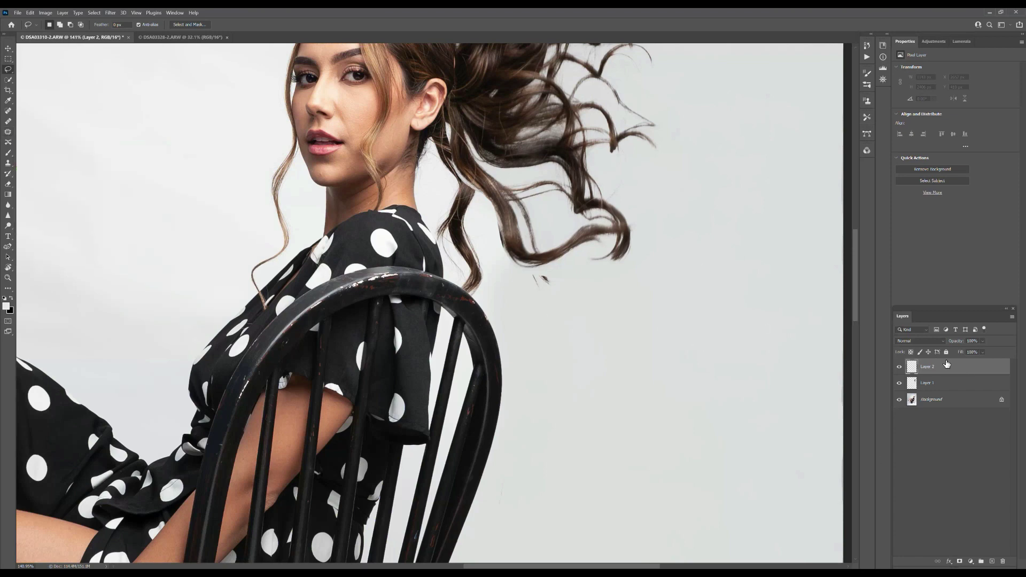
left_click(8, 163)
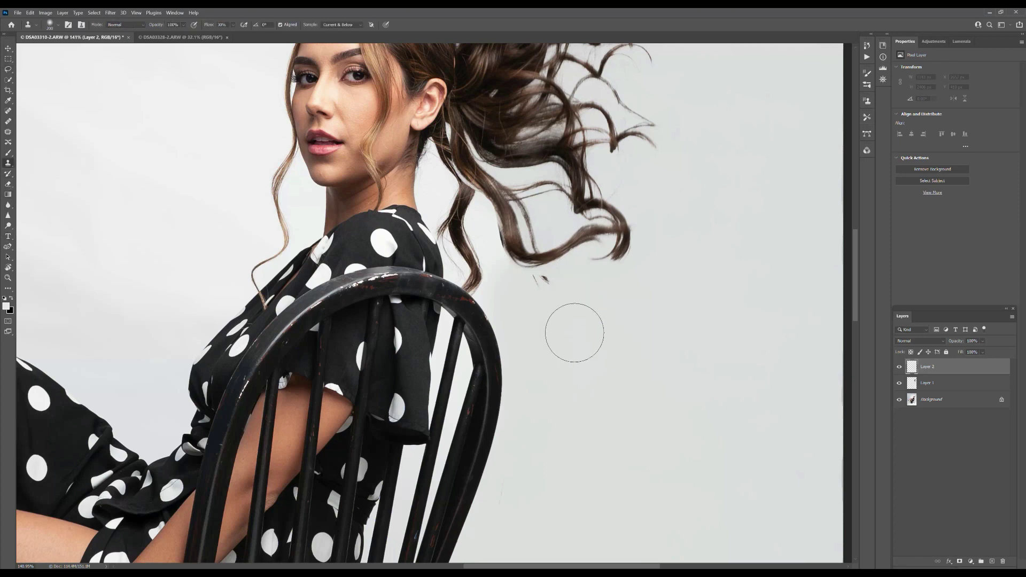
key("Delete")
key("ctrl+shift+alt+n")
Step: Clone out the dark specks below the lowest curl with a much smaller Clone Stamp brush
key("bracketleft")
key("bracketleft")
key("bracketleft")
key("bracketleft")
key("bracketleft")
key("bracketleft")
key("bracketleft")
key("bracketleft")
key("bracketleft")
key("bracketleft")
mouse_move(548, 281)
left_mouse_down()
mouse_move(528, 280)
mouse_move(535, 290)
left_mouse_up()
left_click_drag(536, 289, 536, 290)
left_click(607, 185)
key("ctrl+z")
Step: Set the Clone Stamp brush's hardness to 27% for retouching around the hair strands
left_click_drag(528, 242, 539, 354)
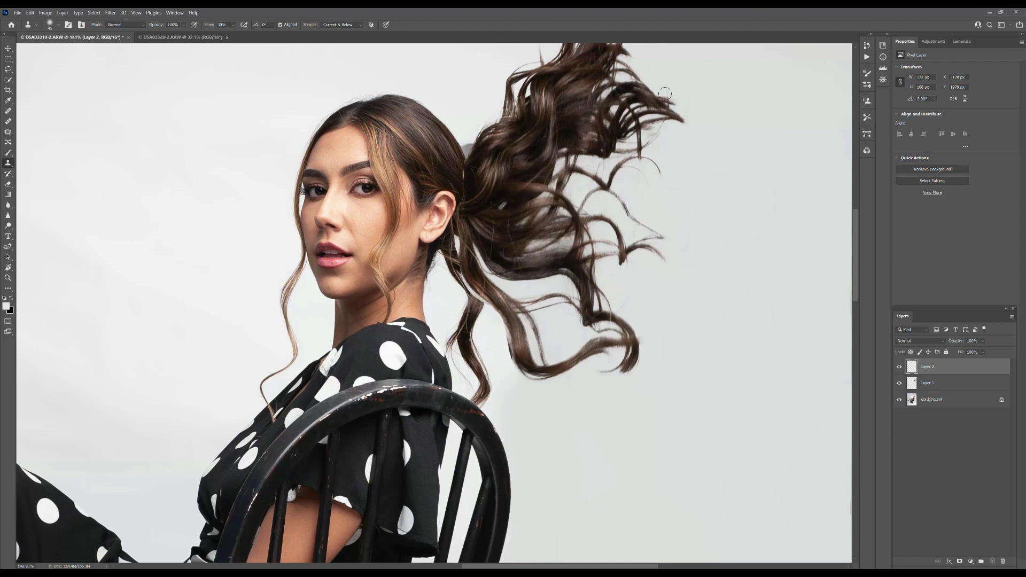
mouse_move(670, 109)
left_mouse_down()
mouse_move(614, 42)
mouse_move(635, 79)
mouse_move(682, 115)
left_mouse_up()
key("ctrl+z")
left_click(534, 368)
left_click(489, 323)
left_click(58, 26)
left_click_drag(46, 70, 59, 71)
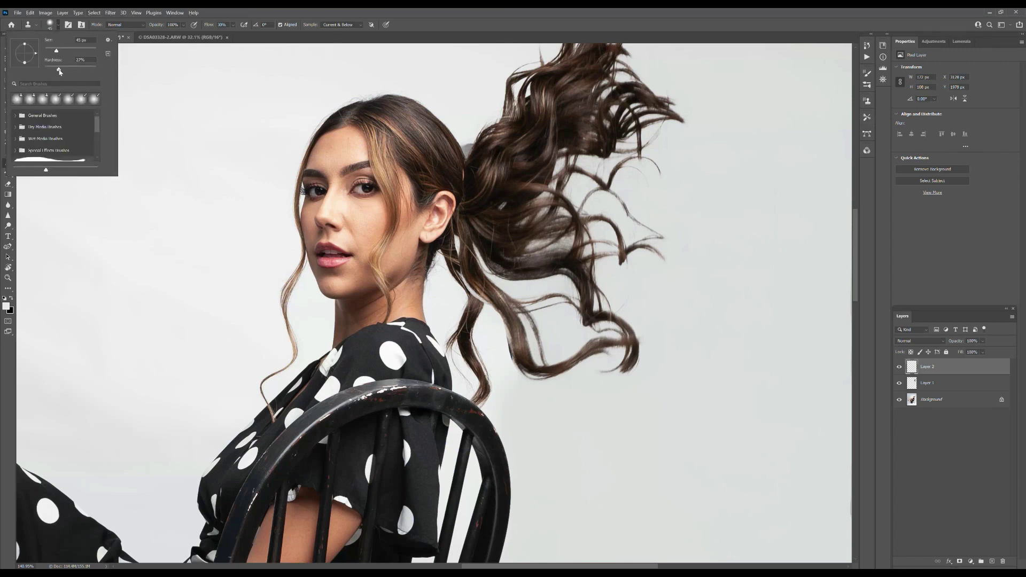
key("Return")
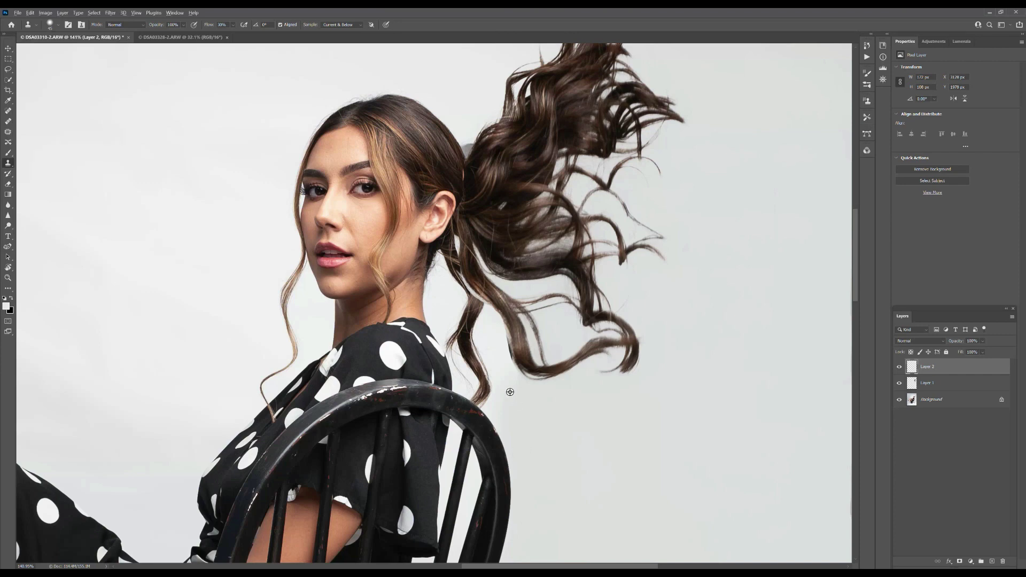
Step: Clone the backdrop between the strand hanging behind the neck and the lowest curls with a smaller brush
left_click(493, 335, "alt")
key("bracketleft")
key("bracketleft")
key("bracketleft")
mouse_move(498, 324)
left_mouse_down()
mouse_move(508, 366)
mouse_move(502, 332)
mouse_move(516, 376)
mouse_move(502, 335)
mouse_move(518, 381)
left_mouse_up()
mouse_move(502, 331)
left_mouse_down()
mouse_move(509, 362)
mouse_move(498, 324)
left_mouse_up()
left_click_drag(492, 215, 523, 339)
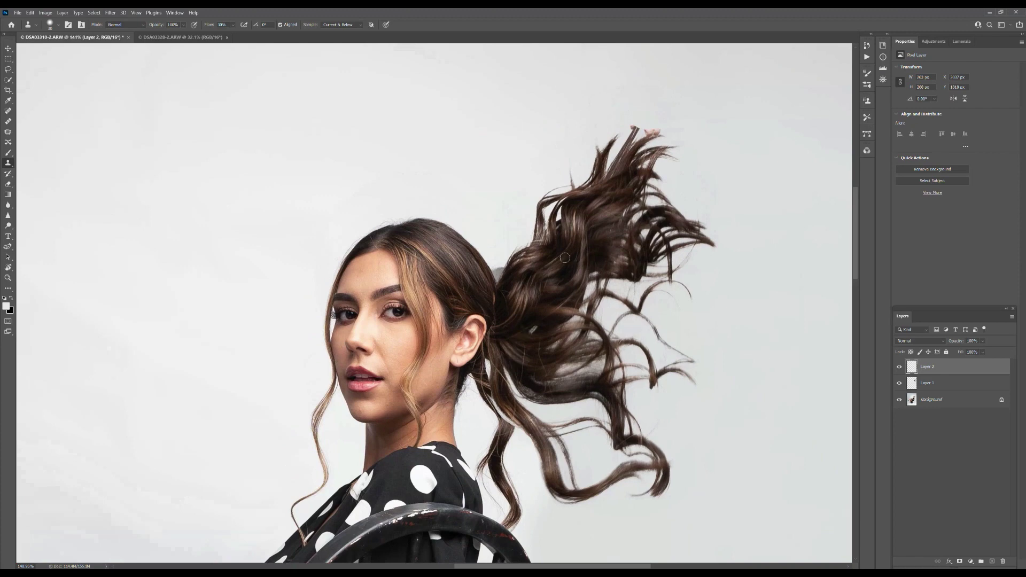
Step: Select the woman and her hair as the subject, and invert the selection to target the surrounding backdrop
left_click(8, 70)
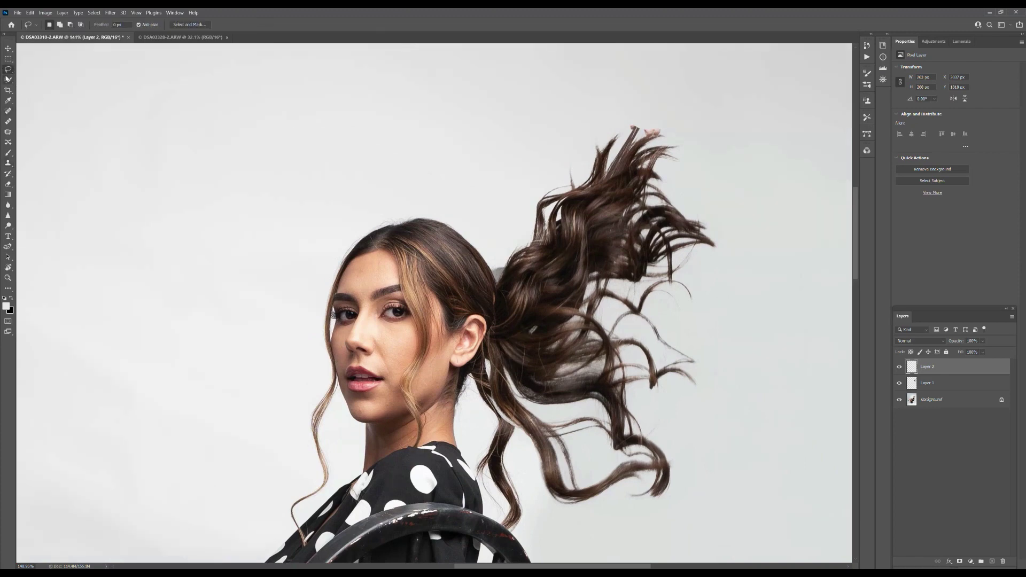
left_click(8, 80)
left_click(232, 25)
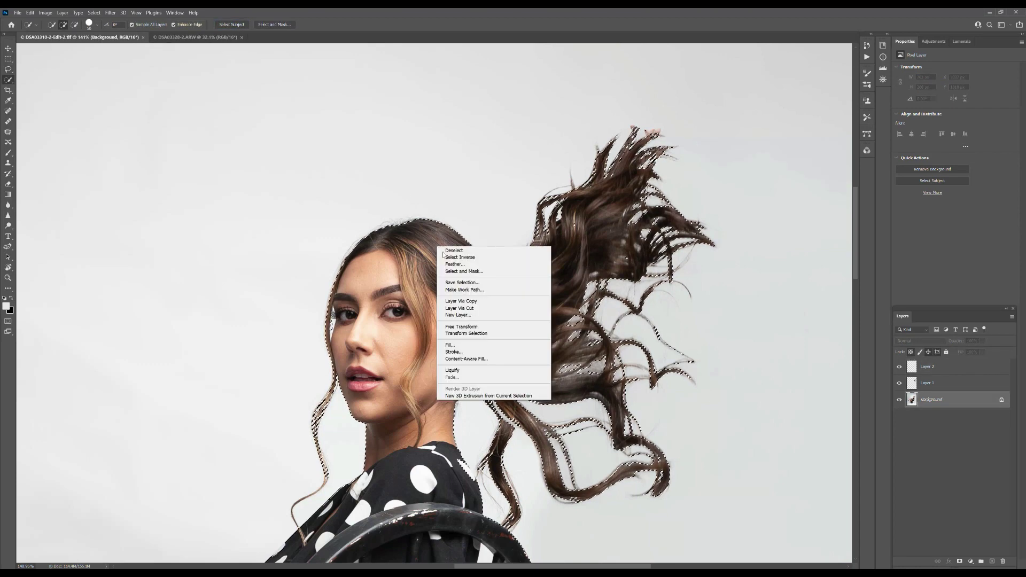
left_click(501, 250)
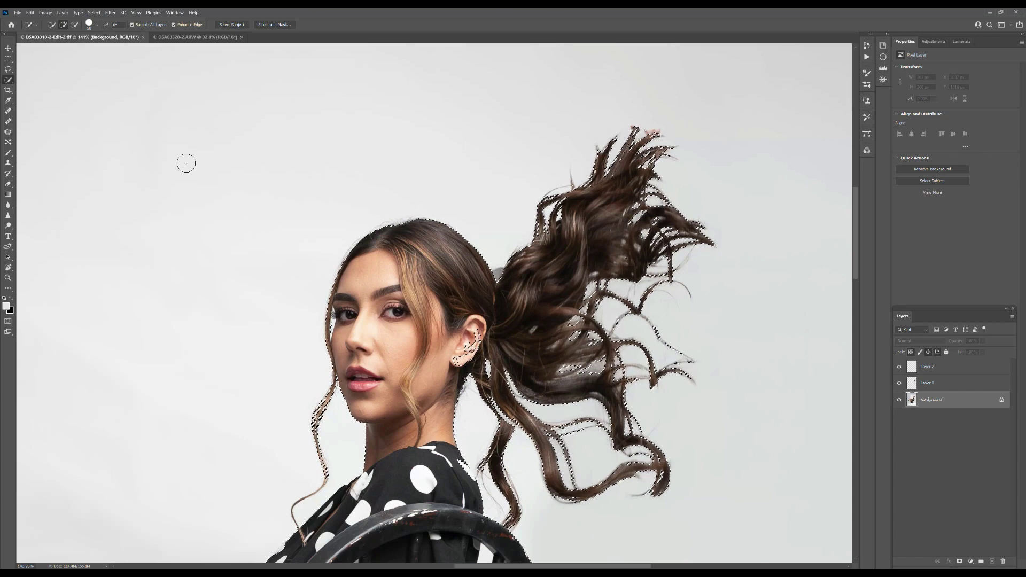
Step: Clone clean backdrop over the gray patch between the head and ponytail on Layer 2 with Clone Stamp at 50% flow, and deselect
key("s")
left_click(221, 25)
type("50")
key("Return")
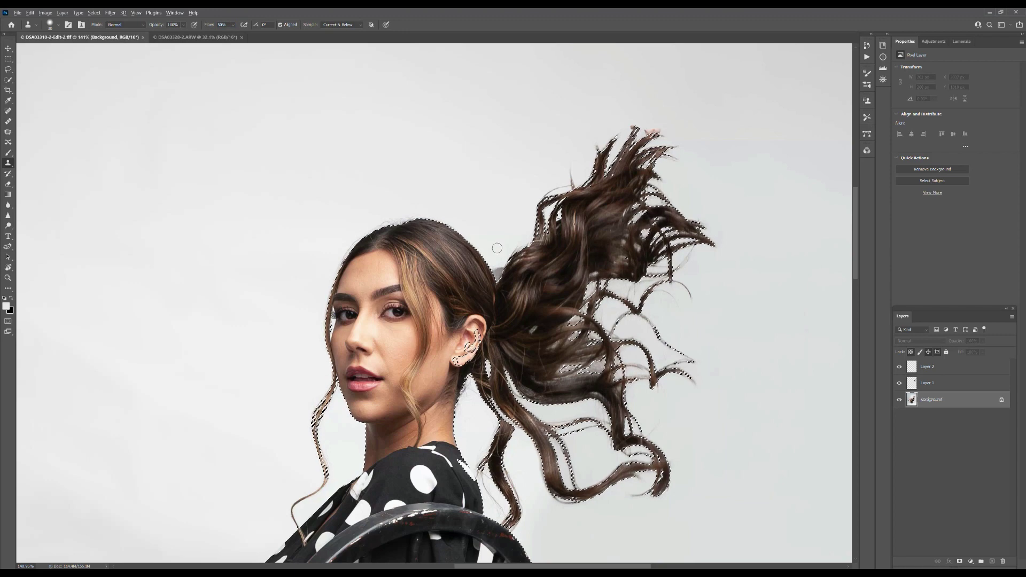
left_click(928, 366)
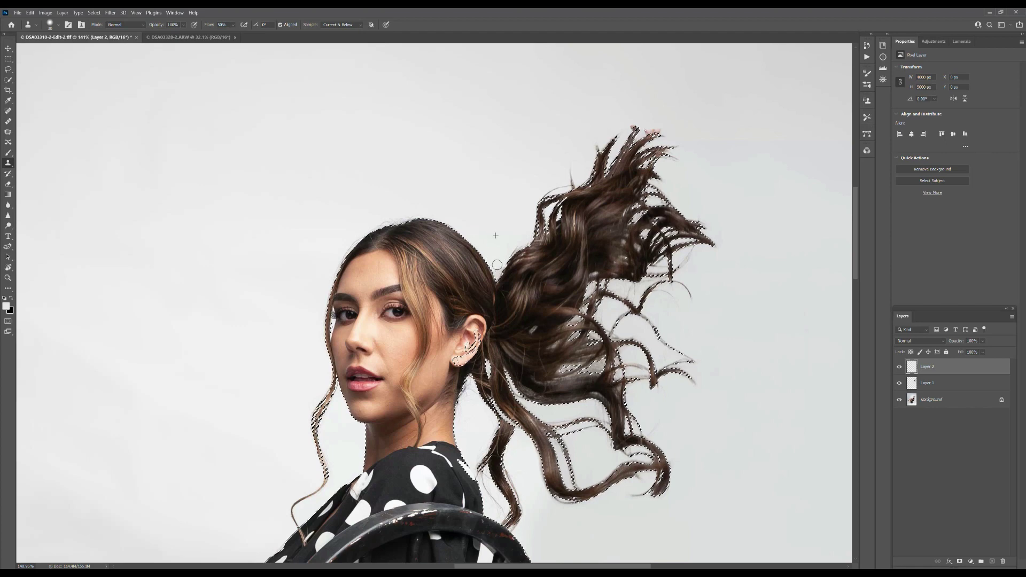
mouse_move(506, 251)
left_mouse_down()
mouse_move(513, 246)
mouse_move(497, 264)
mouse_move(513, 200)
left_mouse_up()
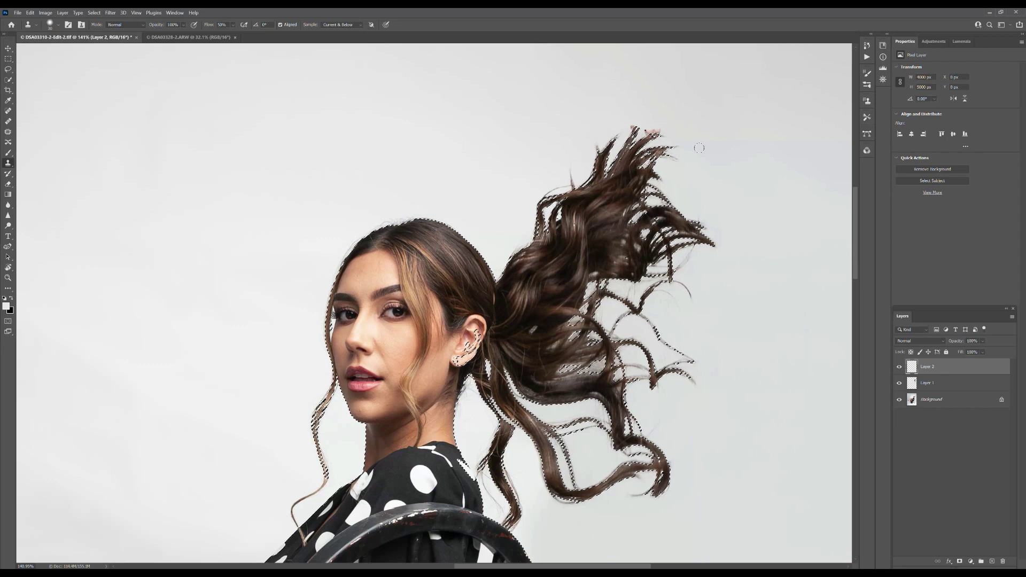
left_click(8, 69)
key("ctrl+d")
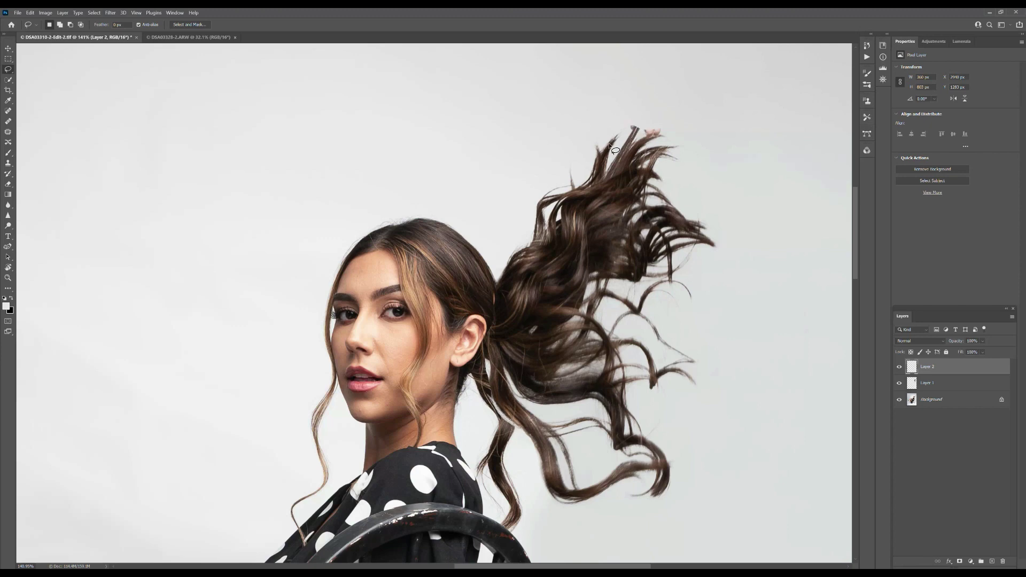
Step: Clone out the finger remnants at the top of the hair and rebuild the strand tips with the Clone Stamp at 100% flow
left_click(8, 163)
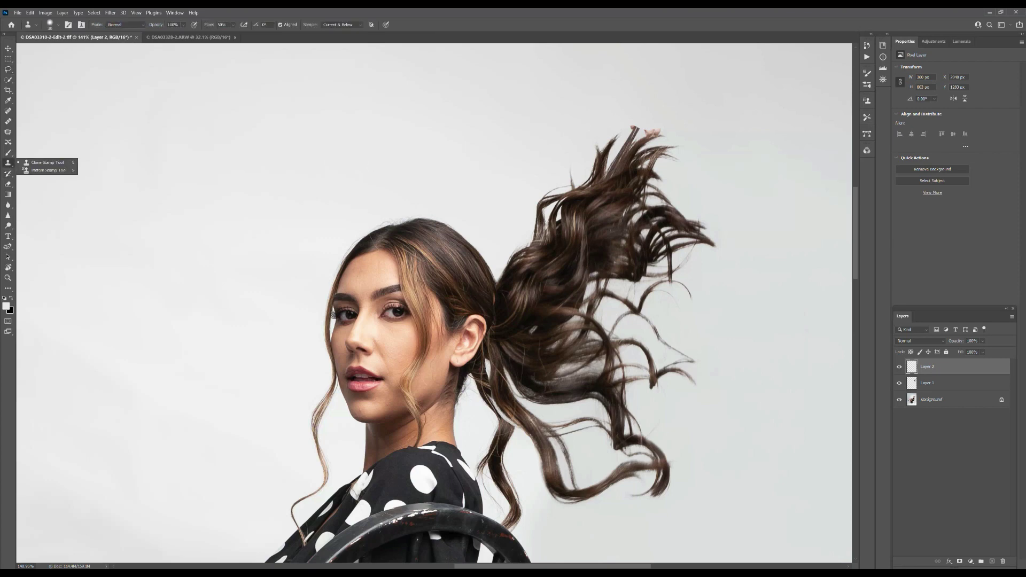
left_click(208, 23)
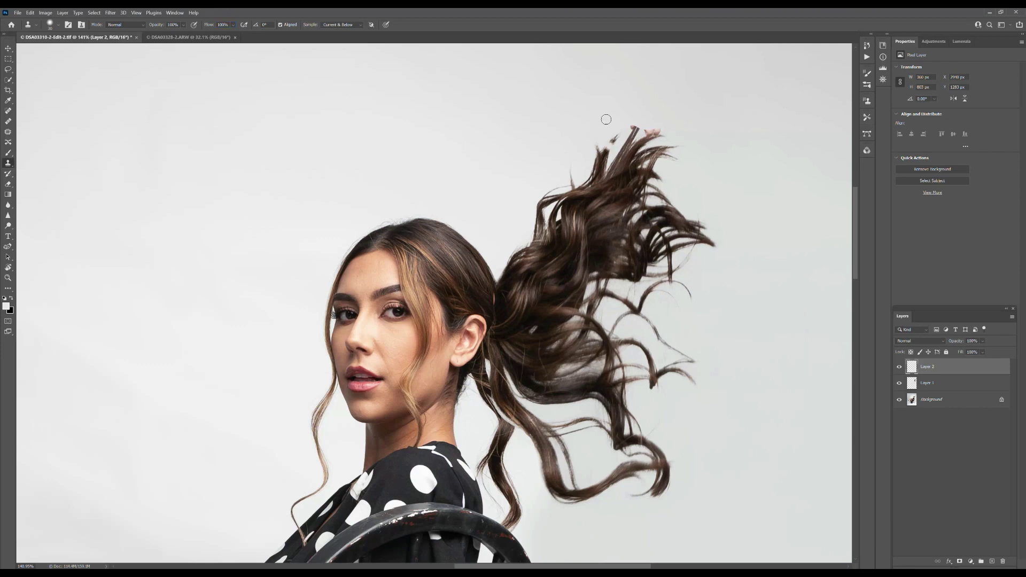
left_click(657, 106, "alt")
mouse_move(662, 131)
left_mouse_down()
mouse_move(647, 130)
mouse_move(682, 114)
mouse_move(646, 132)
left_mouse_up()
left_click(628, 137, "alt")
left_click(686, 229)
left_click_drag(637, 125, 642, 119)
left_click_drag(659, 119, 664, 106)
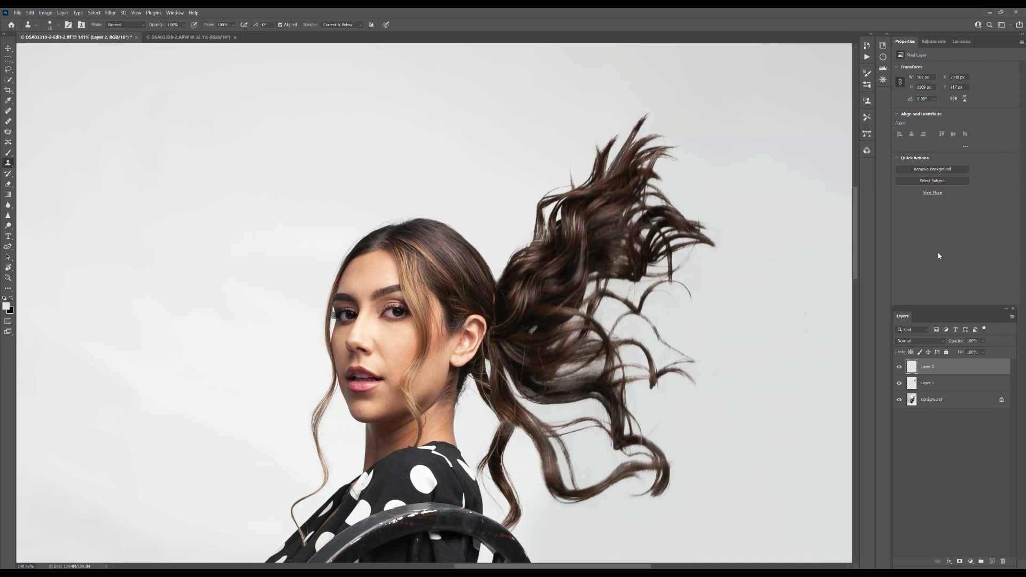
Step: Flatten the image into a single background layer and duplicate that layer
key("ctrl+0")
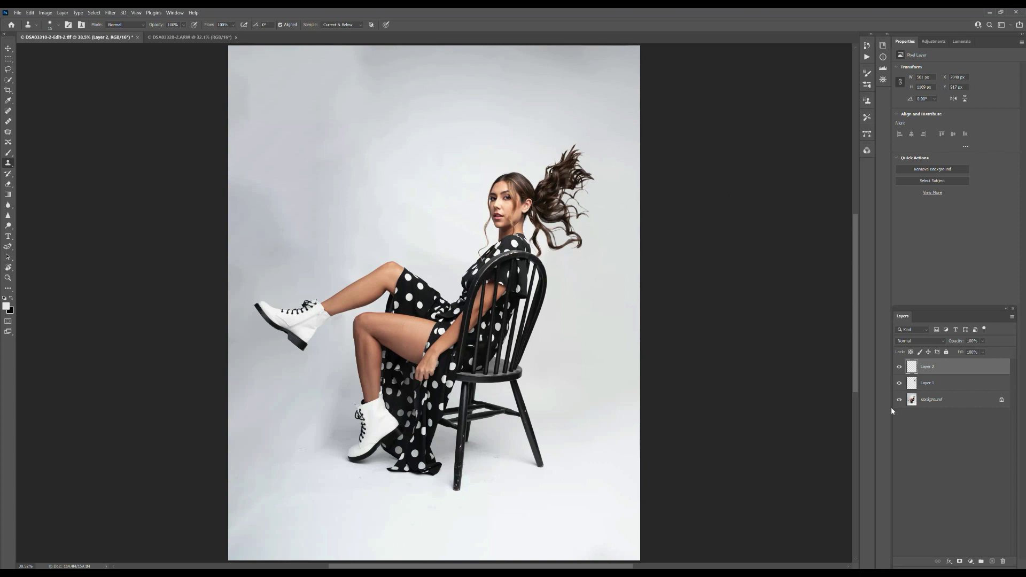
left_click(928, 407)
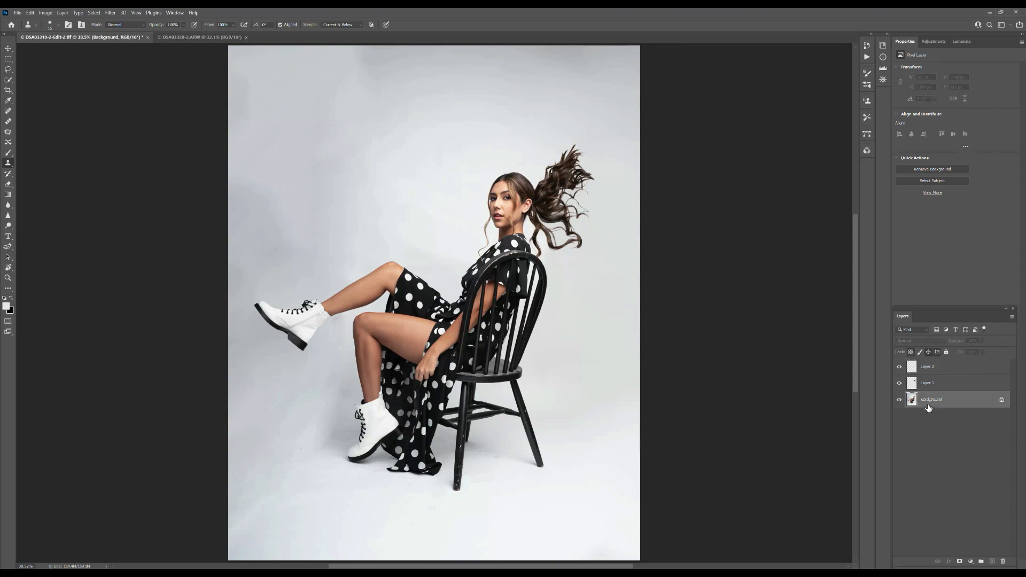
right_click(927, 408)
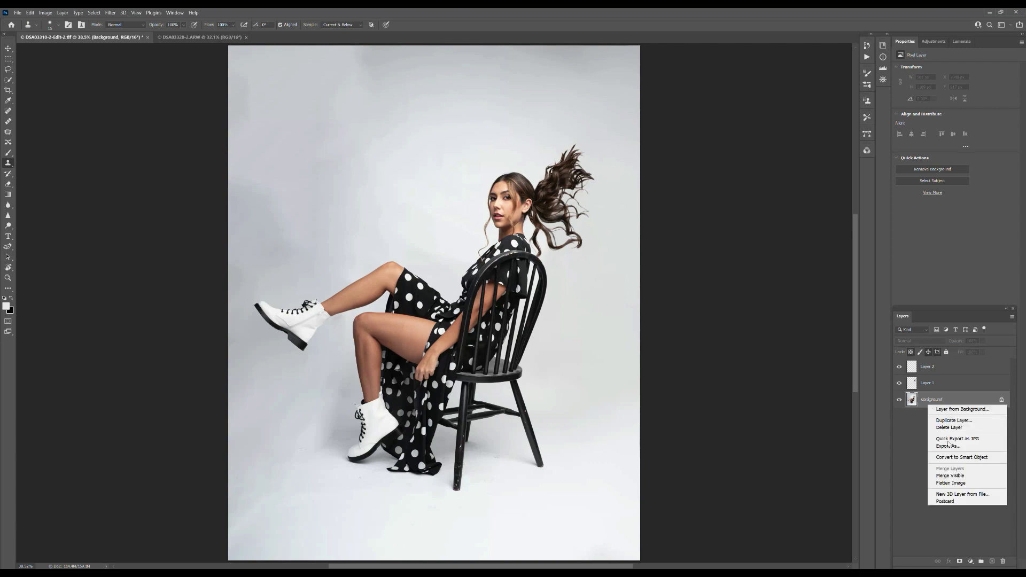
left_click(951, 484)
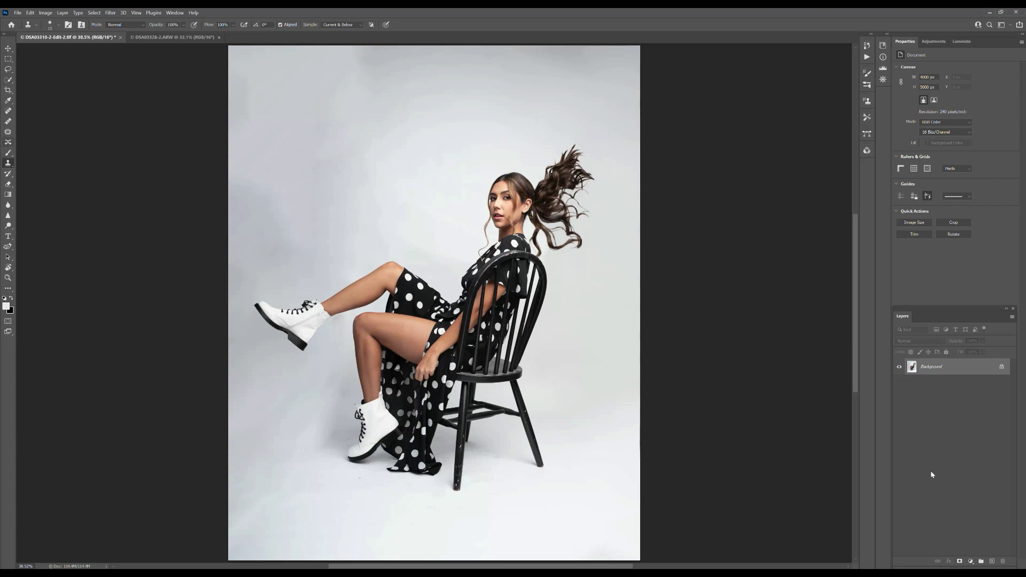
key("ctrl+j")
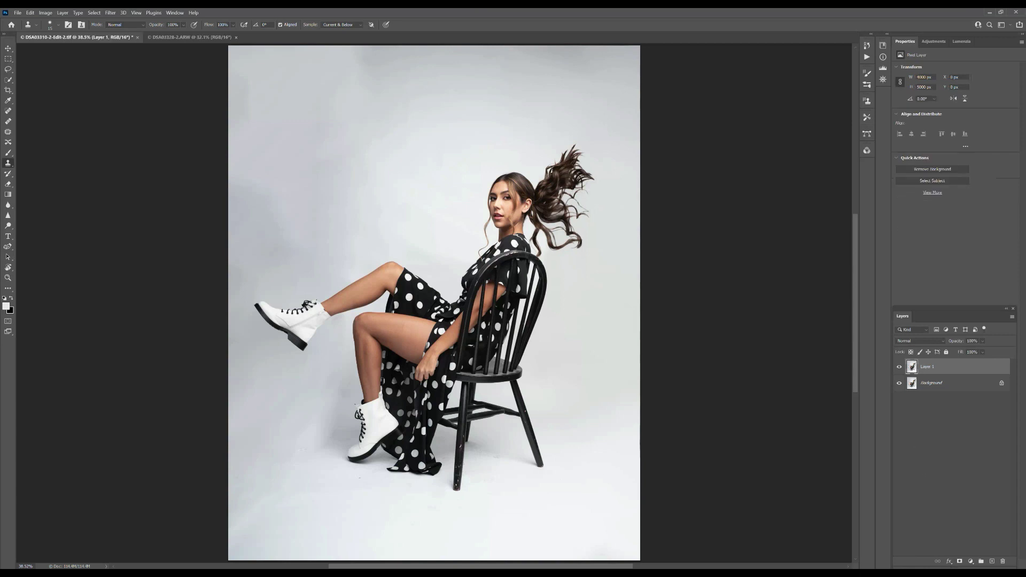
Step: Patch the uneven floor areas around the dress hem and the chair legs with the Patch tool
left_click(8, 132)
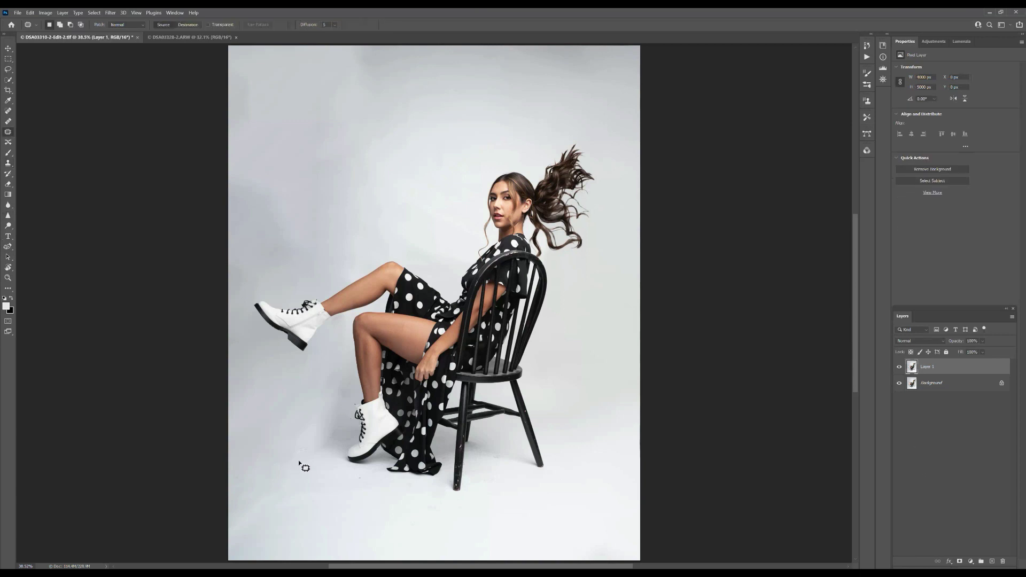
mouse_move(301, 456)
left_mouse_down()
mouse_move(311, 446)
mouse_move(301, 456)
left_mouse_up()
mouse_move(476, 453)
left_mouse_down()
mouse_move(498, 459)
mouse_move(495, 450)
mouse_move(470, 452)
mouse_move(518, 485)
left_mouse_up()
key("ctrl+d")
mouse_move(501, 458)
left_mouse_down()
mouse_move(493, 489)
mouse_move(488, 478)
mouse_move(469, 492)
left_mouse_up()
key("ctrl+d")
left_click_drag(440, 454, 441, 455)
left_click(419, 483)
mouse_move(437, 442)
left_mouse_down()
mouse_move(444, 435)
mouse_move(437, 441)
mouse_move(447, 453)
mouse_move(503, 460)
mouse_move(499, 450)
left_mouse_up()
left_click(513, 483)
Step: Select the seated woman and chair as the subject on the duplicate layer, and invert the selection to the backdrop
left_click(8, 80)
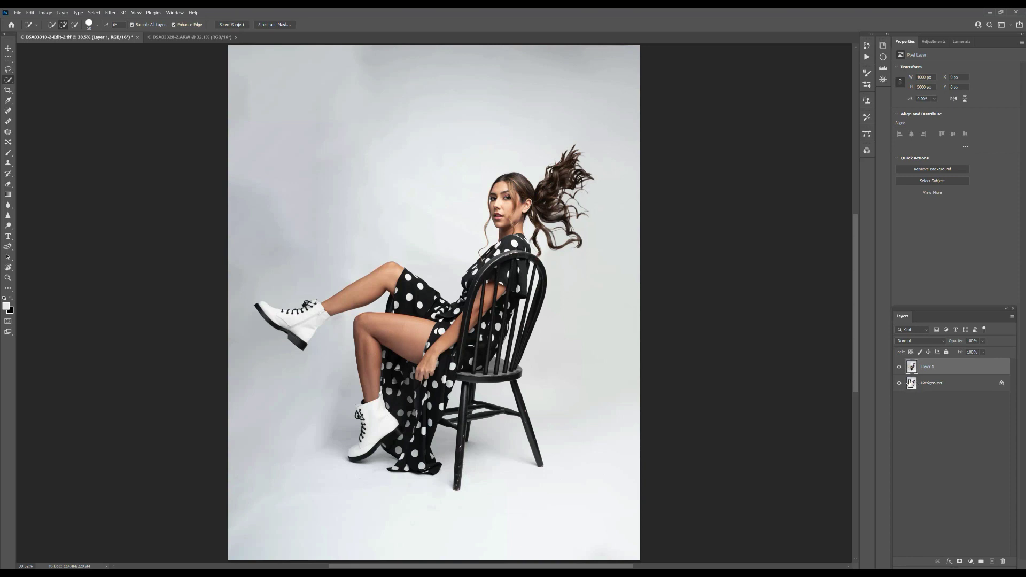
left_click(231, 24)
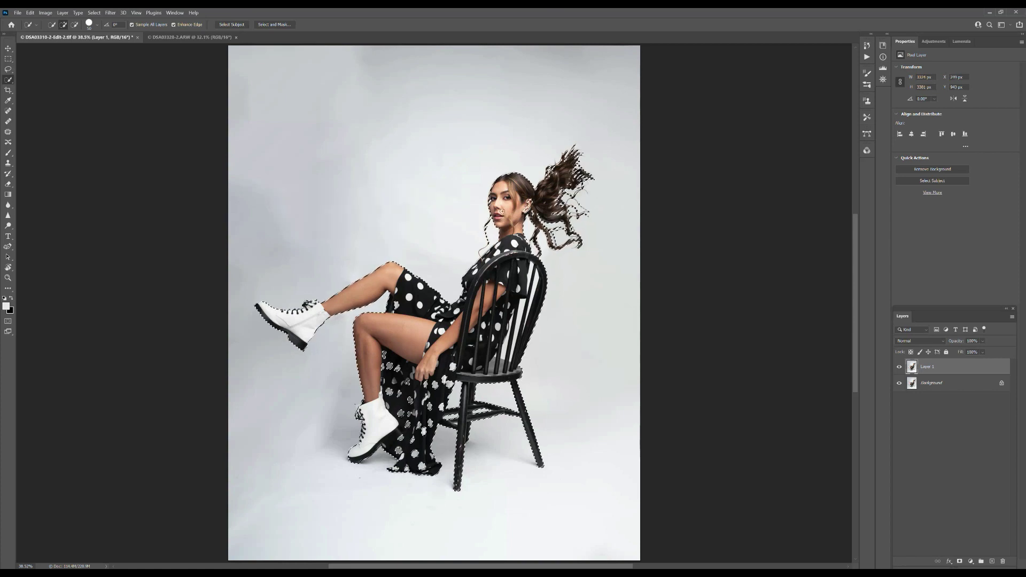
right_click(509, 233)
left_click(518, 243)
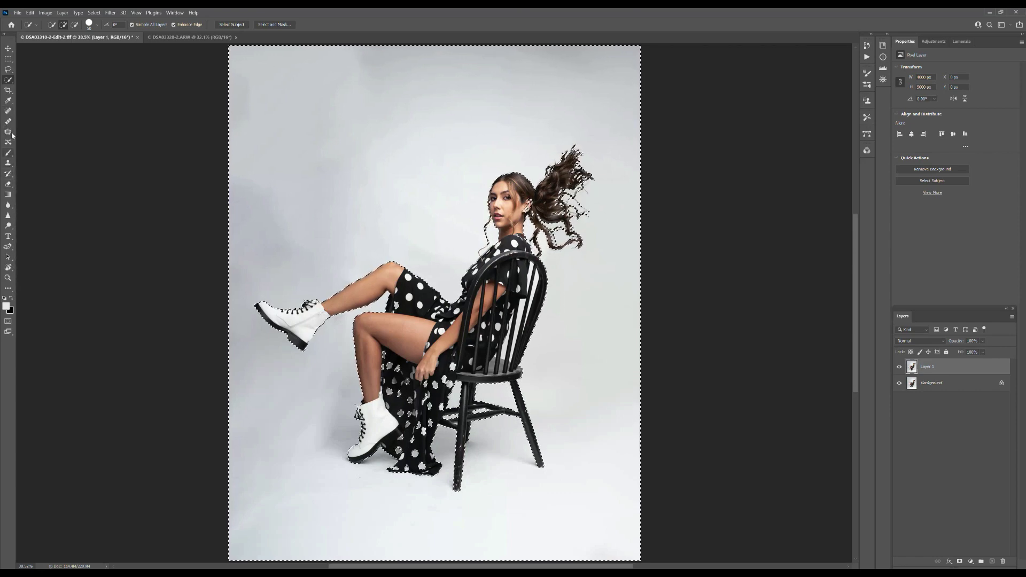
Step: Paint the selected backdrop more evenly with a large soft brush at 30% flow, using a color sampled from the backdrop above her knees
left_click(8, 153)
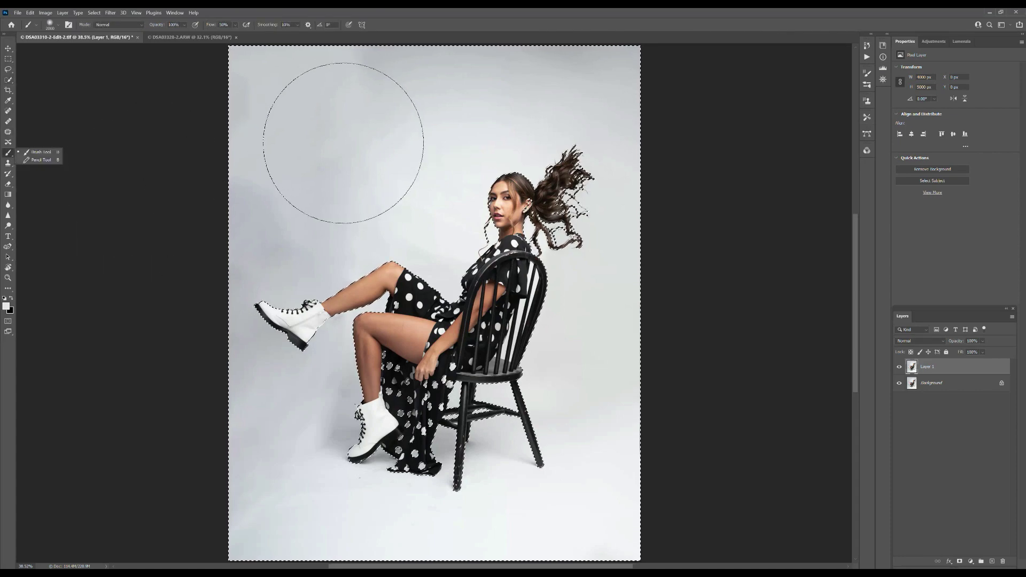
key("ctrl+minus")
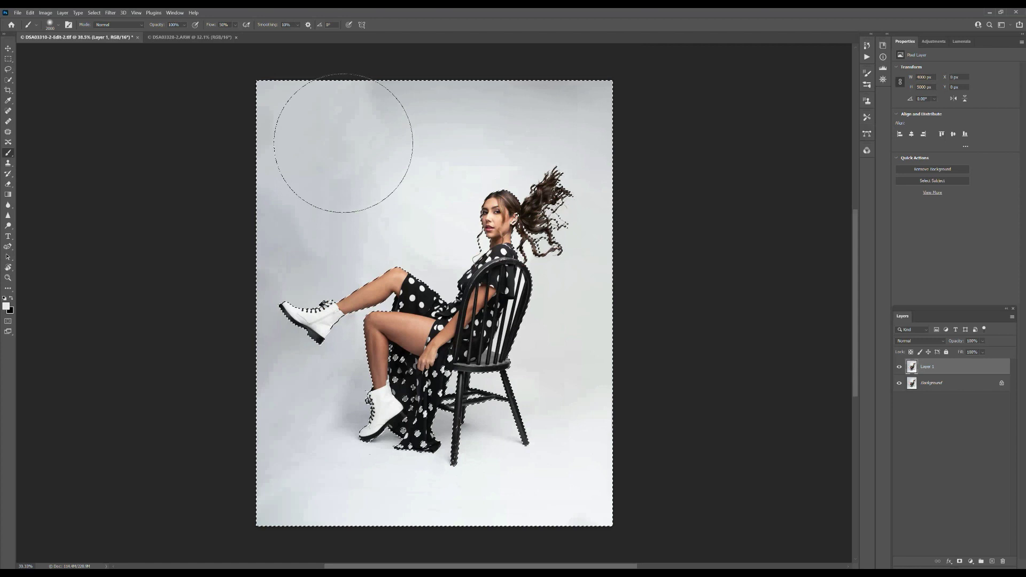
key("ctrl+minus")
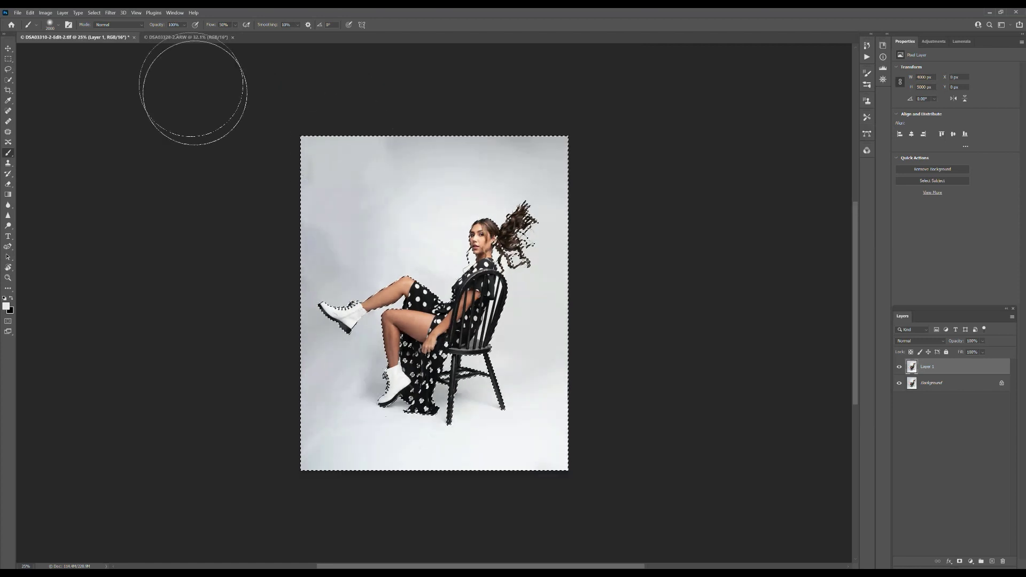
left_click(224, 24)
type("30")
key("Return")
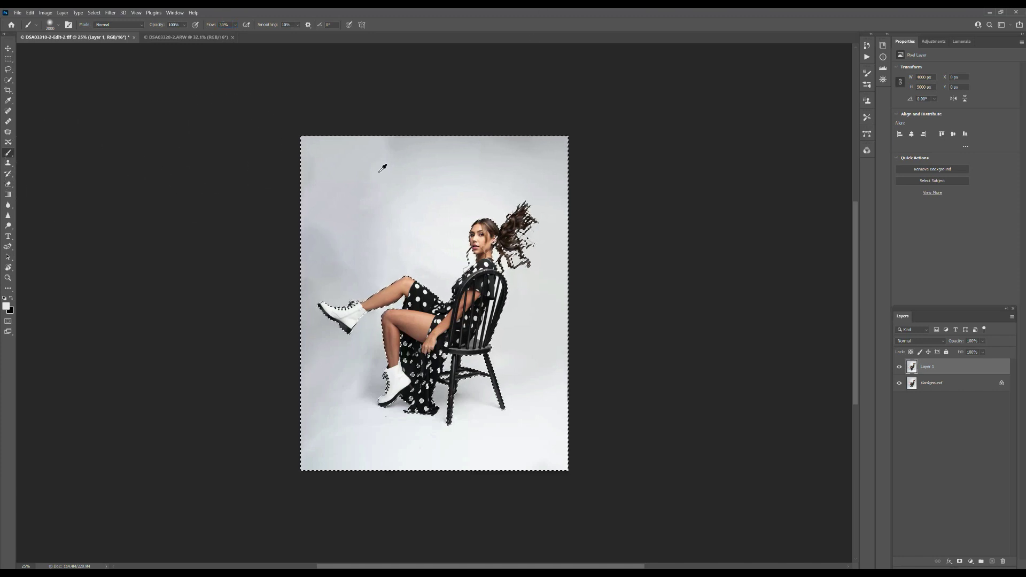
left_click(410, 185, "alt")
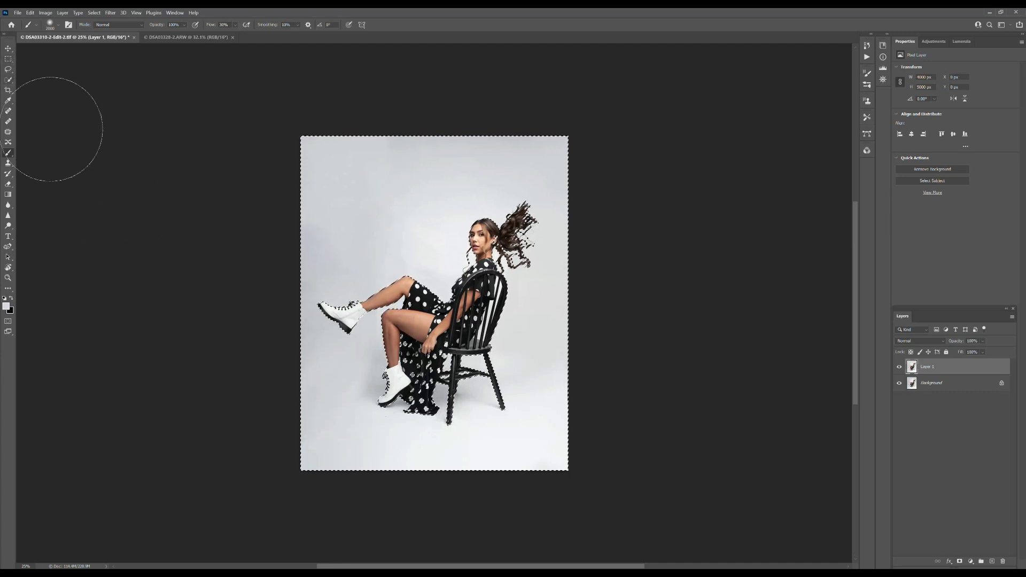
Step: Try the Custom color for the area surrounding the canvas, and set it to Dark Gray
left_click(8, 59)
left_click(175, 240)
right_click(176, 239)
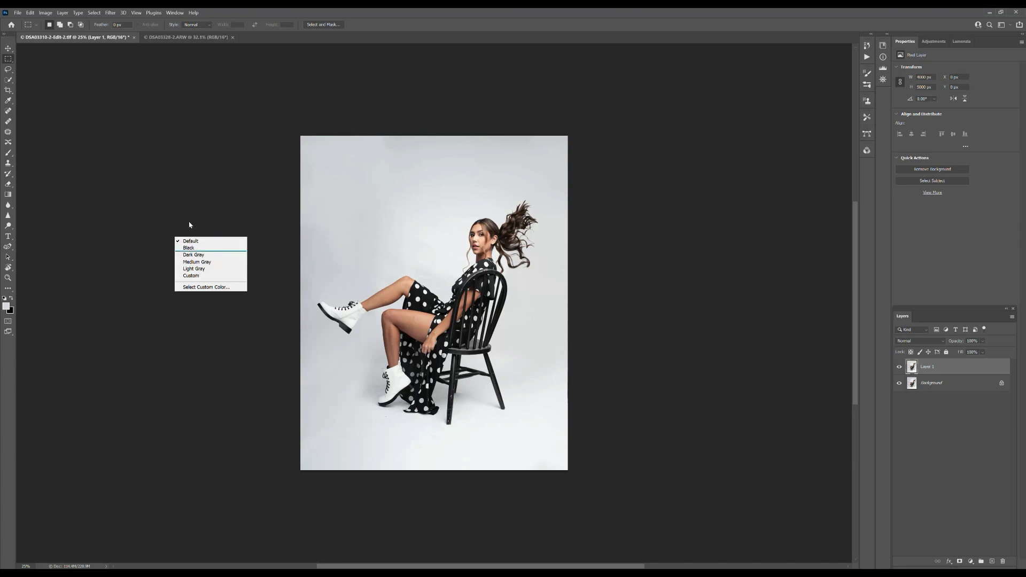
left_click(191, 275)
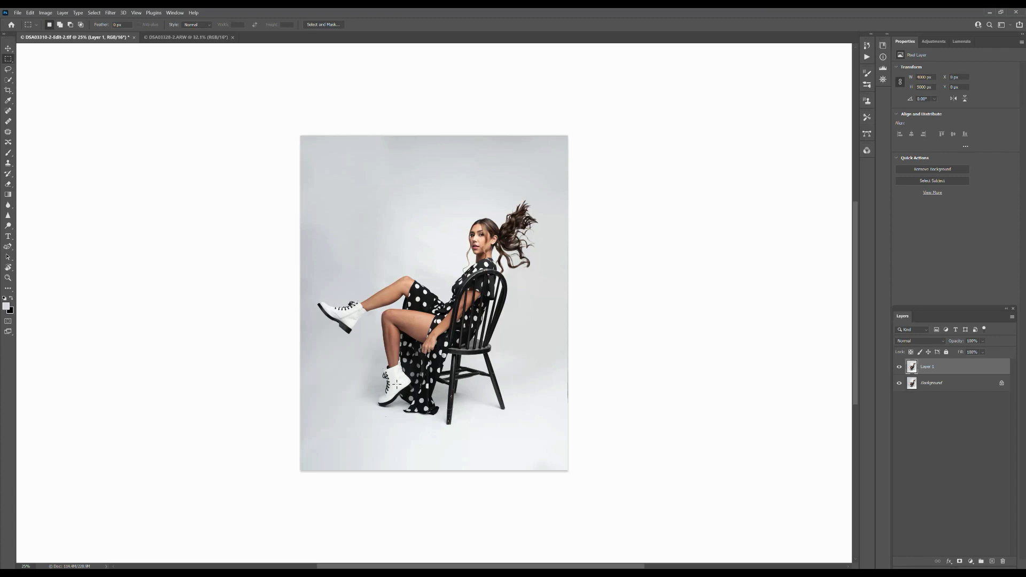
right_click(169, 181)
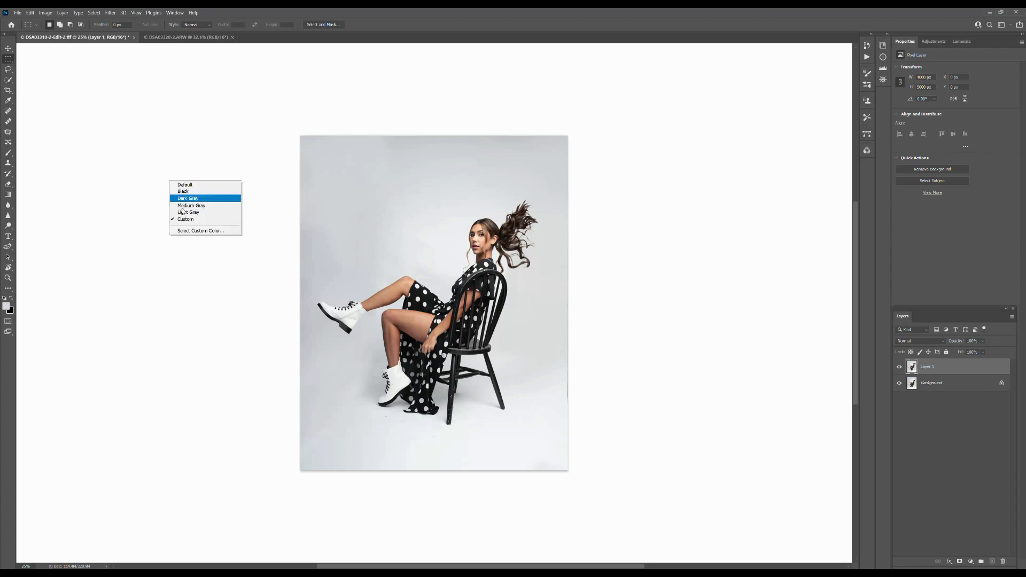
left_click(180, 198)
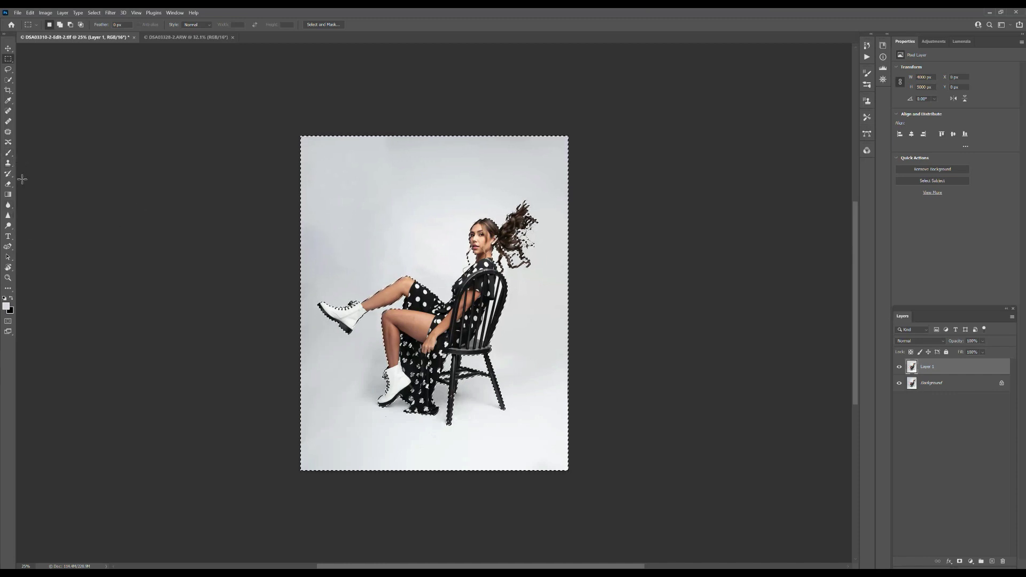
Step: Brighten the selected backdrop to near white with the large soft brush, and deselect
left_click(7, 154)
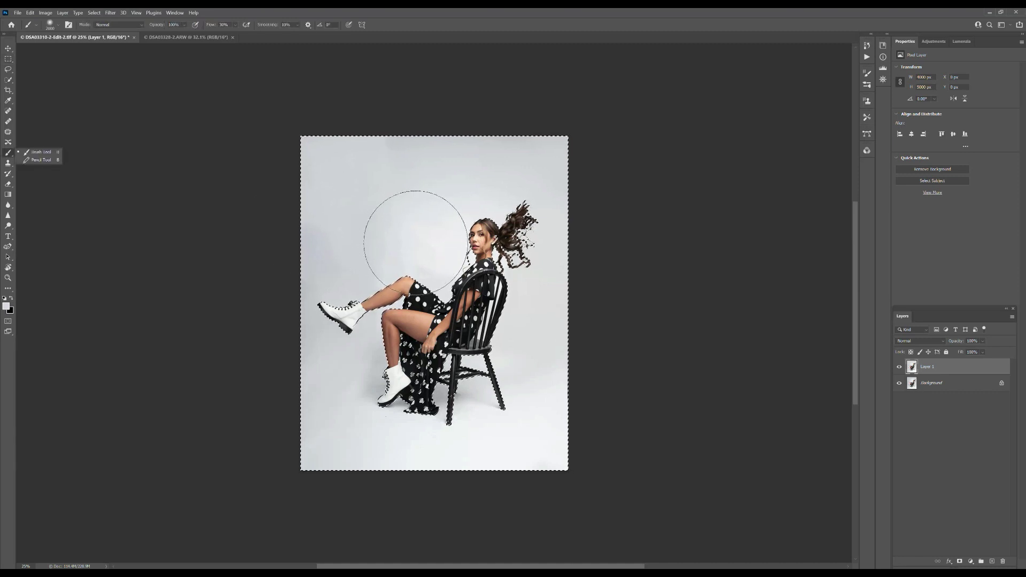
left_click(413, 240)
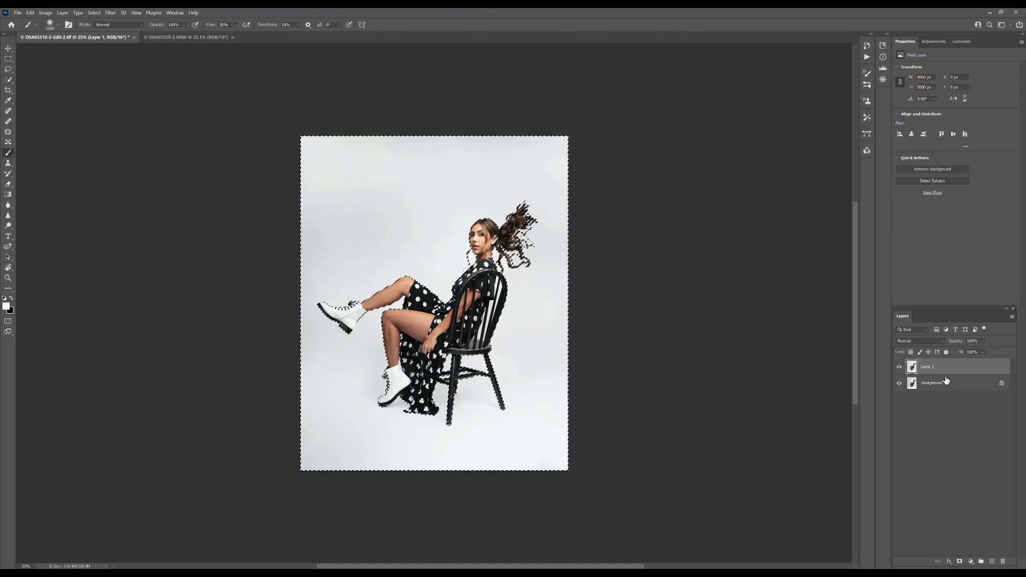
key("ctrl+d")
key("l")
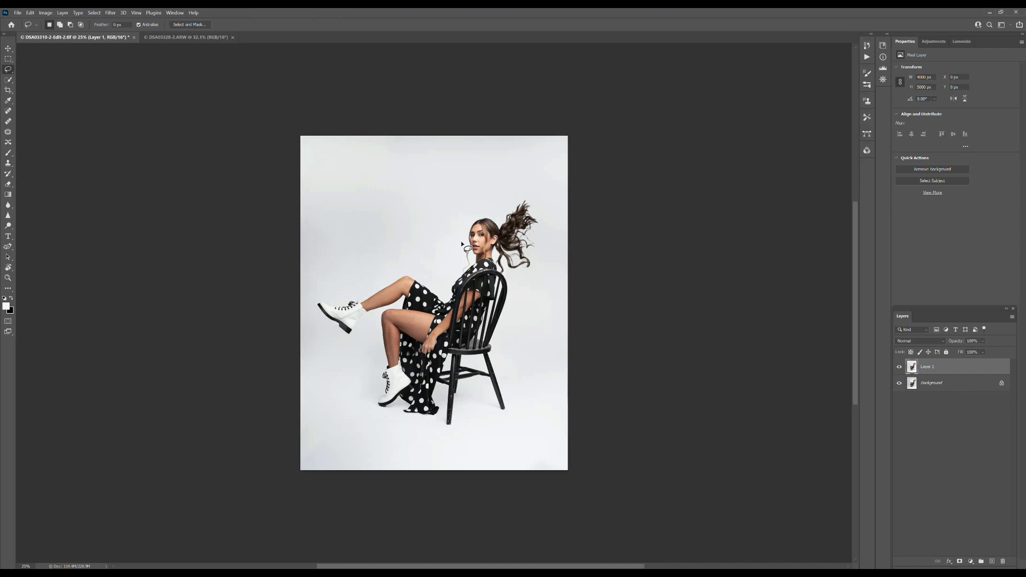
scroll(463, 244, "up", 2)
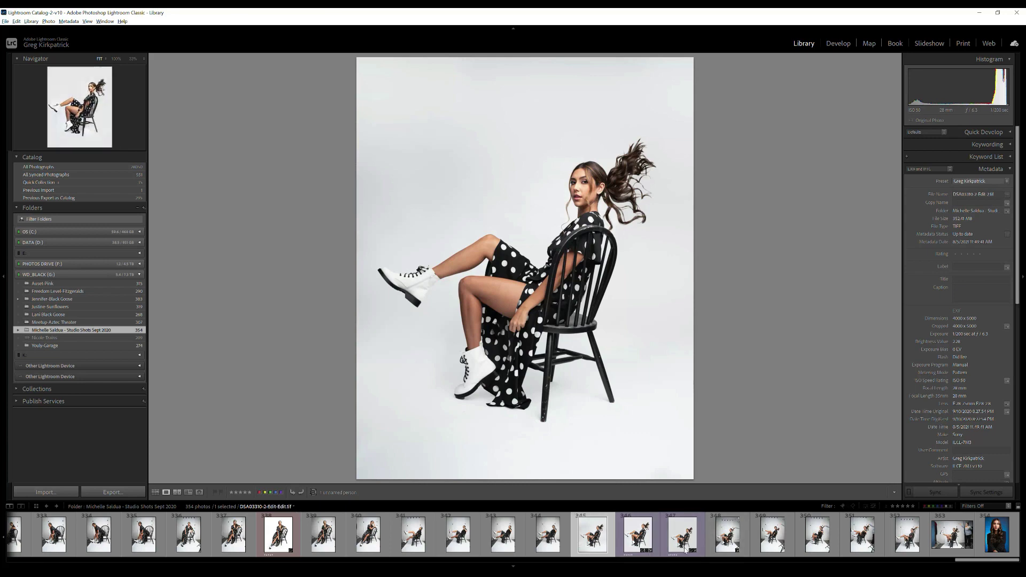
Step: Compare the original DSA03310-2.ARW and the flying-hair source photo with the finished composite in the Lightroom Classic library
left_click(730, 534)
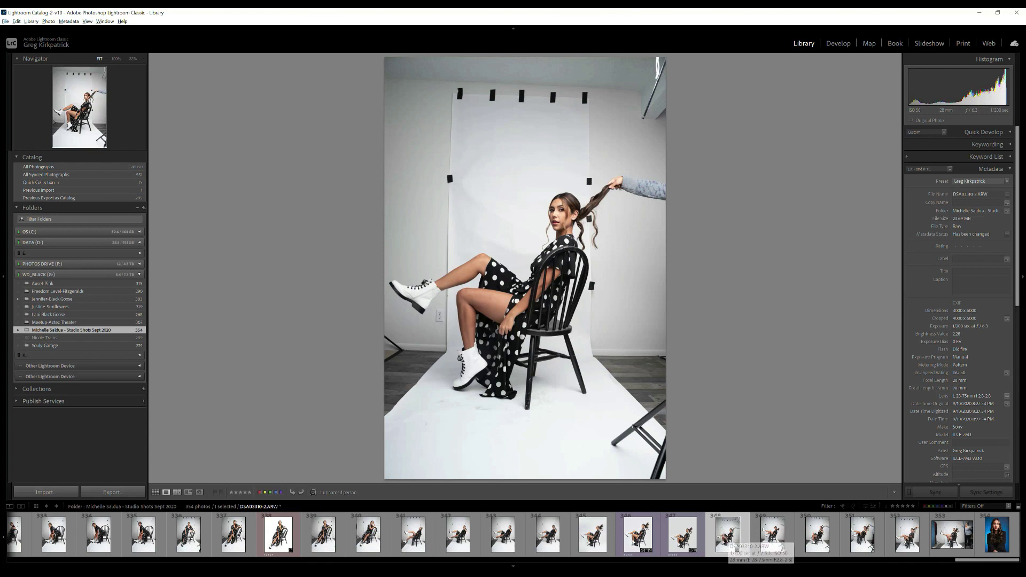
left_click(866, 541)
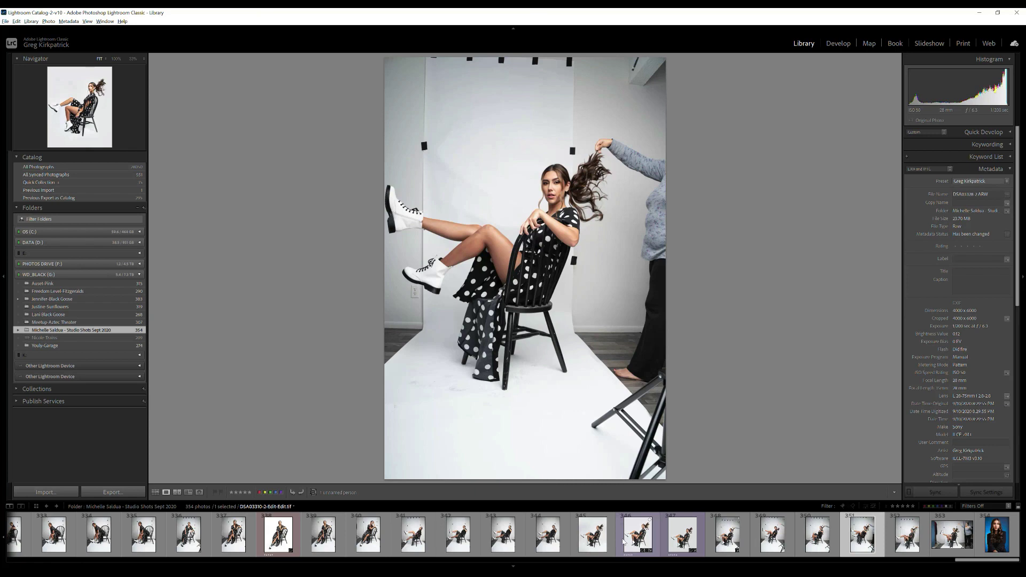
left_click(597, 545)
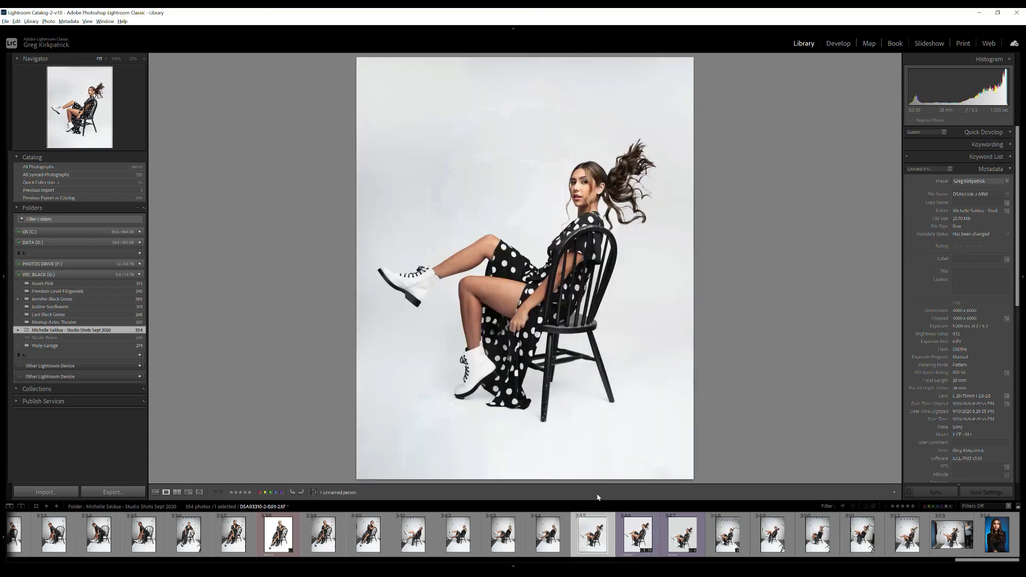